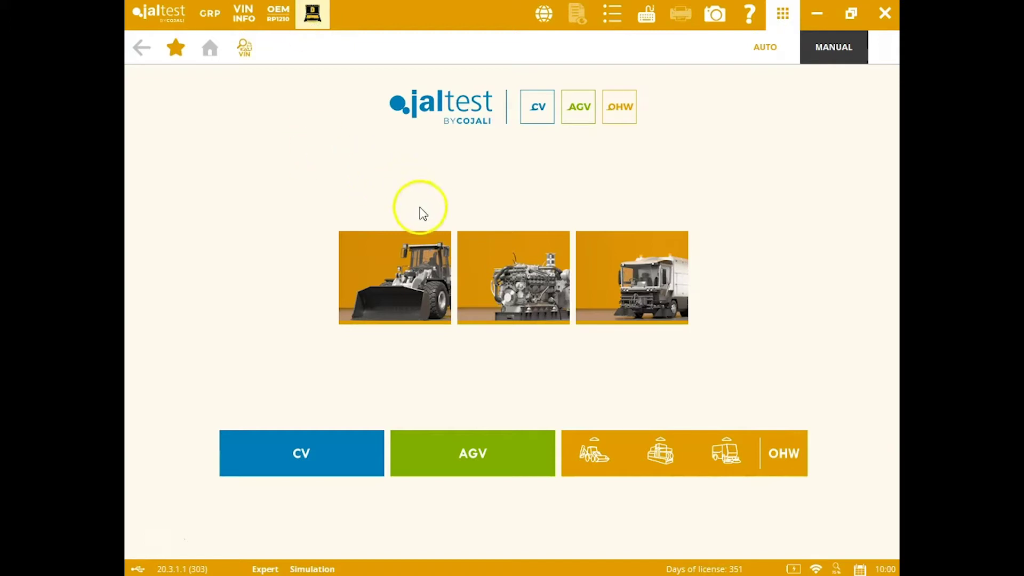
# Step: Switch from the OHW category to AGV to show the agricultural tractor option
pyautogui.moveTo(482, 459)
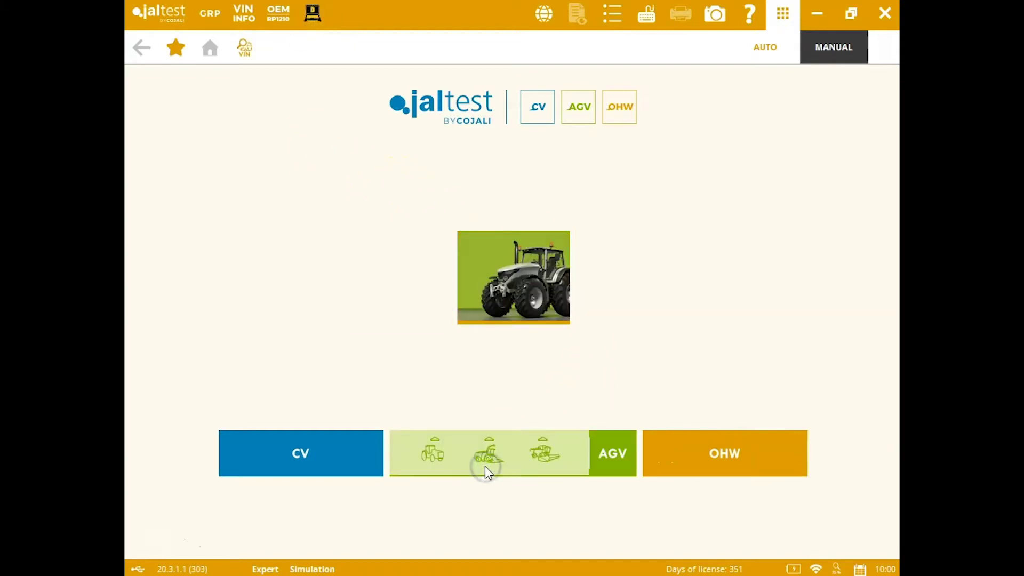
# Step: Open the agricultural brand list and select CASE IH to show its 88 models
pyautogui.click(516, 304)
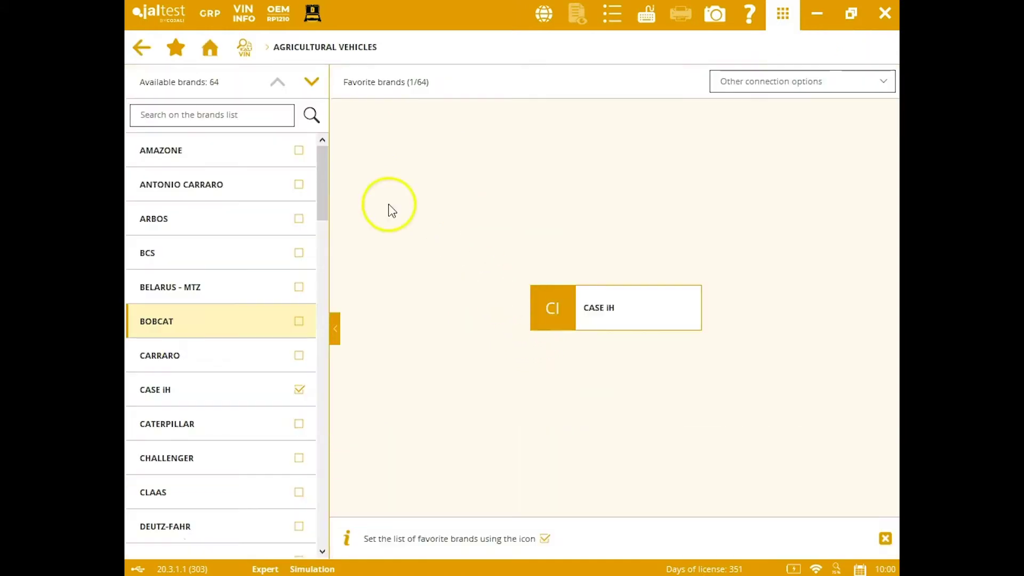
pyautogui.moveTo(320, 157)
pyautogui.mouseDown()
pyautogui.moveTo(323, 502)
pyautogui.moveTo(326, 160)
pyautogui.mouseUp()
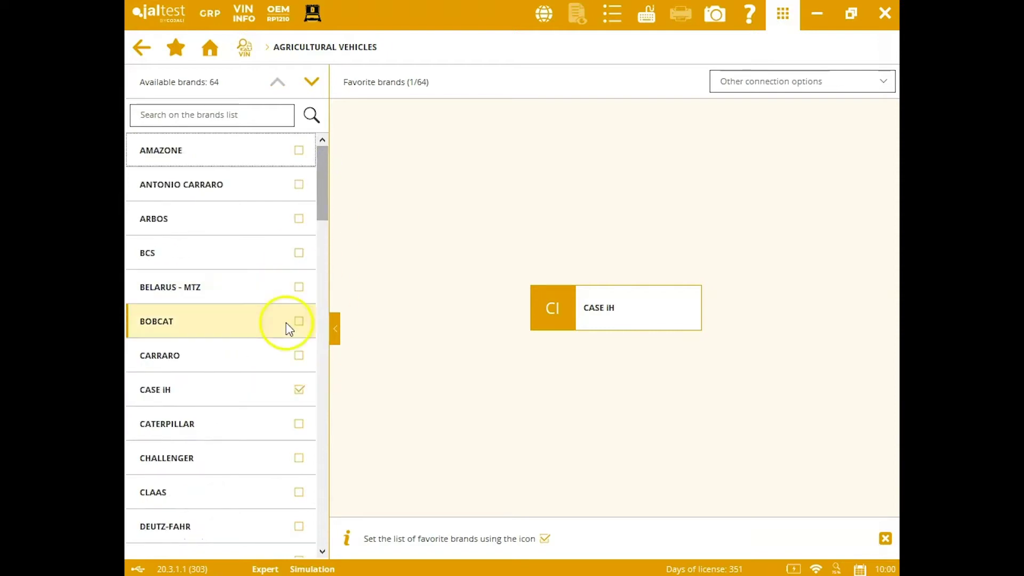
pyautogui.click(258, 390)
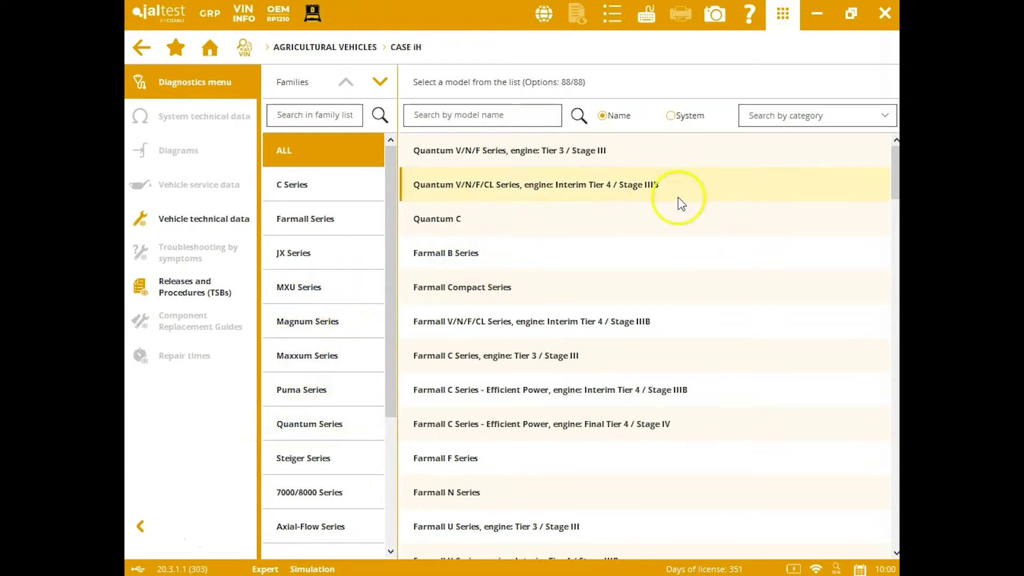
# Step: Select the Maxxum 16/17x16 (Armrest), Final Tier 4 / Stage IV model from the CASE IH list
pyautogui.moveTo(895, 157); pyautogui.dragTo(888, 128)
pyautogui.click(886, 117)
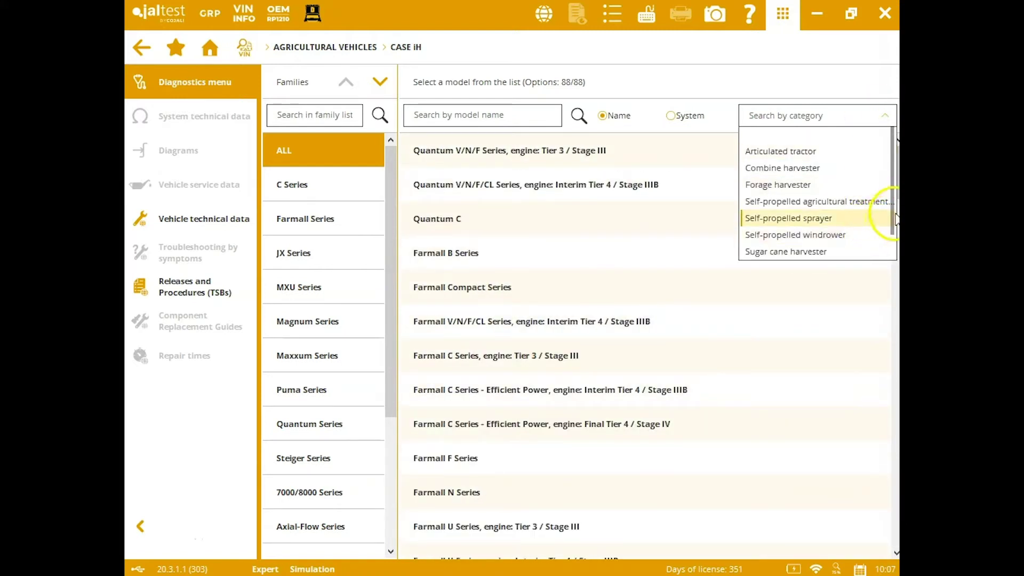
pyautogui.scroll(-2, 892, 202)
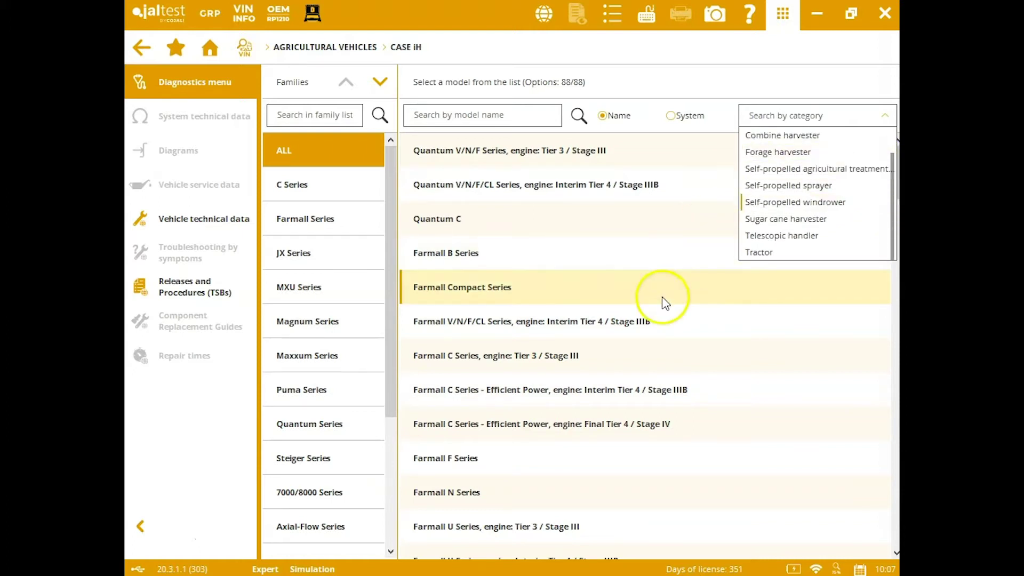
pyautogui.click(892, 354)
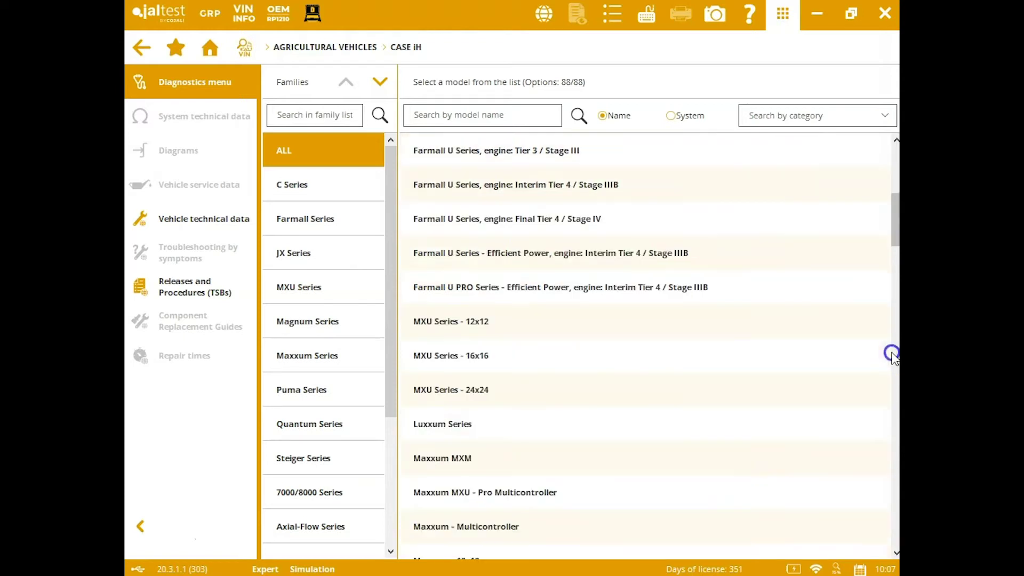
pyautogui.click(892, 354)
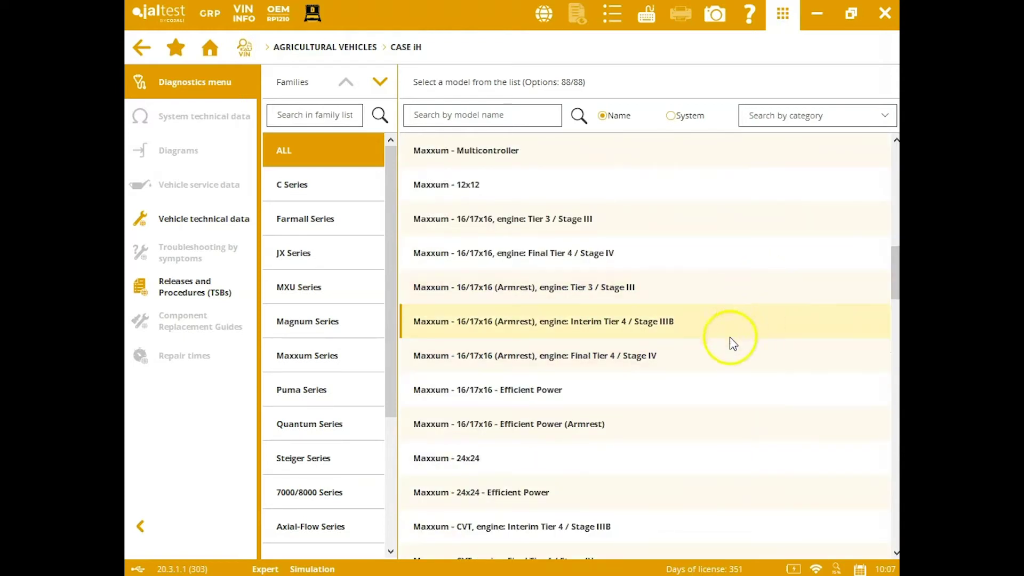
pyautogui.click(717, 351)
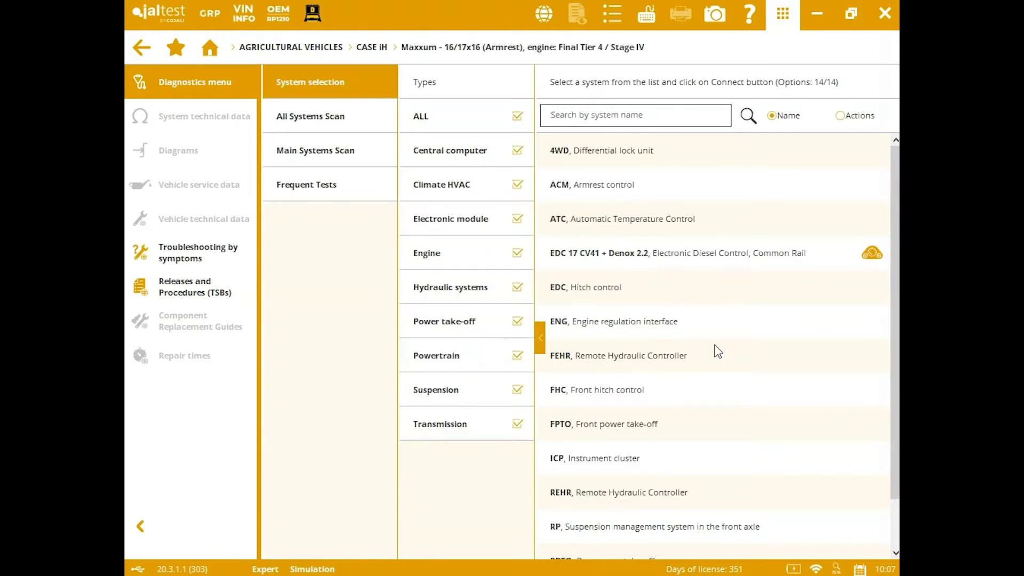
pyautogui.moveTo(893, 287)
pyautogui.mouseDown()
pyautogui.moveTo(894, 335)
pyautogui.moveTo(893, 286)
pyautogui.mouseUp()
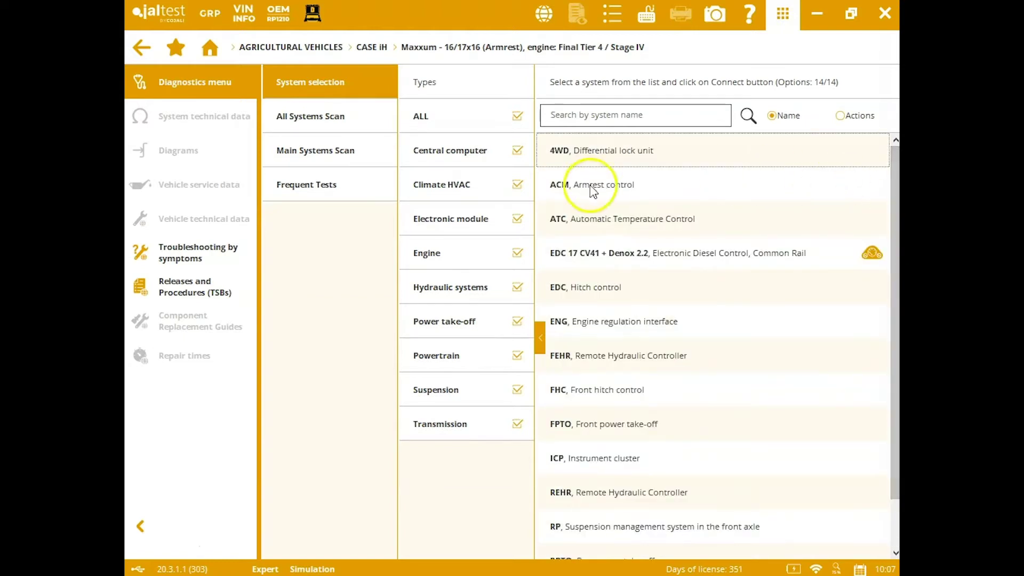
pyautogui.click(319, 129)
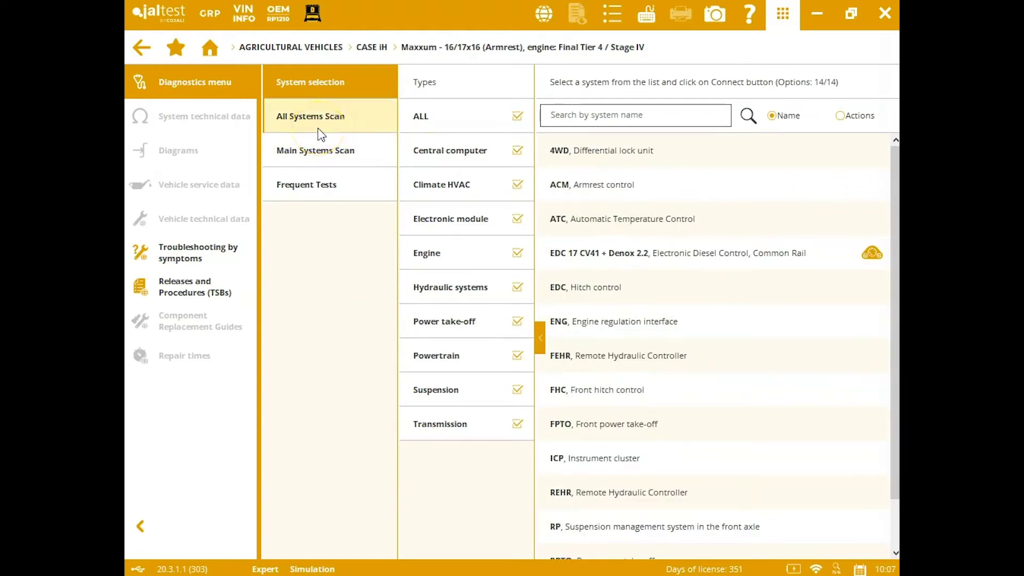
pyautogui.click(321, 152)
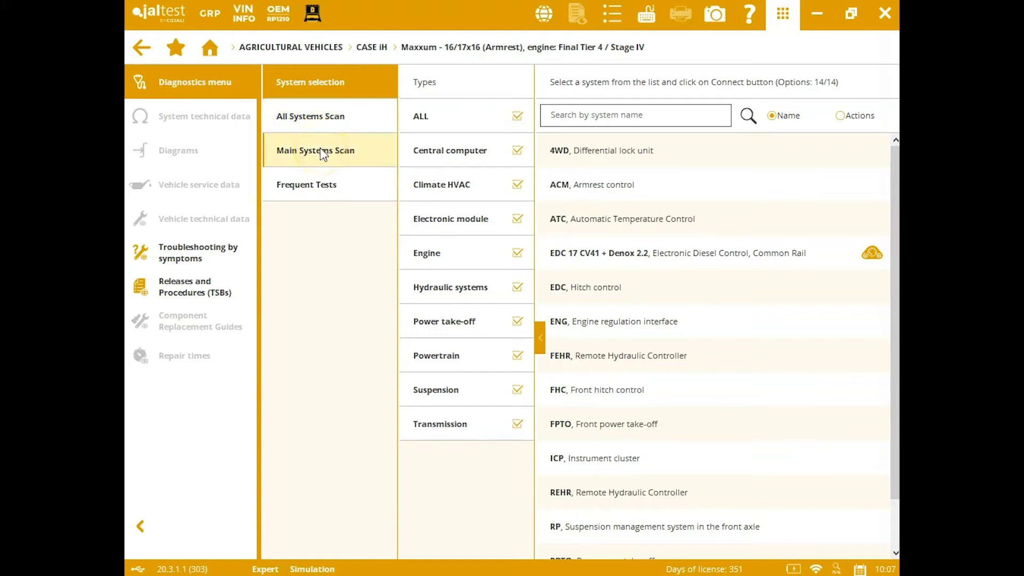
pyautogui.click(360, 182)
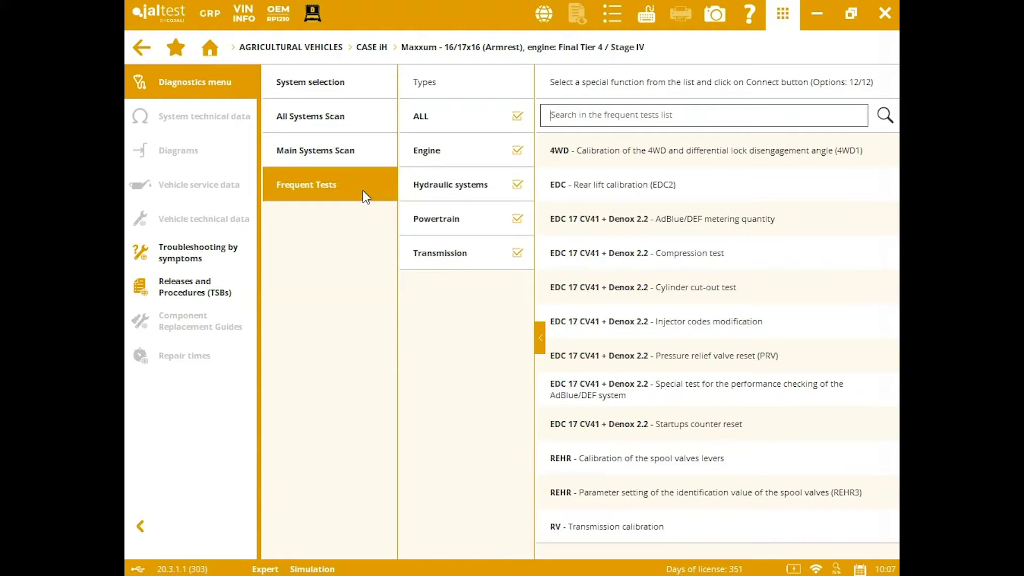
pyautogui.click(366, 82)
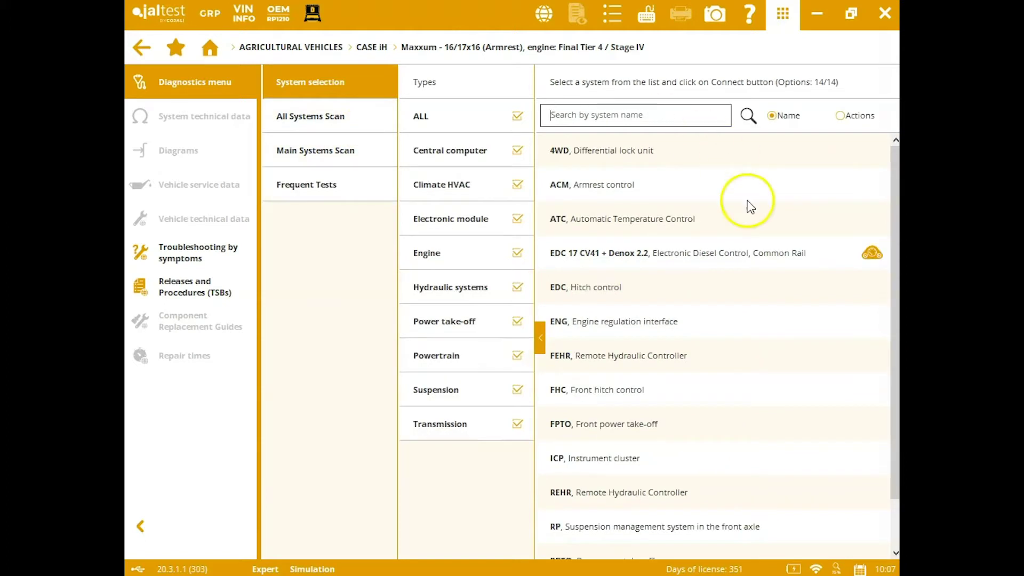
# Step: Select the EDC 17 CV41 + Denox 2.2 system and view its connector location photos
pyautogui.click(763, 259)
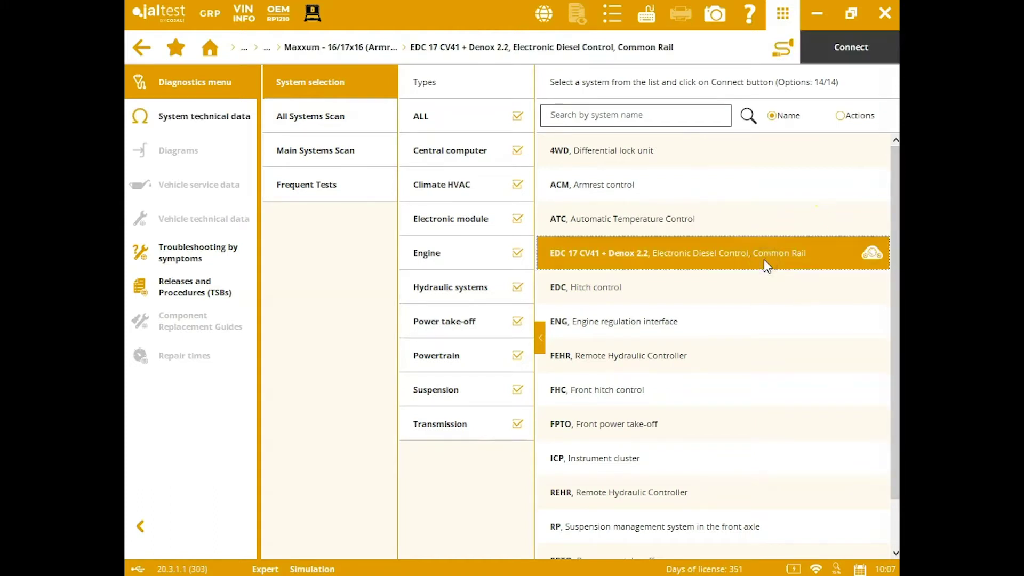
pyautogui.click(784, 48)
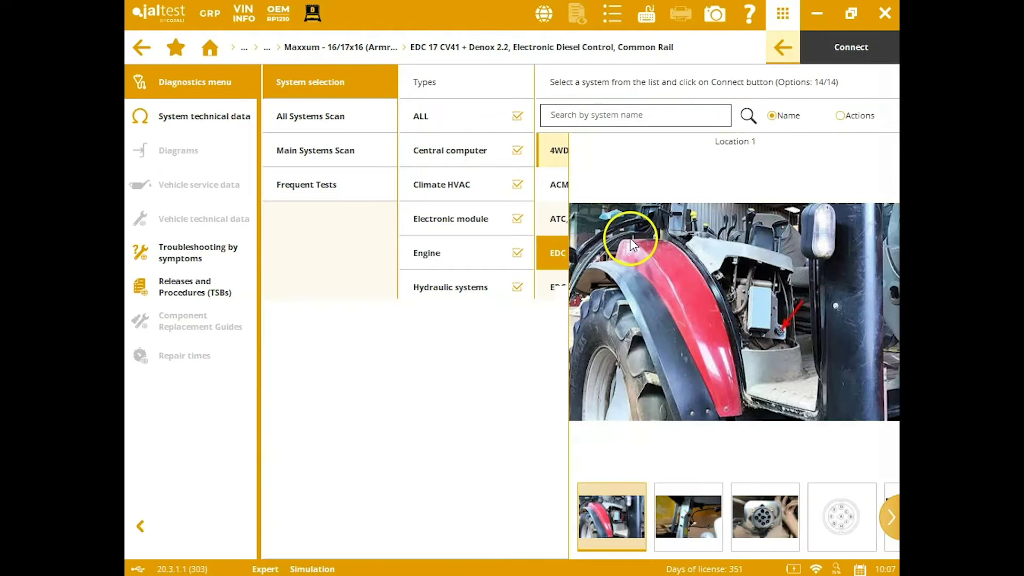
pyautogui.click(688, 516)
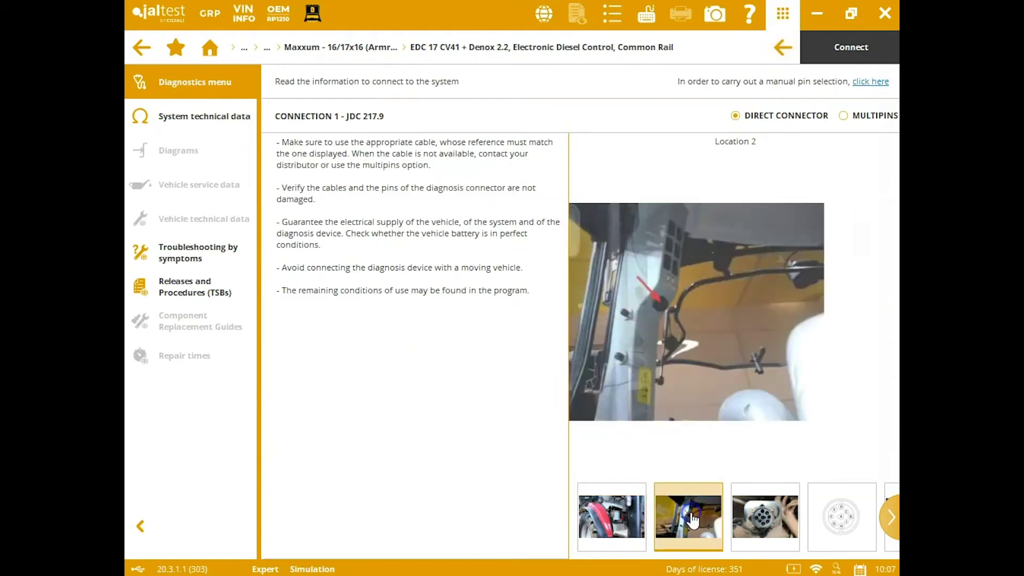
pyautogui.click(784, 513)
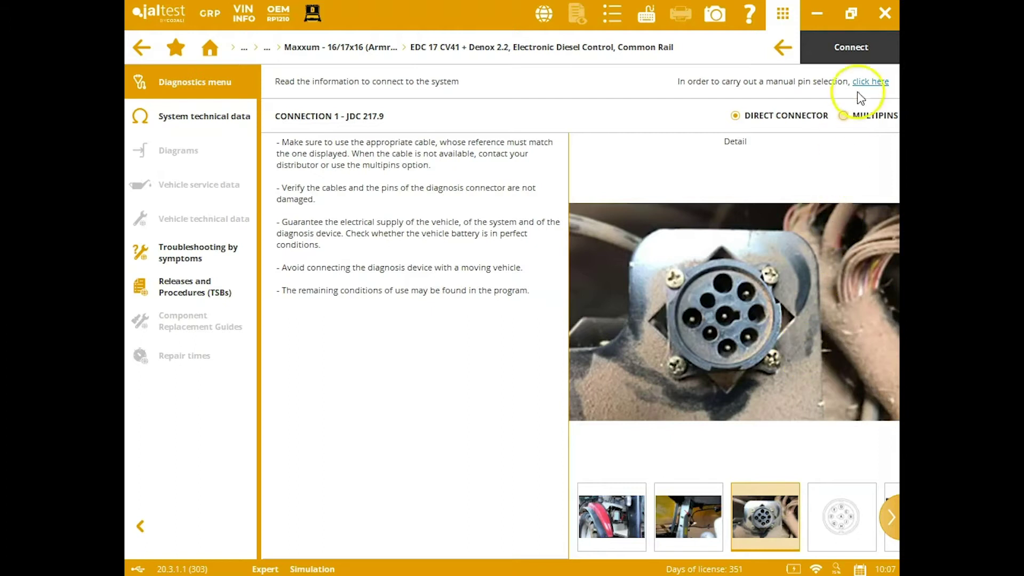
# Step: Review the MULTIPINS pin-out diagram and connect to the engine control unit
pyautogui.click(843, 118)
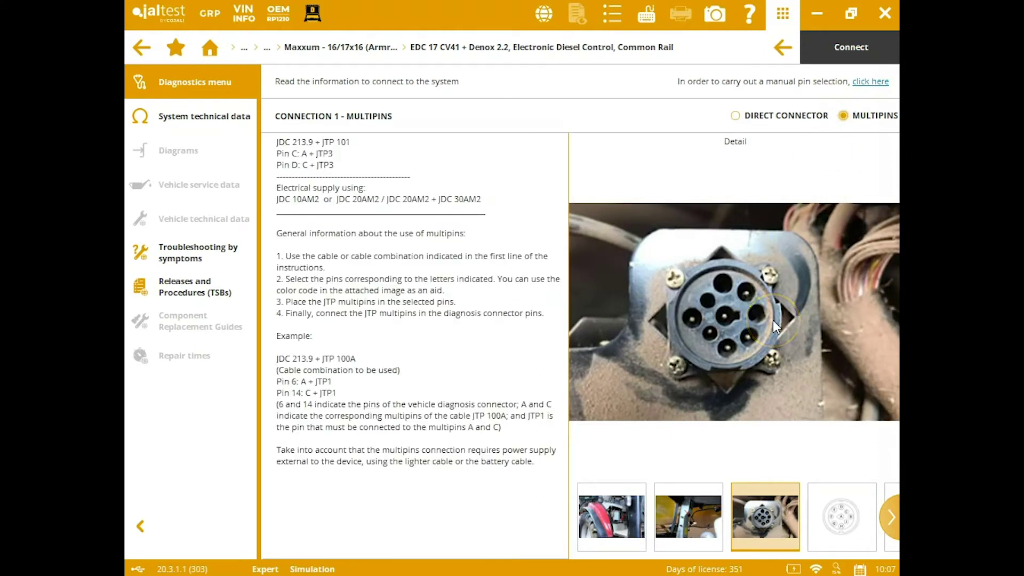
pyautogui.click(827, 518)
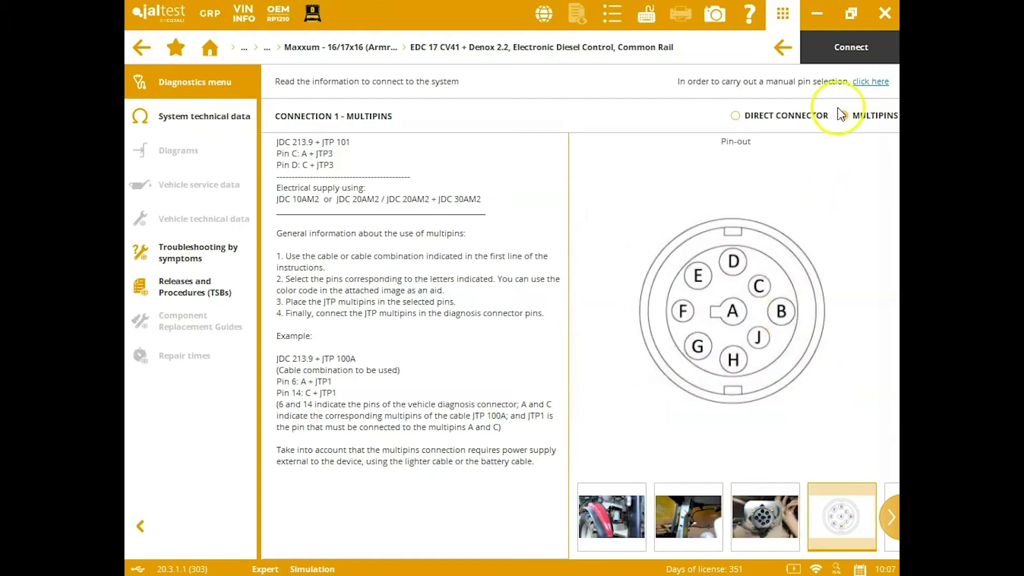
pyautogui.click(845, 49)
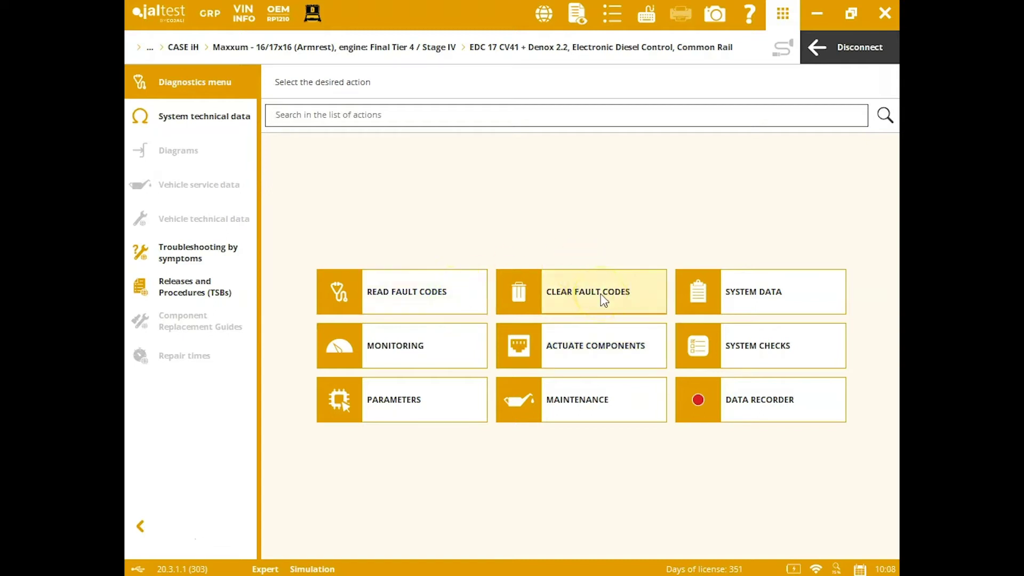
# Step: Read the 10 stored fault codes and check A8D1's freeze-frame data and possible causes
pyautogui.click(434, 293)
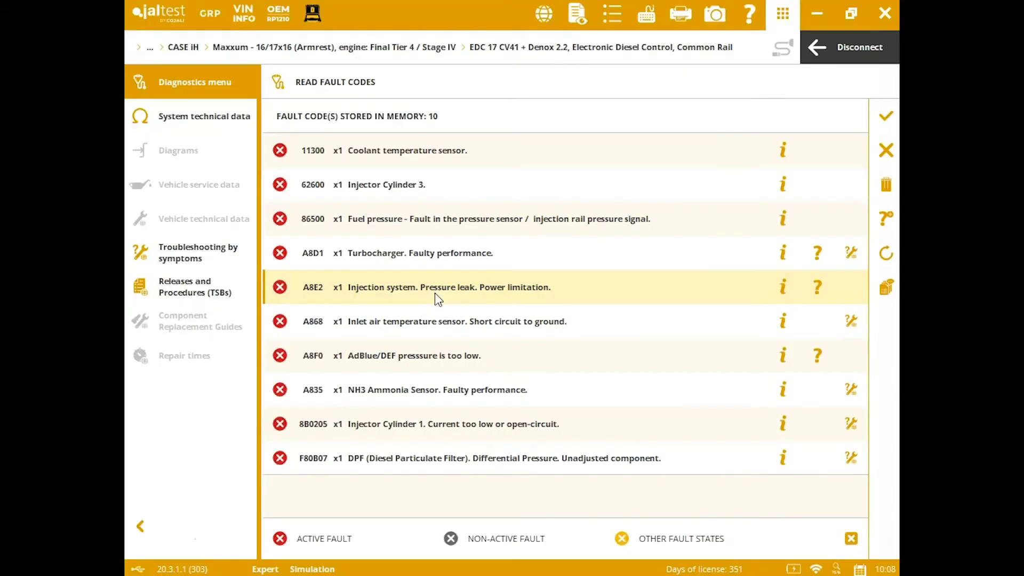
pyautogui.click(627, 224)
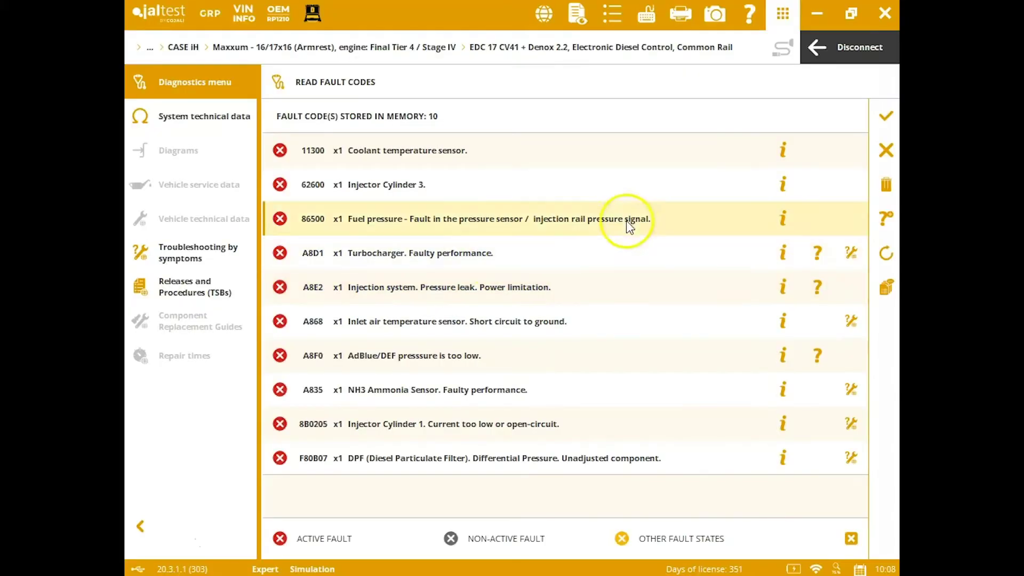
pyautogui.click(691, 263)
pyautogui.click(782, 255)
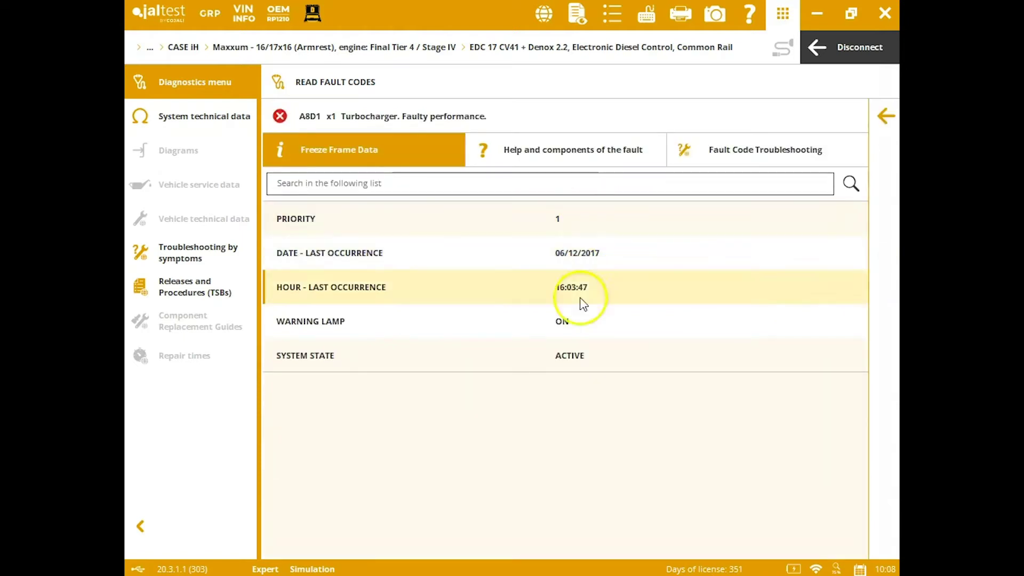
pyautogui.click(589, 146)
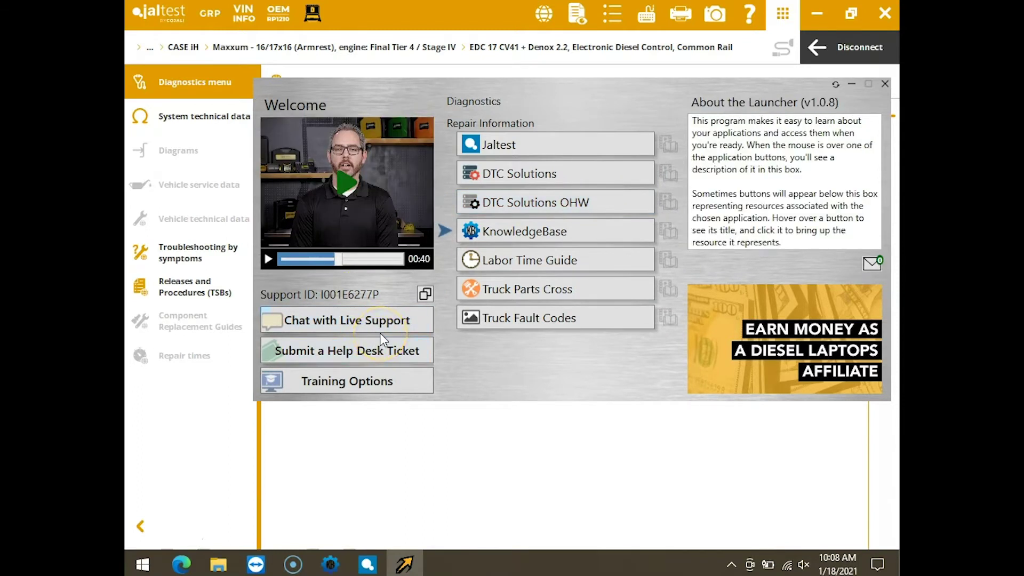
pyautogui.click(884, 84)
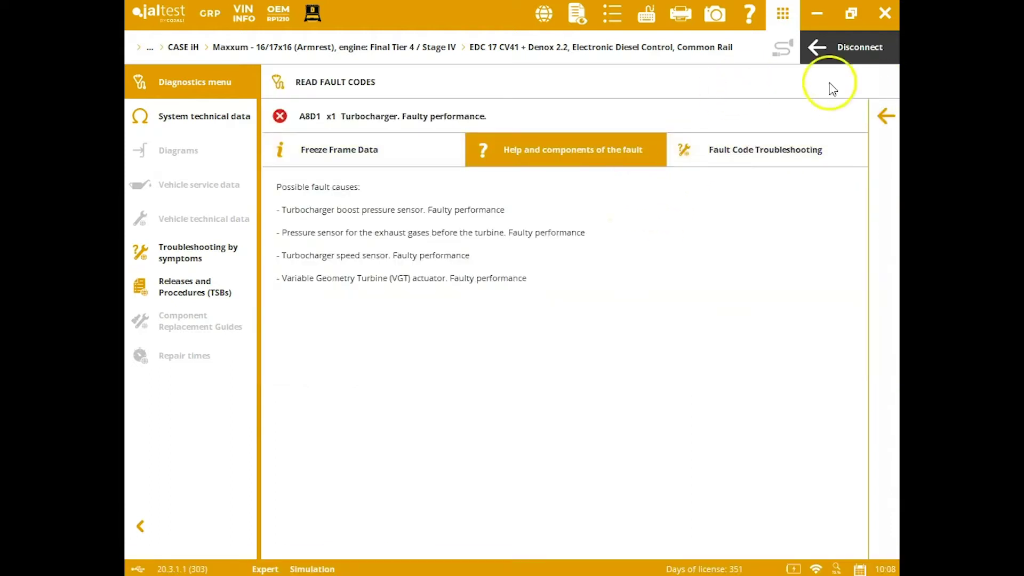
pyautogui.click(880, 116)
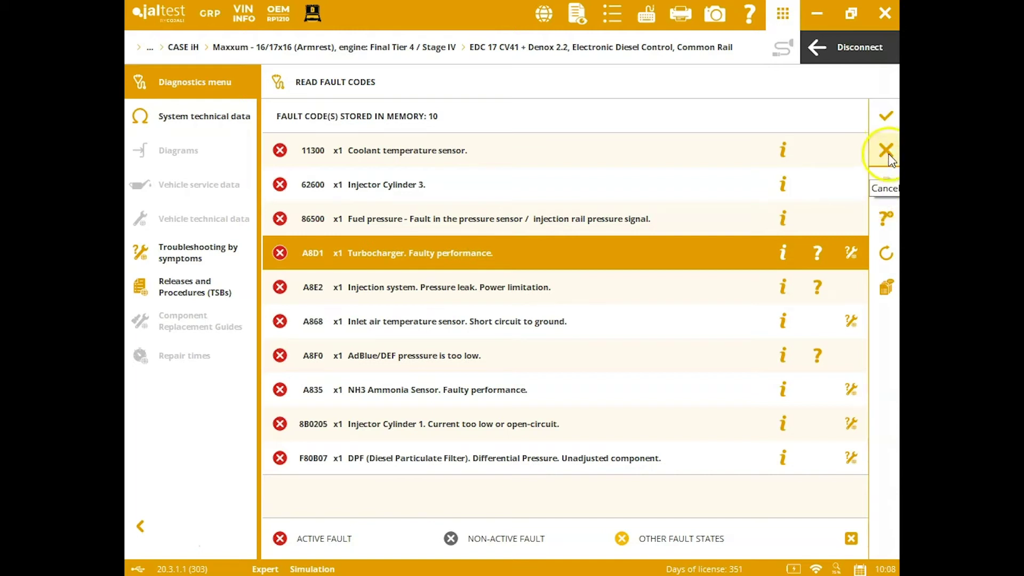
# Step: Browse the System Data Operation Data and Operating Times entries, then return to the action menu
pyautogui.click(885, 150)
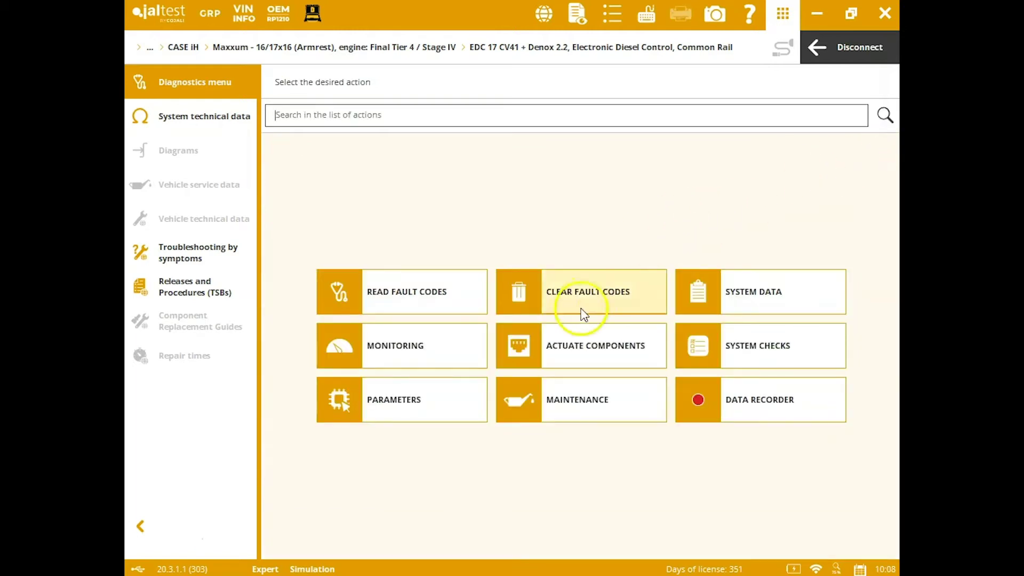
pyautogui.click(788, 296)
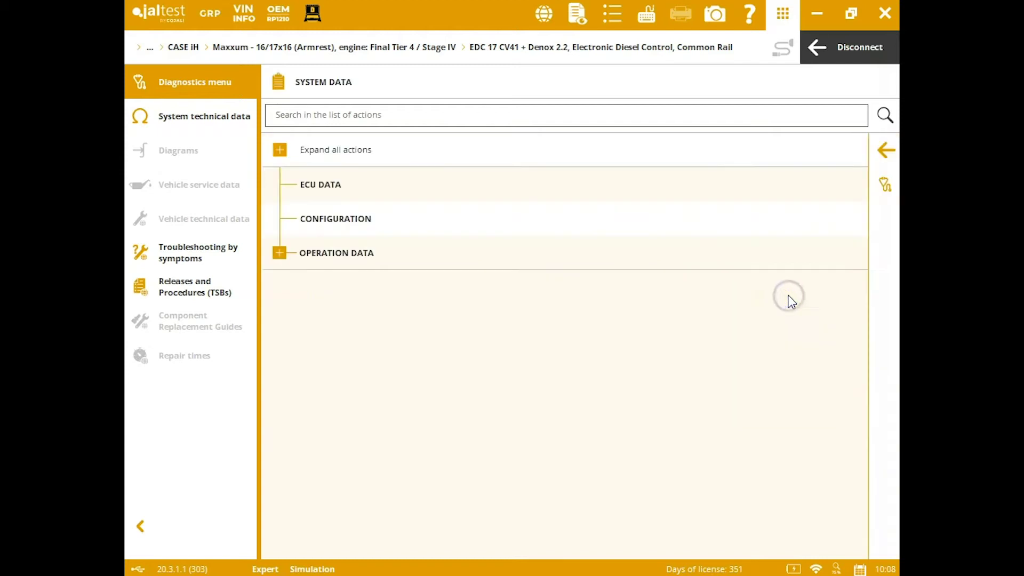
pyautogui.click(280, 254)
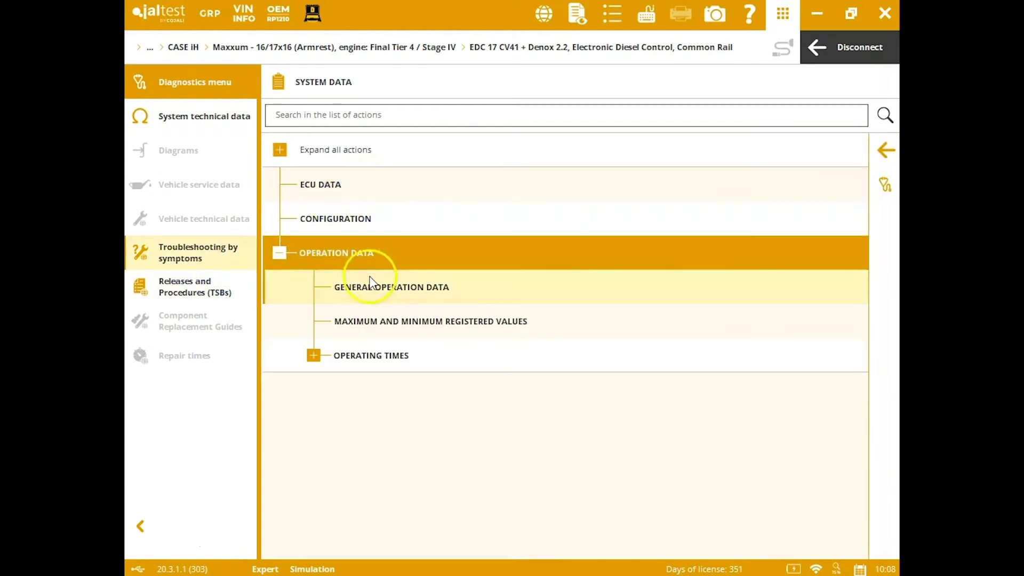
pyautogui.click(311, 361)
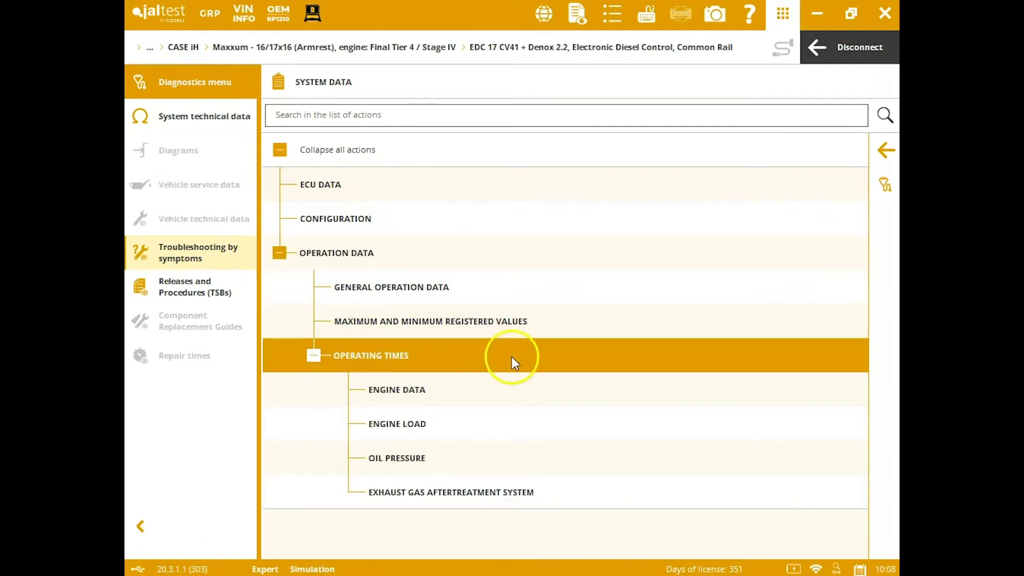
pyautogui.click(893, 151)
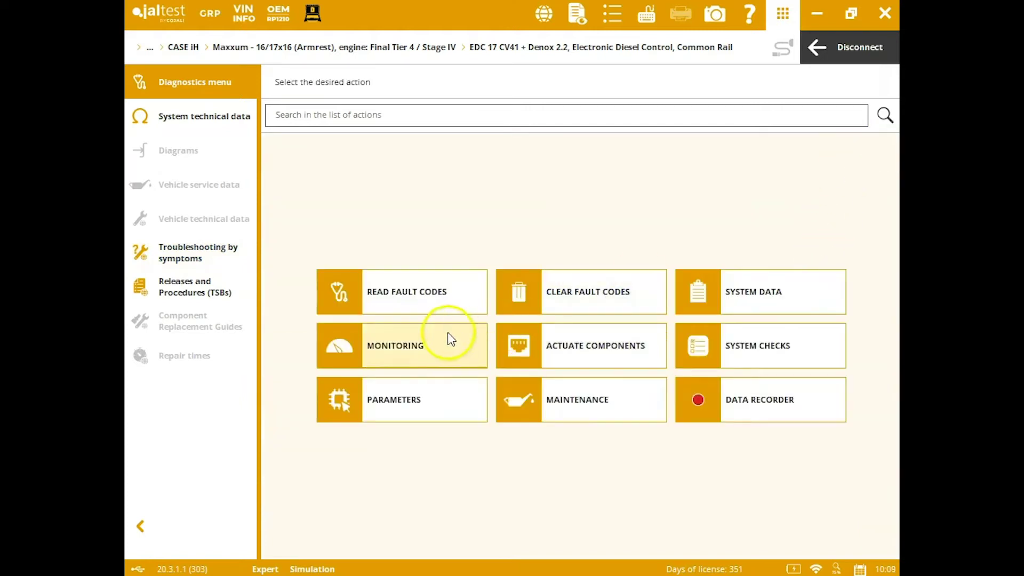
# Step: Open Live Data Selection under Monitoring and select all 68 measurements
pyautogui.click(451, 339)
pyautogui.click(540, 160)
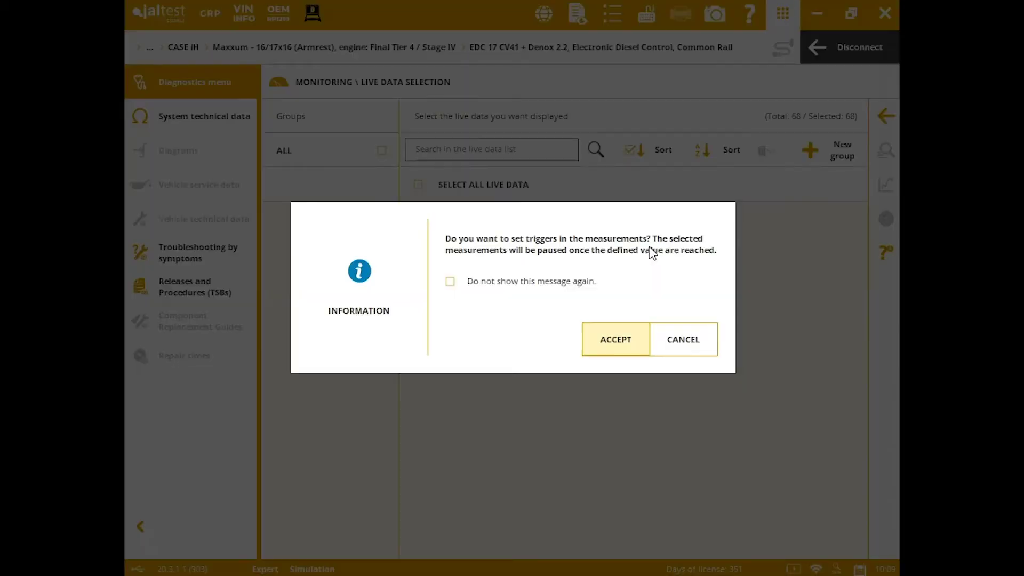
pyautogui.click(621, 345)
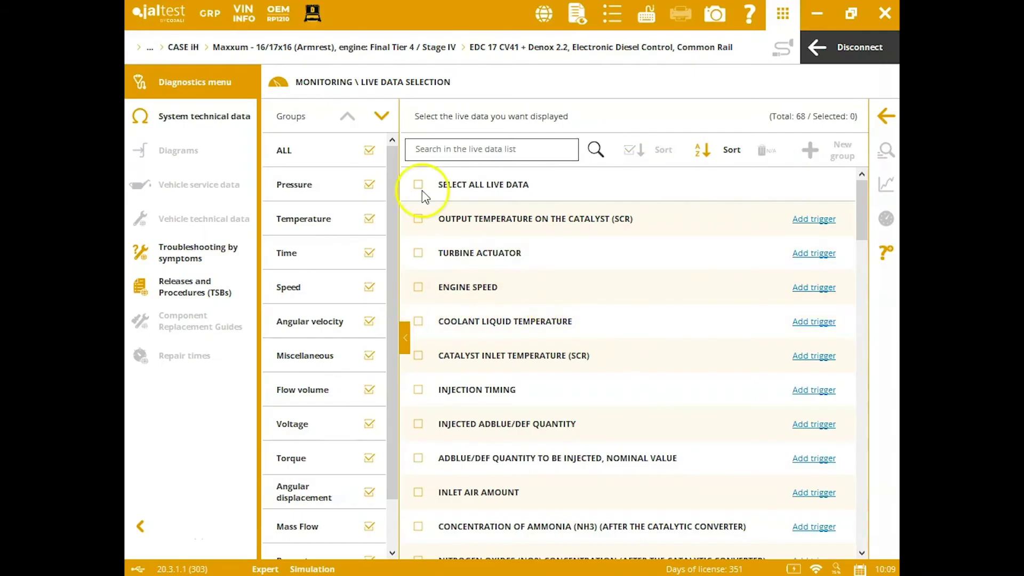
pyautogui.click(420, 187)
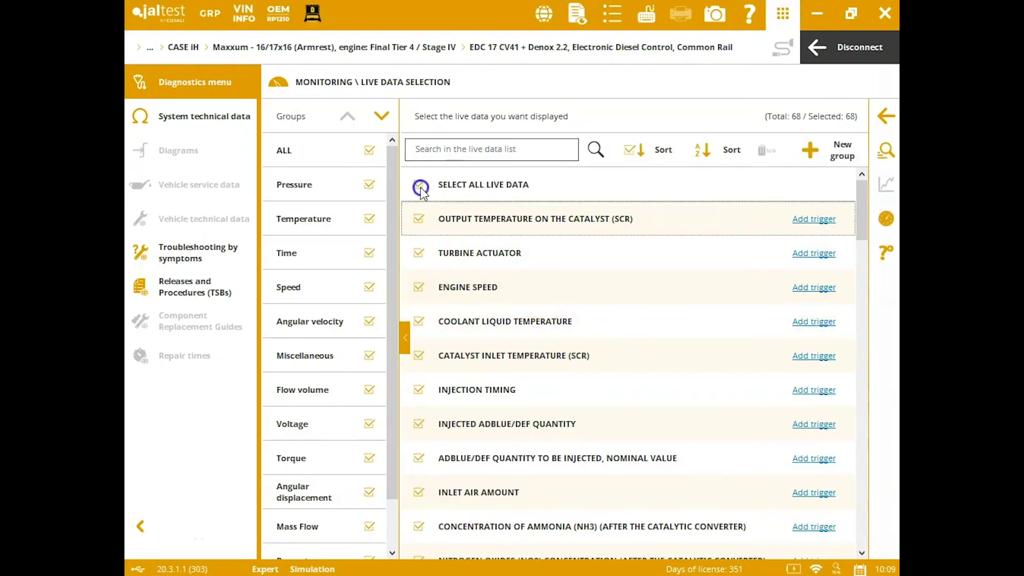
# Step: Add an Engine Speed trigger of More than 400 rpm
pyautogui.click(830, 292)
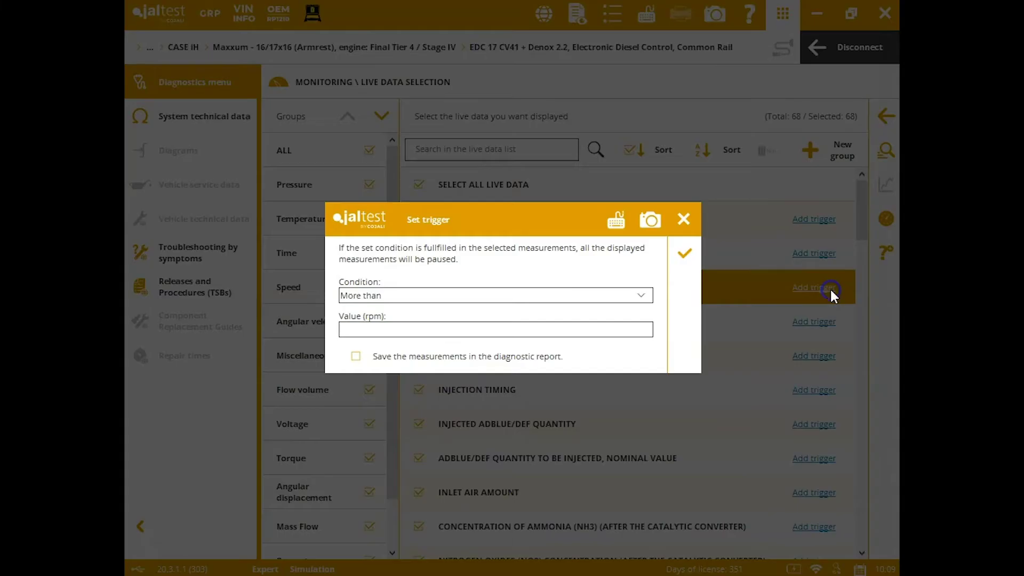
pyautogui.click(617, 296)
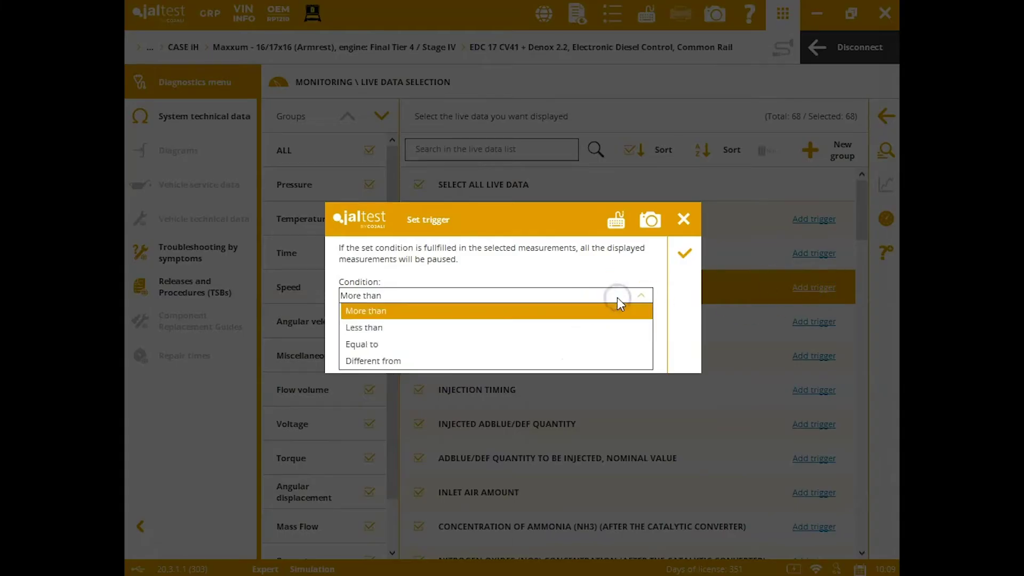
pyautogui.click(562, 312)
pyautogui.click(497, 328)
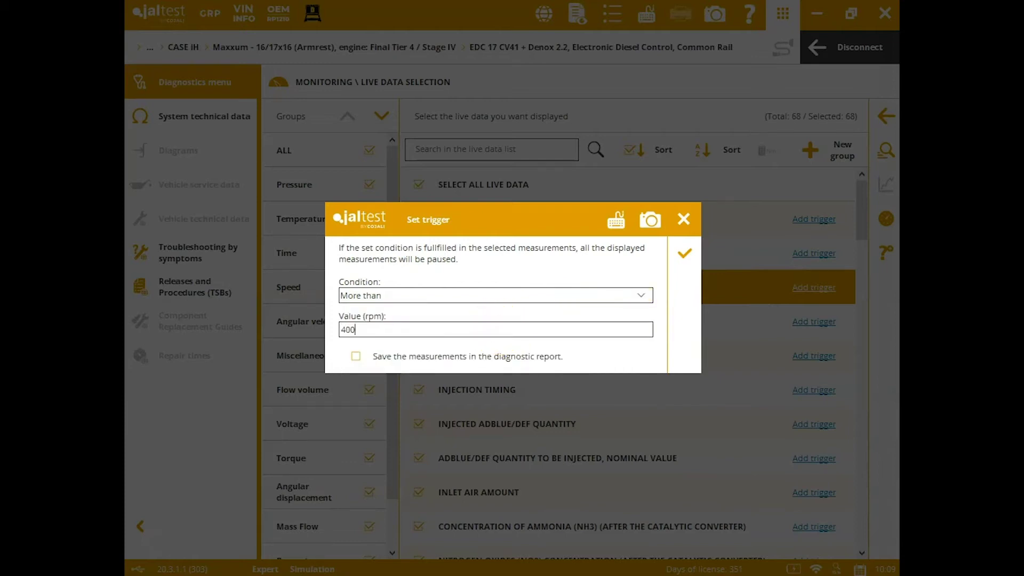
pyautogui.click(681, 261)
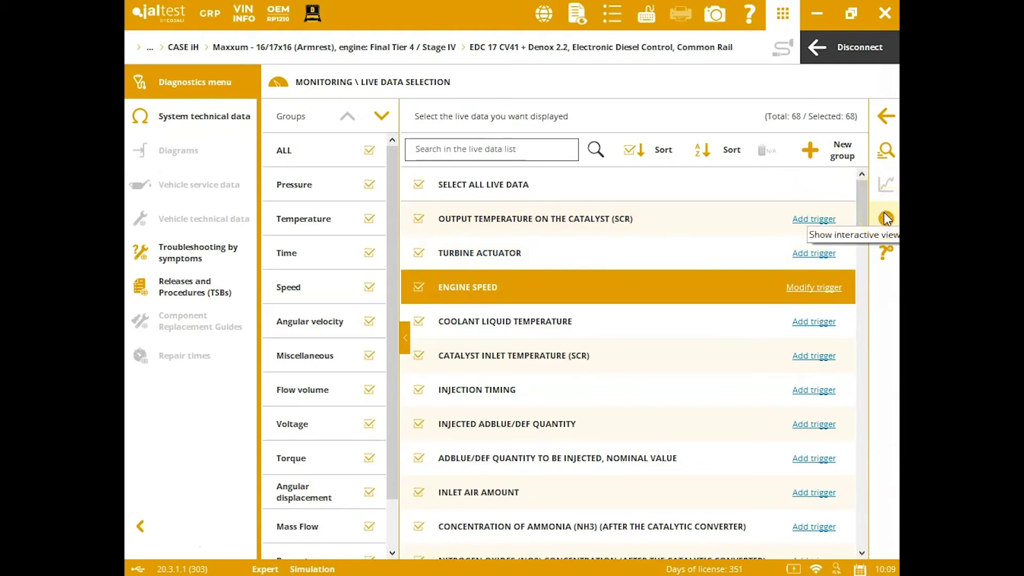
# Step: Display the selected measurements' live values, page through to page 5, and freeze them
pyautogui.click(886, 156)
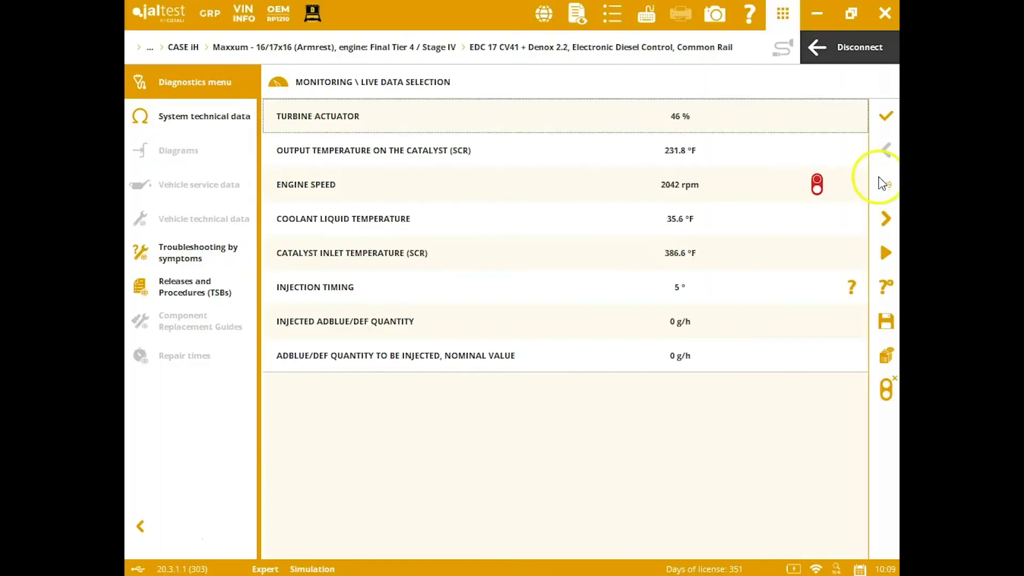
pyautogui.click(826, 184)
pyautogui.click(885, 219)
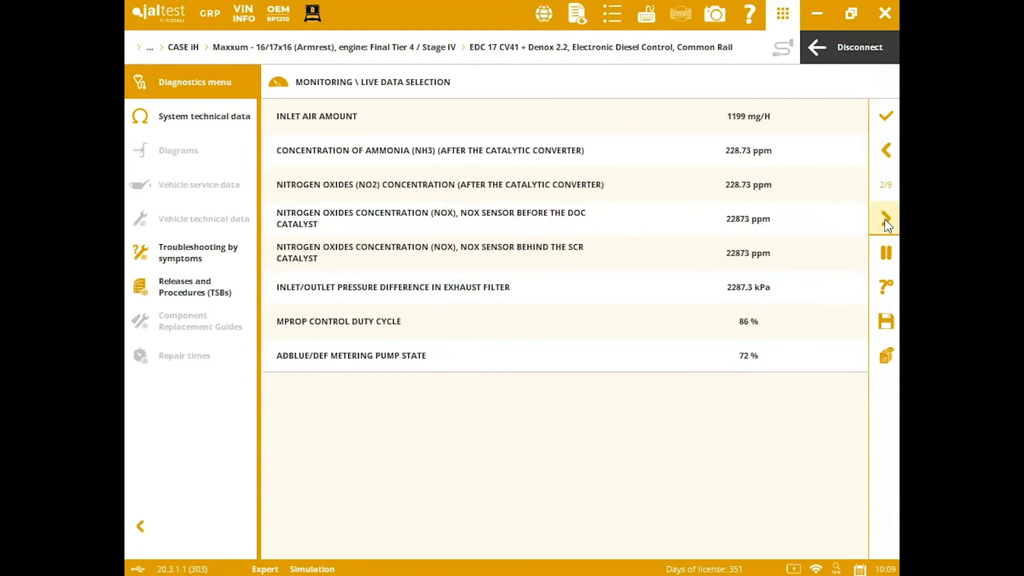
pyautogui.click(885, 219)
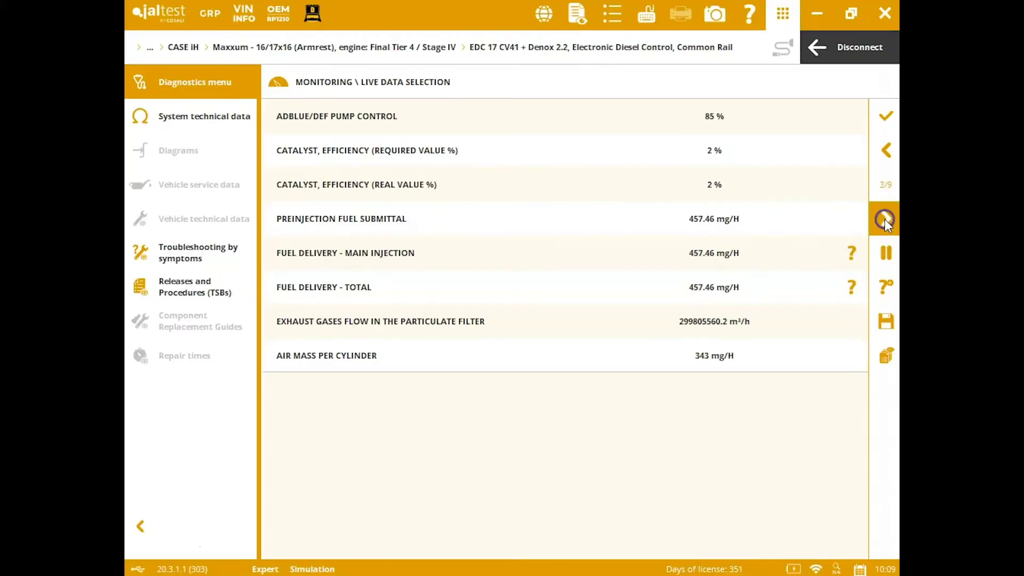
pyautogui.click(885, 219)
pyautogui.click(885, 219)
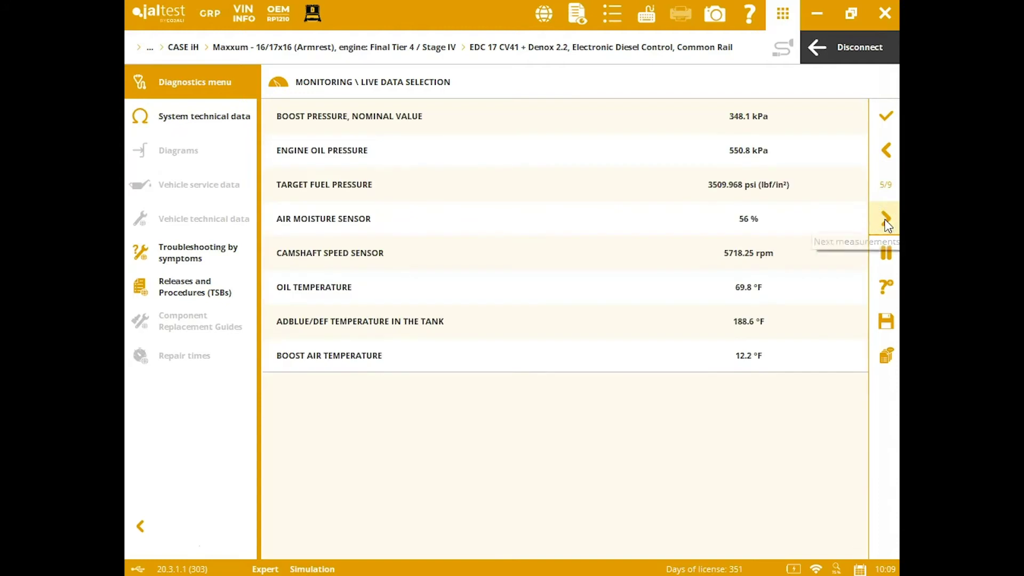
pyautogui.click(885, 250)
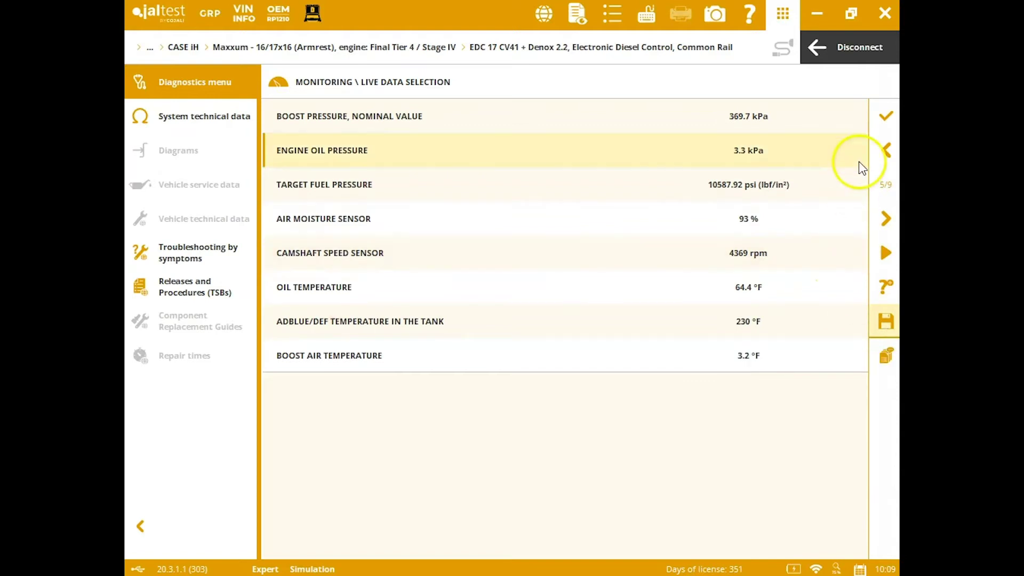
# Step: Show the measurements as gauges, then go back to the Monitoring options list
pyautogui.click(885, 117)
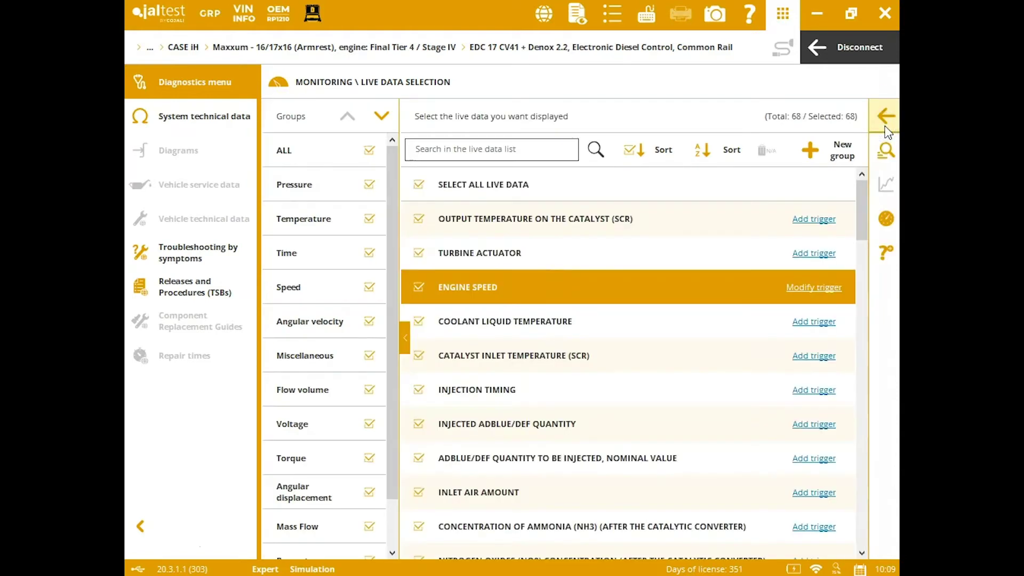
pyautogui.click(882, 219)
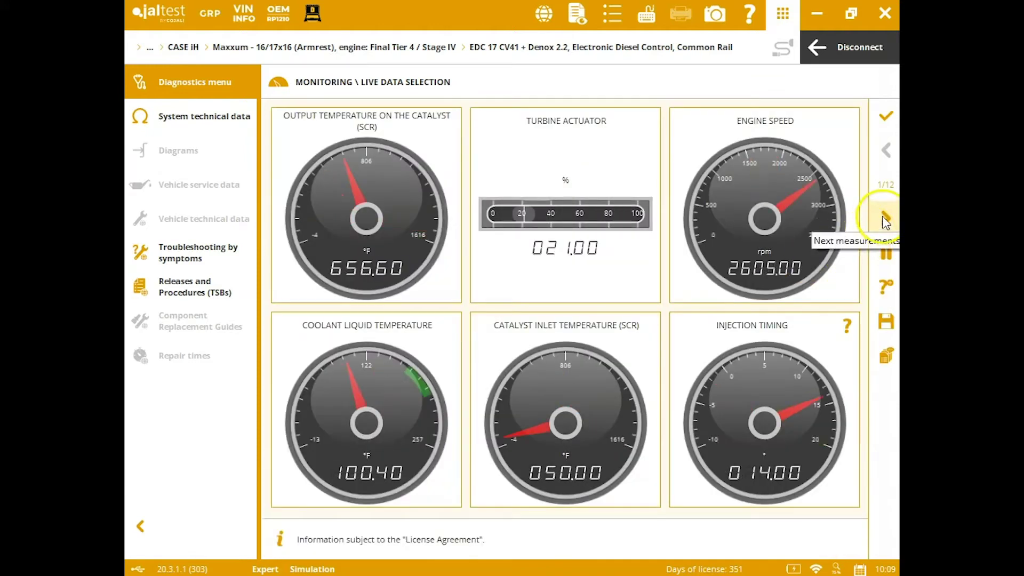
pyautogui.click(888, 128)
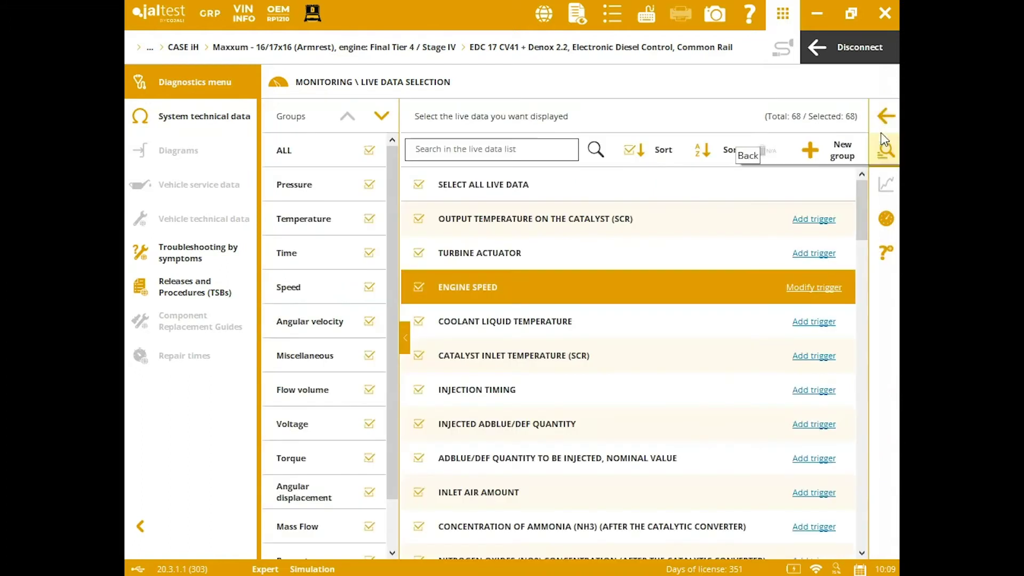
pyautogui.click(886, 120)
# Step: Step through the System Display's Fuel system, Exhaust gases and AdBlue/DEF diagrams, then return to the action menu
pyautogui.click(620, 192)
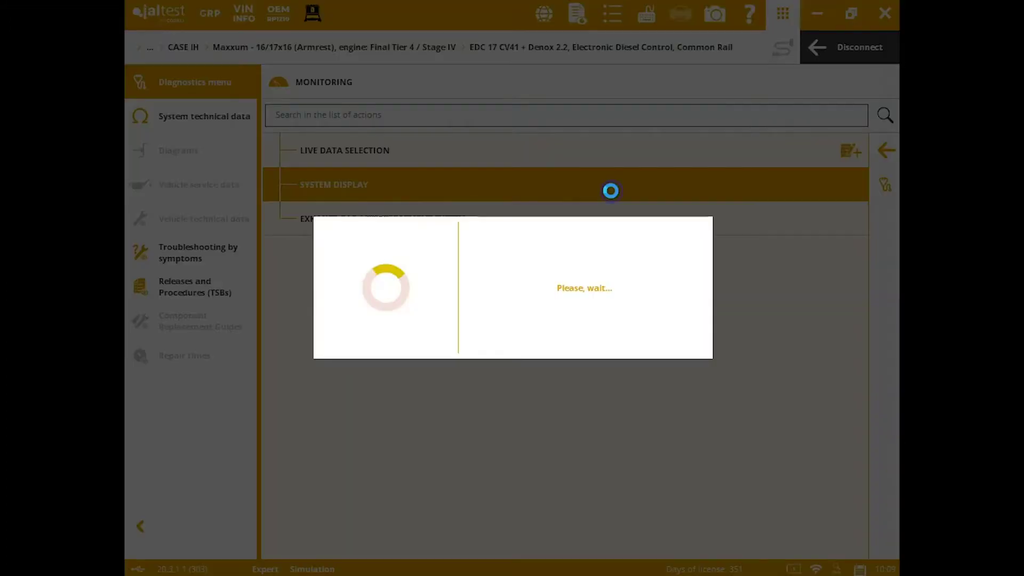
pyautogui.click(681, 286)
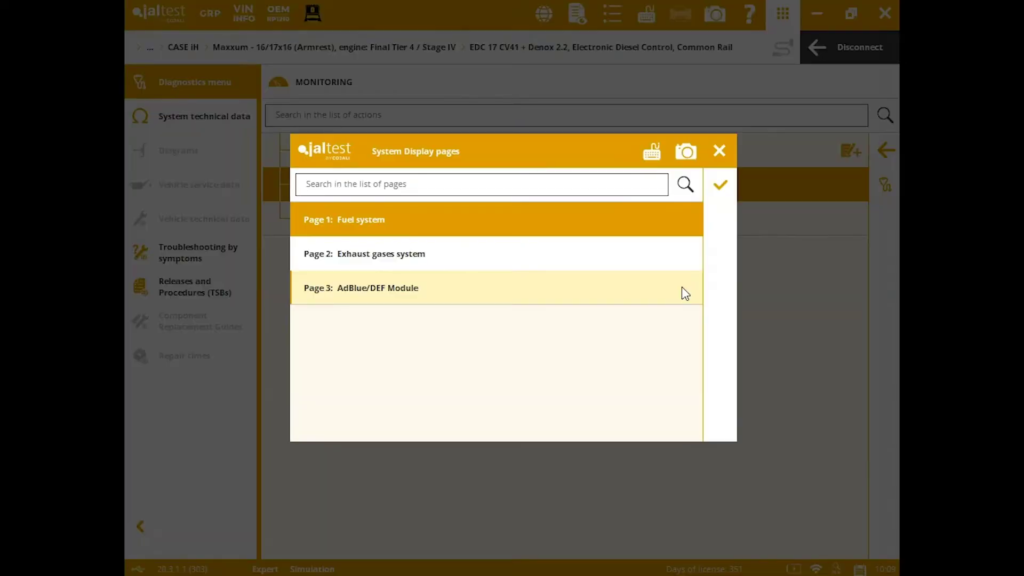
pyautogui.click(718, 224)
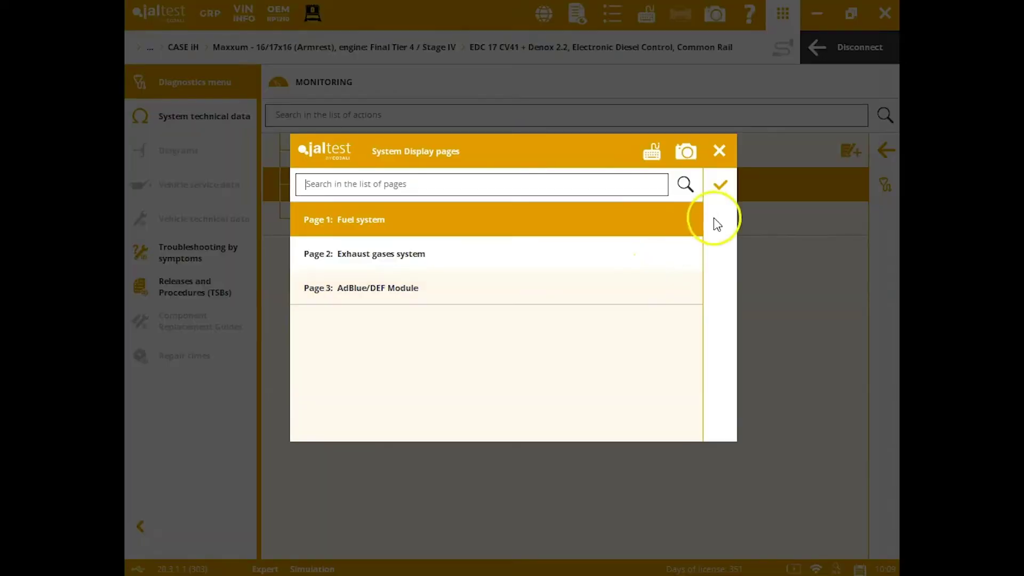
pyautogui.click(719, 186)
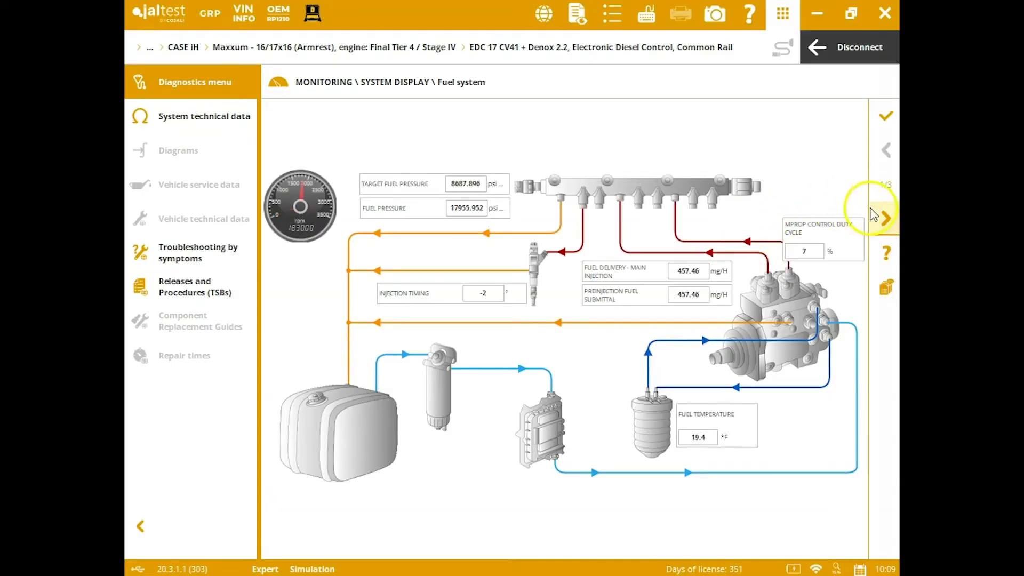
pyautogui.click(875, 216)
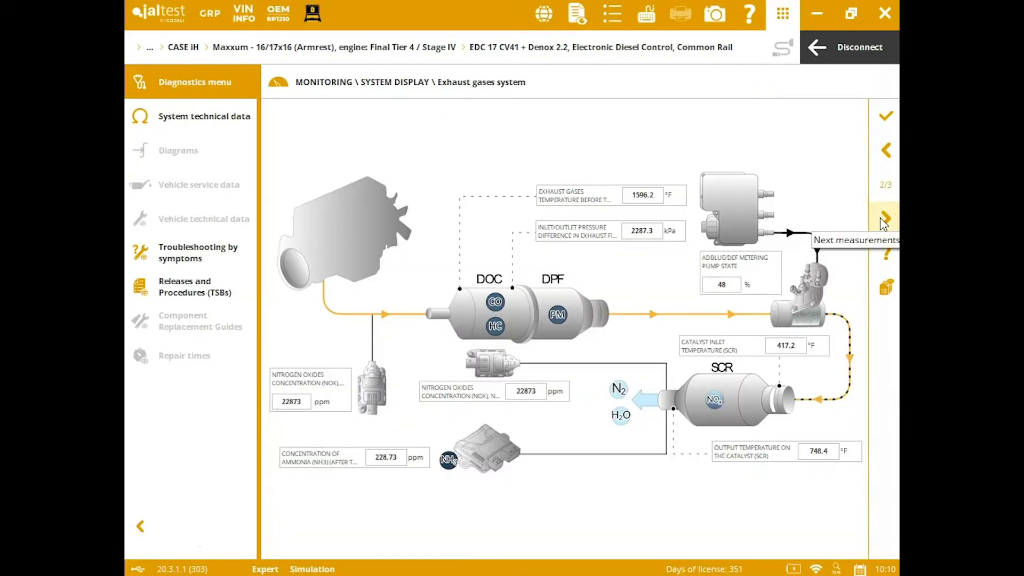
pyautogui.click(880, 217)
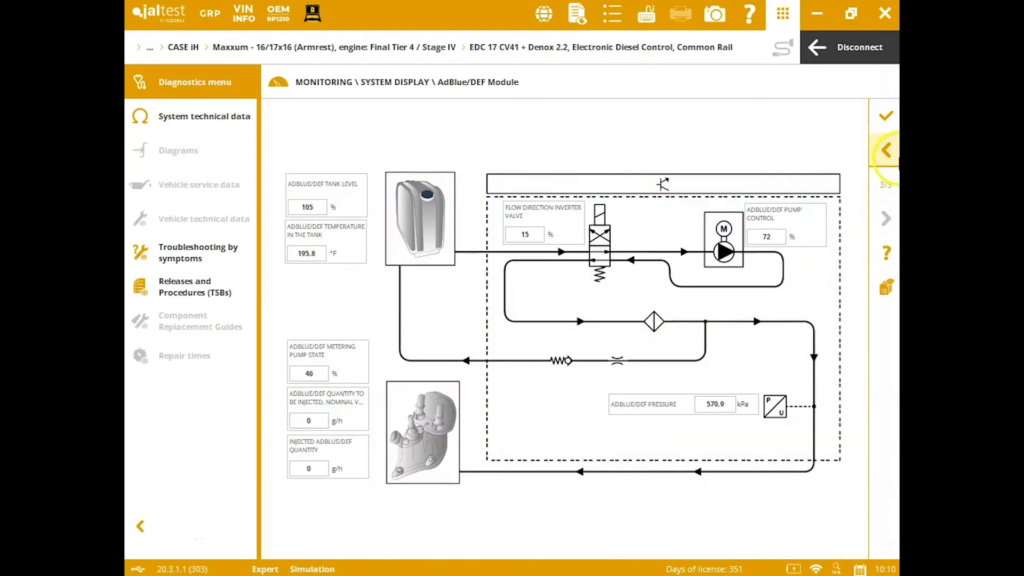
pyautogui.click(897, 109)
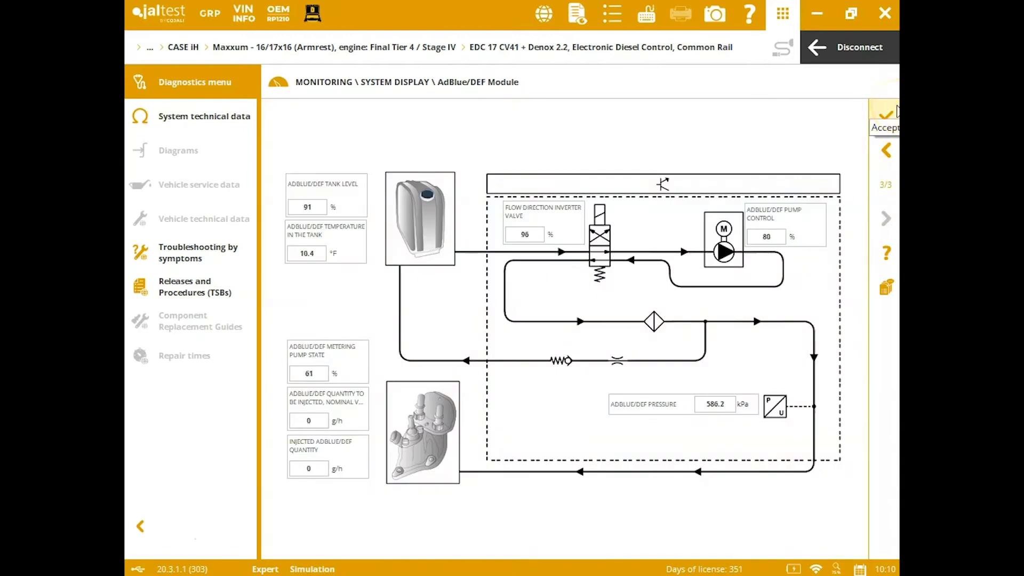
pyautogui.click(897, 108)
pyautogui.click(888, 150)
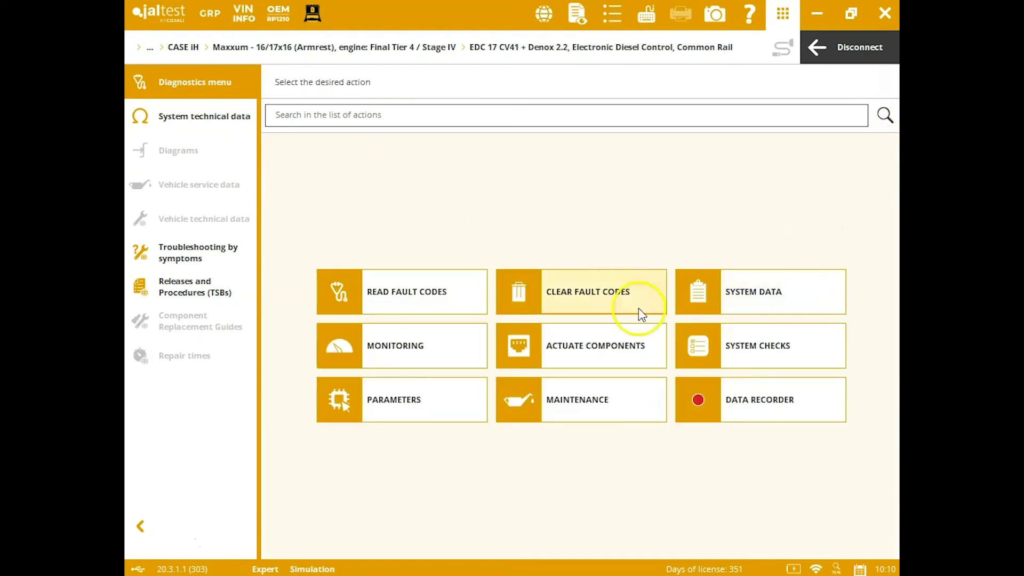
# Step: Look over the Actuate Components tests: coolant temperature, engine speed, injection rail fuel pressure
pyautogui.click(633, 331)
pyautogui.click(701, 220)
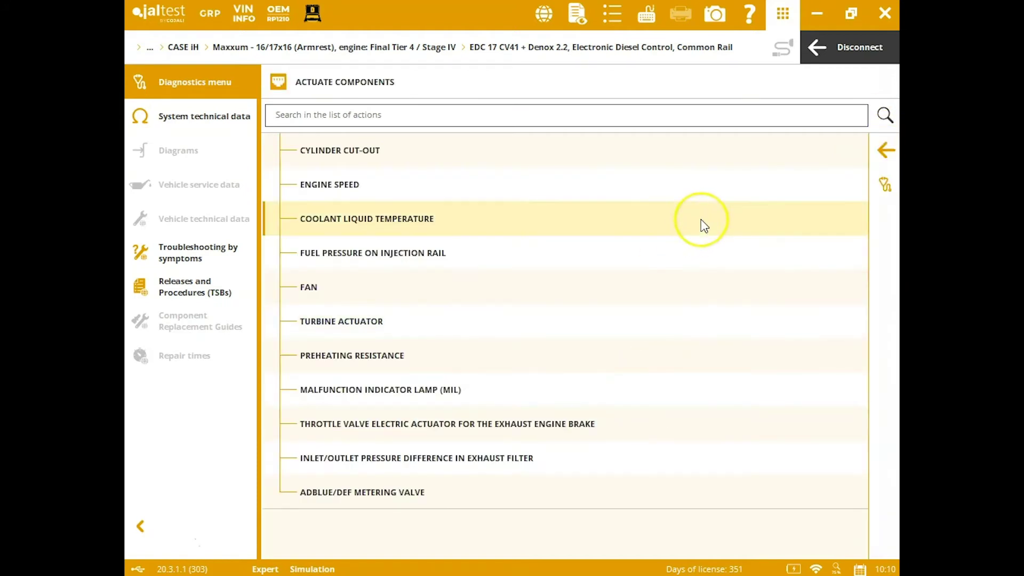
pyautogui.click(706, 171)
pyautogui.click(695, 233)
pyautogui.click(693, 262)
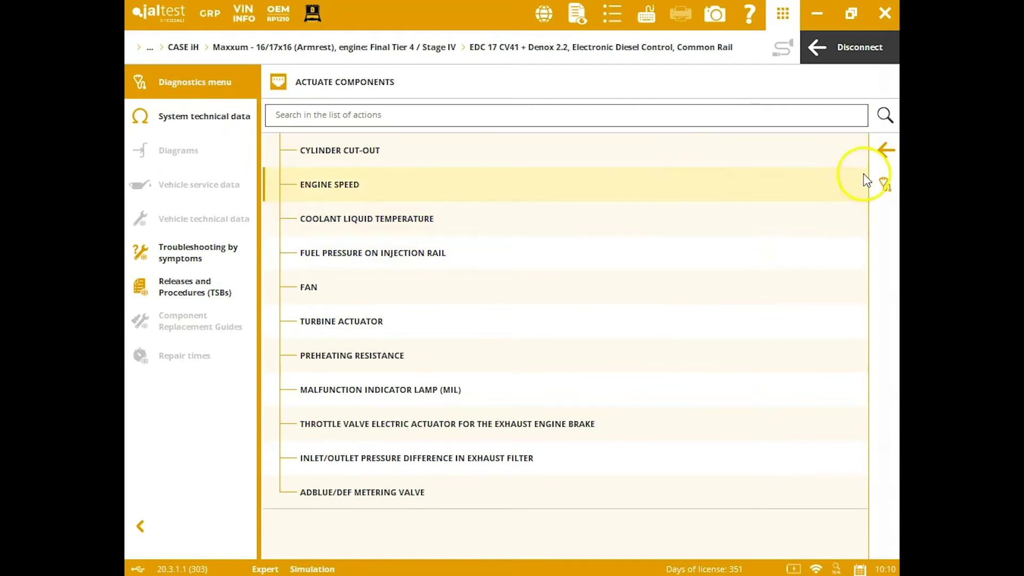
pyautogui.click(879, 160)
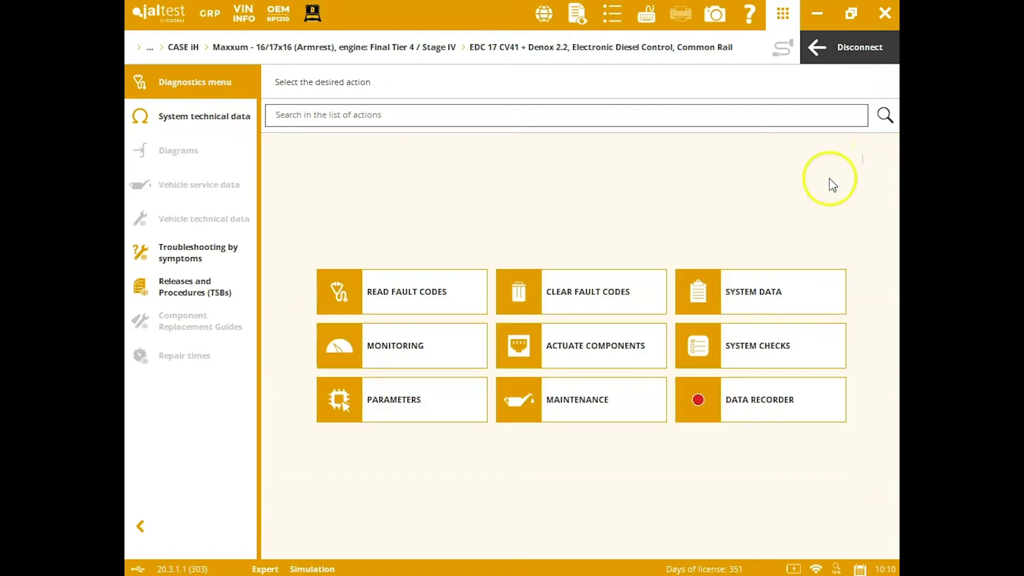
# Step: In System Checks, expand ADBLUE/DEF METERING SYSTEM and its METERED QUANTITY MEASUREMENT tests
pyautogui.click(760, 327)
pyautogui.click(629, 327)
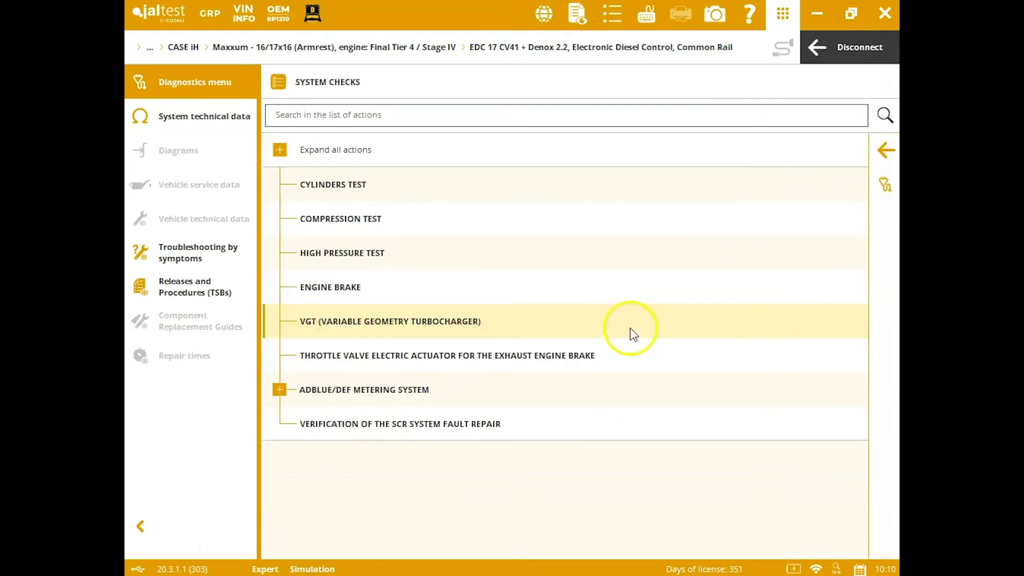
pyautogui.click(400, 376)
pyautogui.click(280, 390)
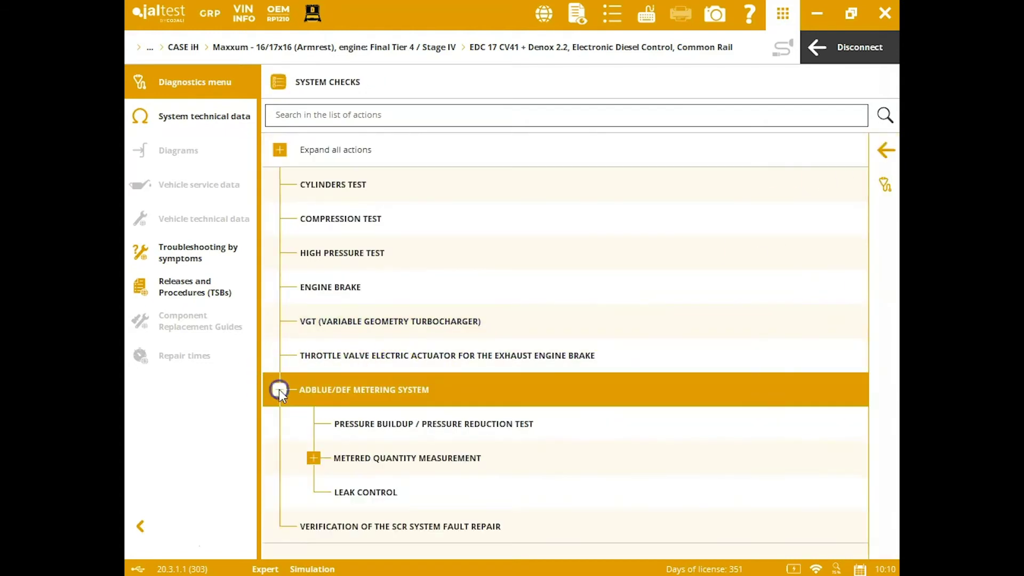
pyautogui.click(312, 457)
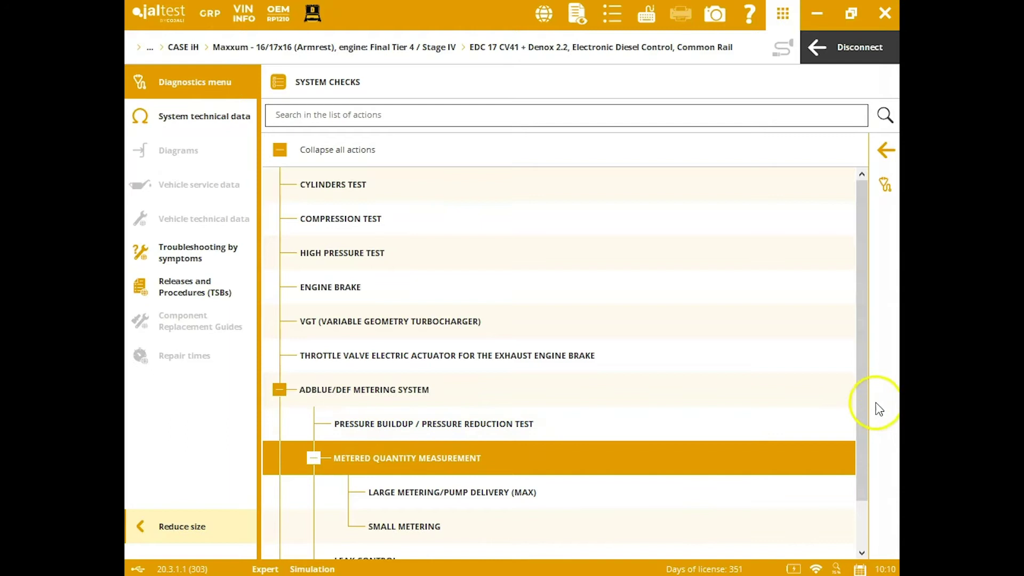
pyautogui.moveTo(866, 398); pyautogui.dragTo(865, 464)
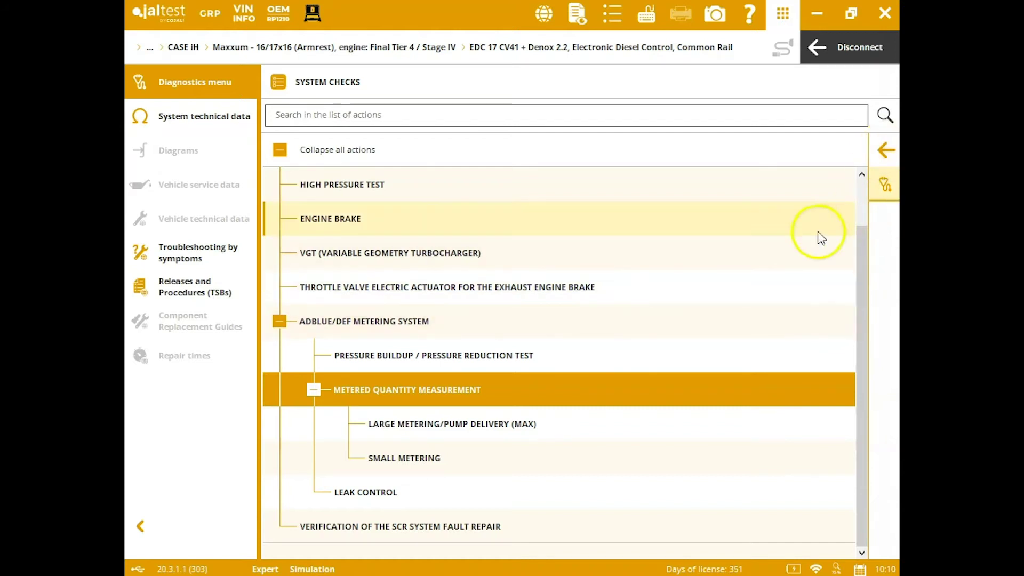
# Step: Start the Large Metering/Pump Delivery (MAX) test, accepting the Expert Mode terms and help page
pyautogui.click(635, 424)
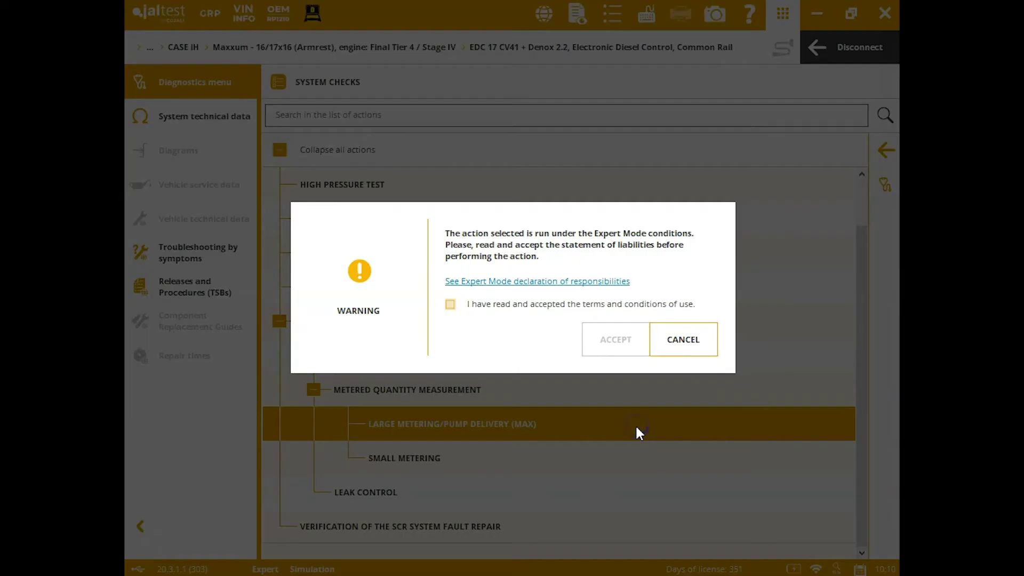
pyautogui.click(646, 303)
pyautogui.click(632, 344)
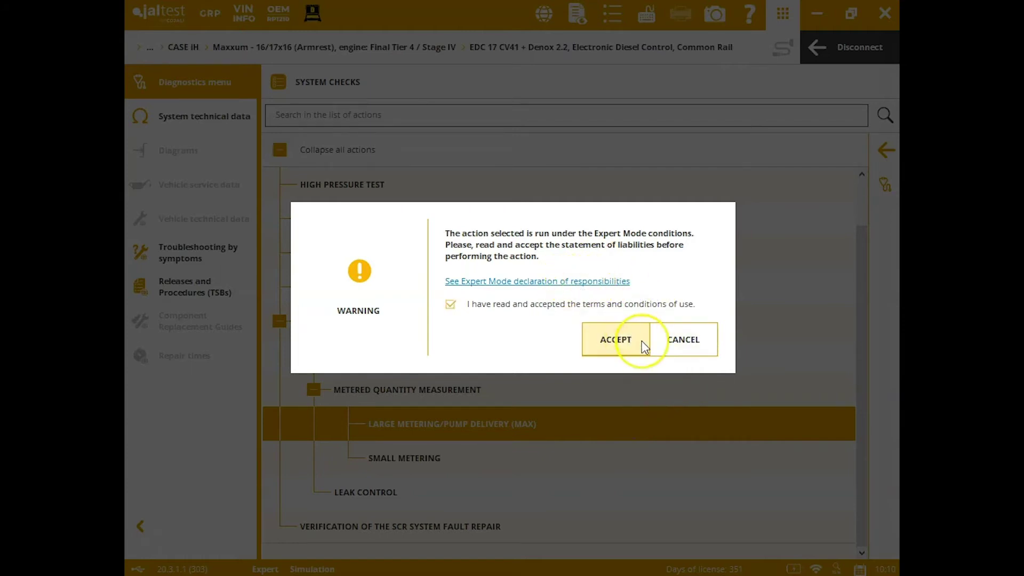
pyautogui.click(643, 343)
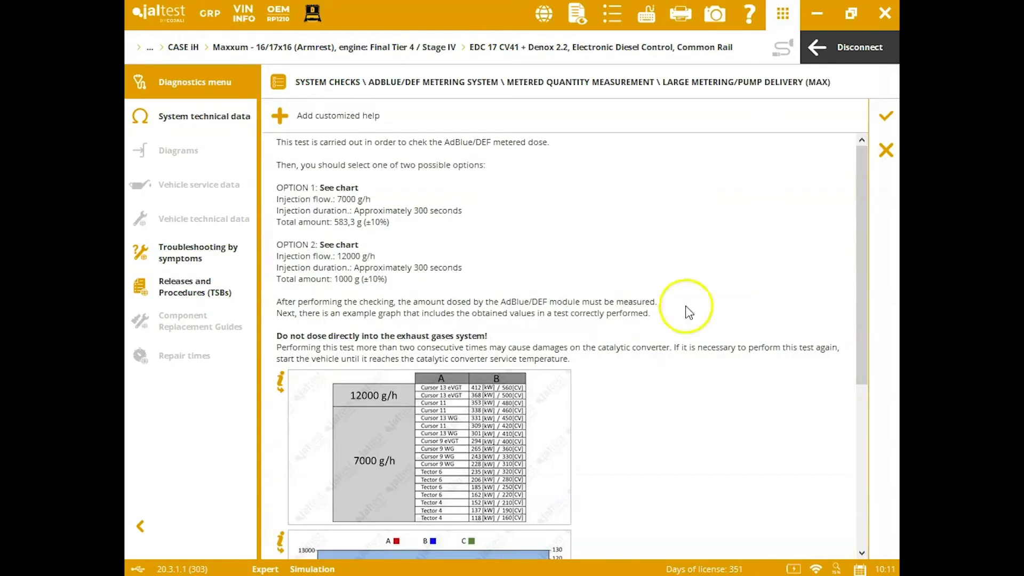
pyautogui.moveTo(859, 201); pyautogui.dragTo(871, 392)
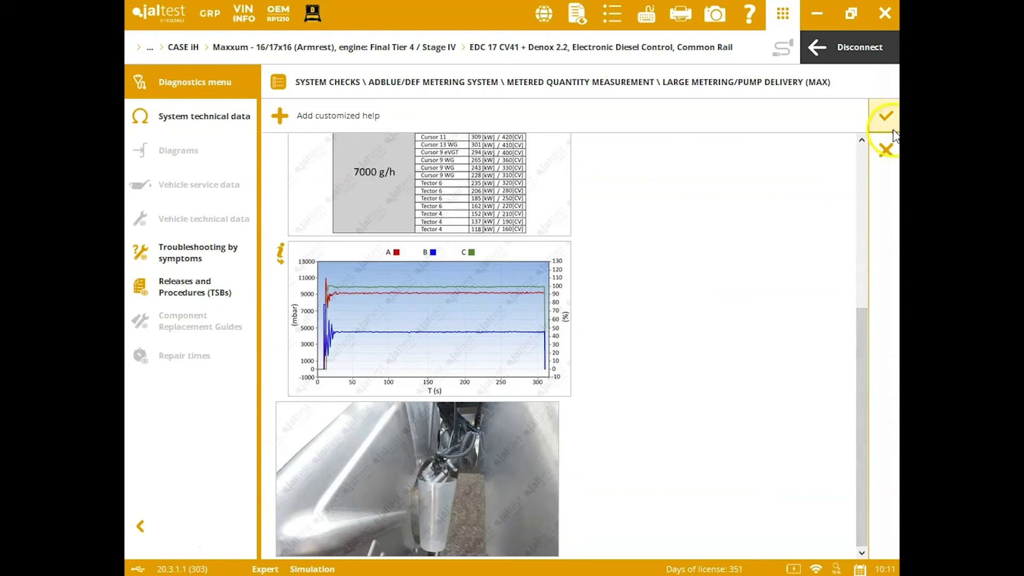
pyautogui.click(885, 116)
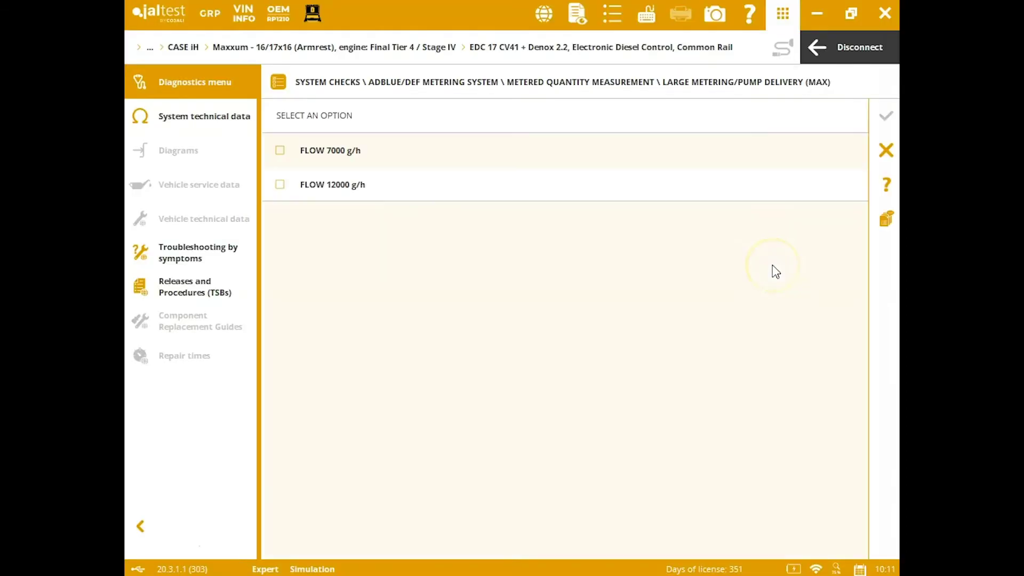
# Step: Select the 7000 g/h flow and run the metering test to completion, acknowledging the ignition-off reset
pyautogui.click(280, 150)
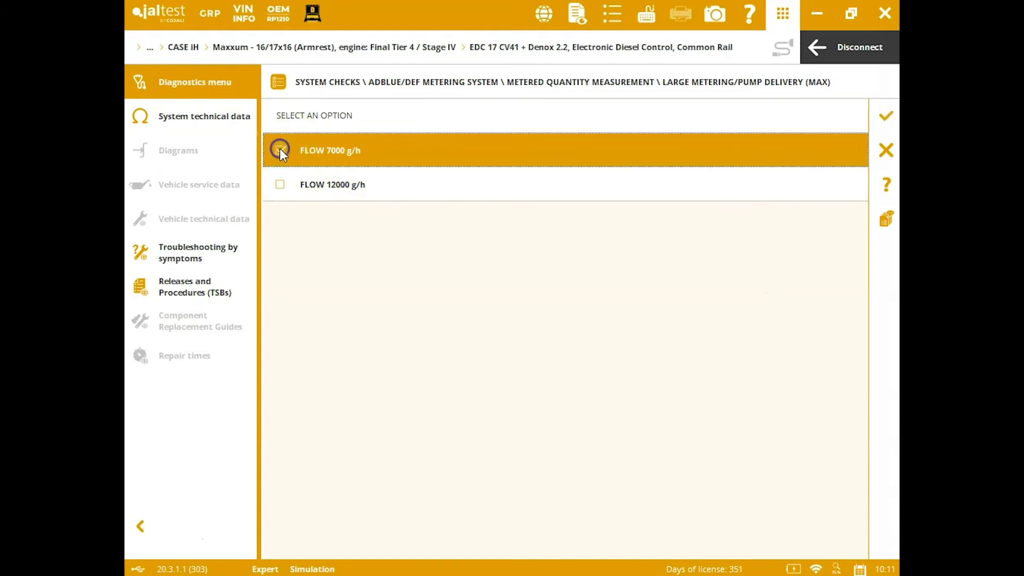
pyautogui.click(887, 116)
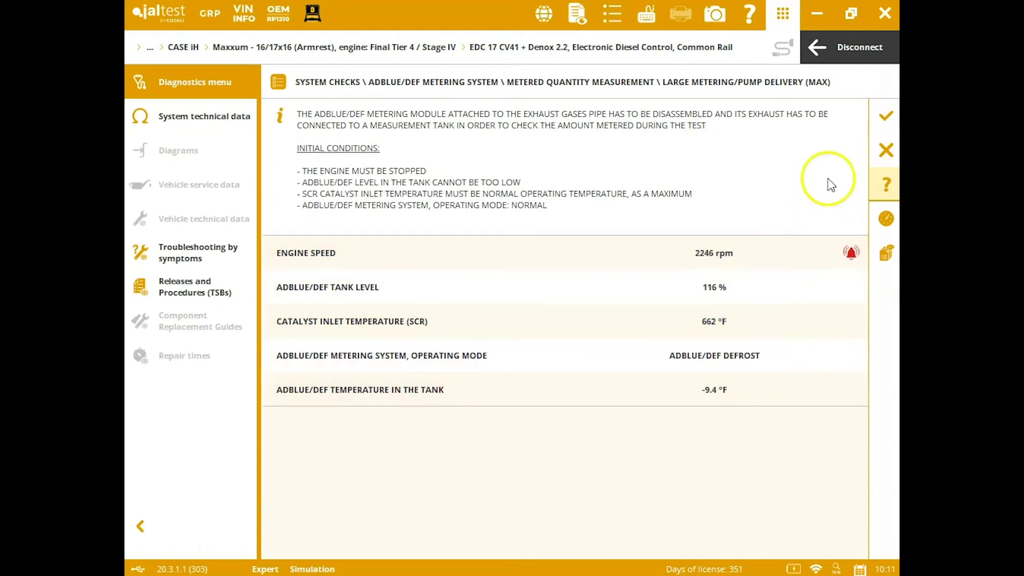
pyautogui.click(884, 121)
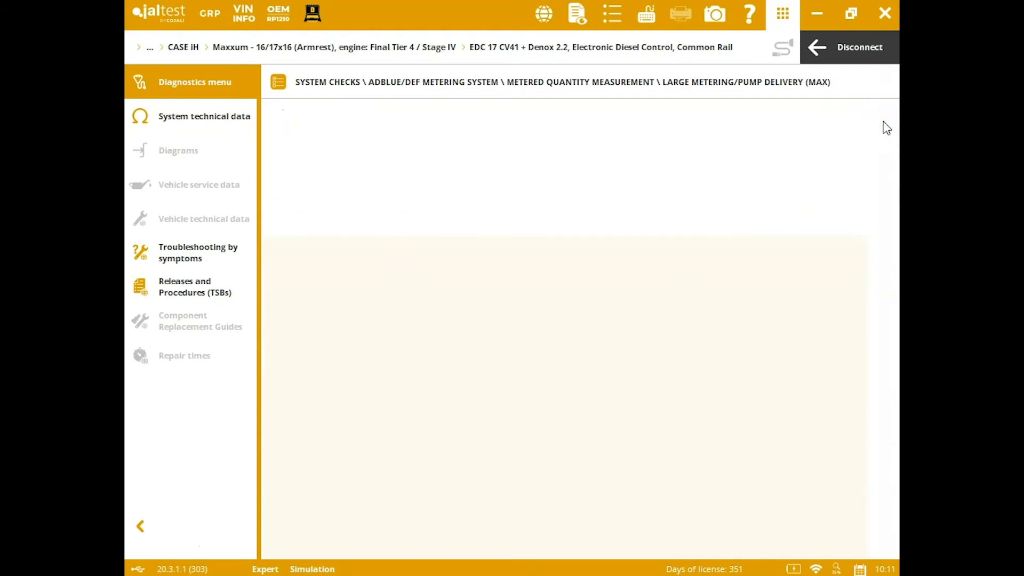
pyautogui.click(822, 291)
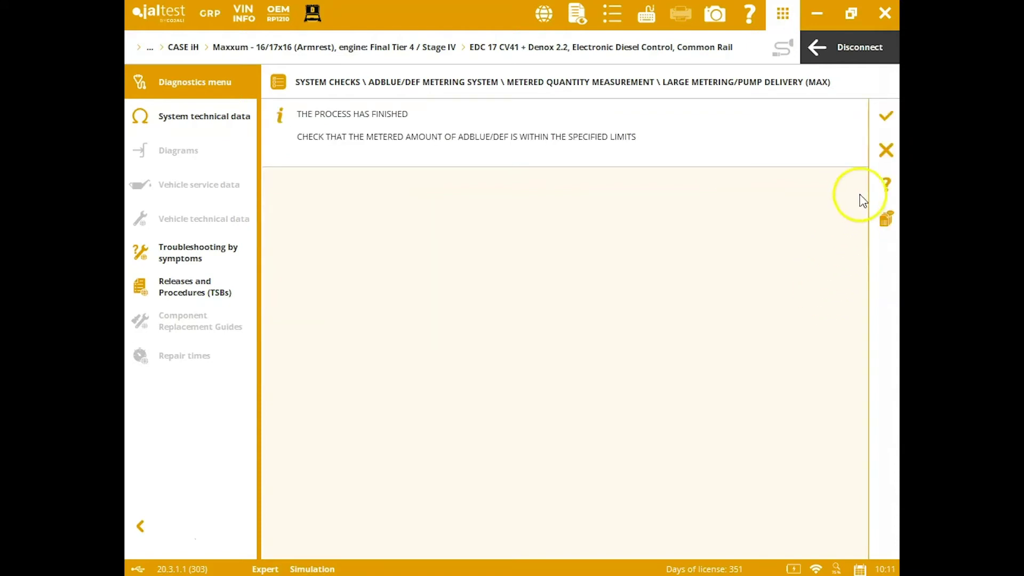
pyautogui.click(884, 116)
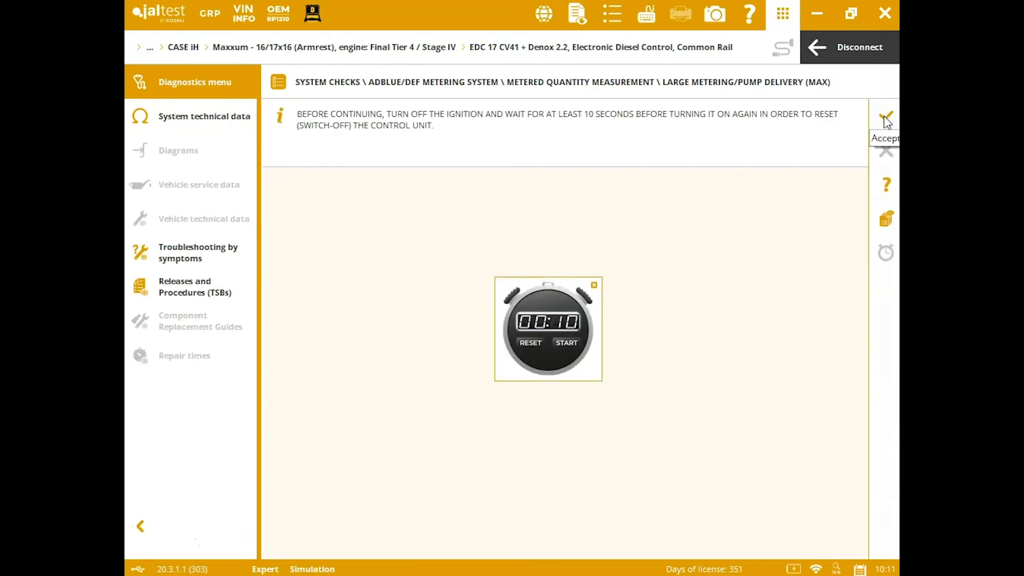
pyautogui.click(884, 116)
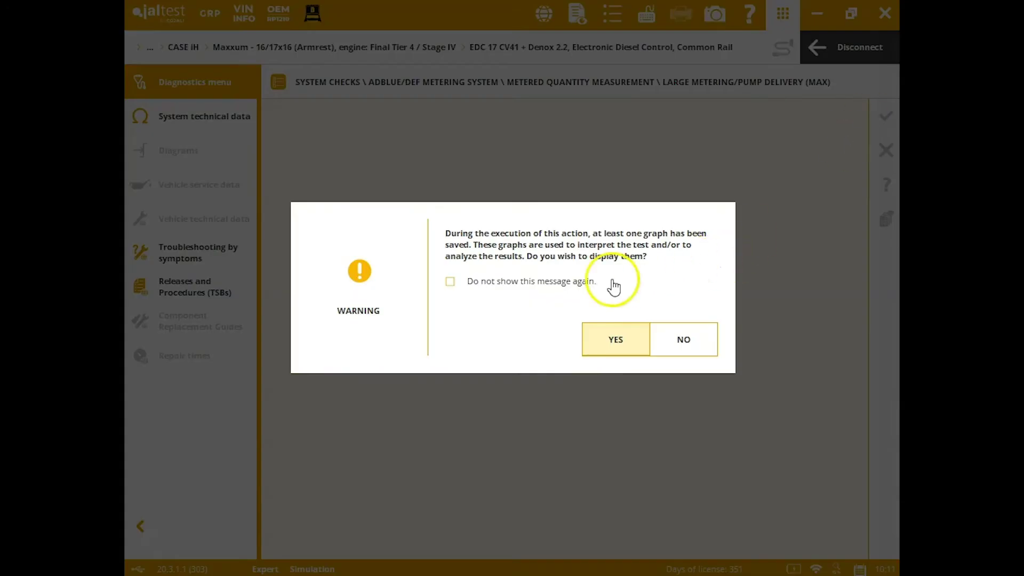
# Step: View the saved test graphs, then return to the System Checks list
pyautogui.click(609, 336)
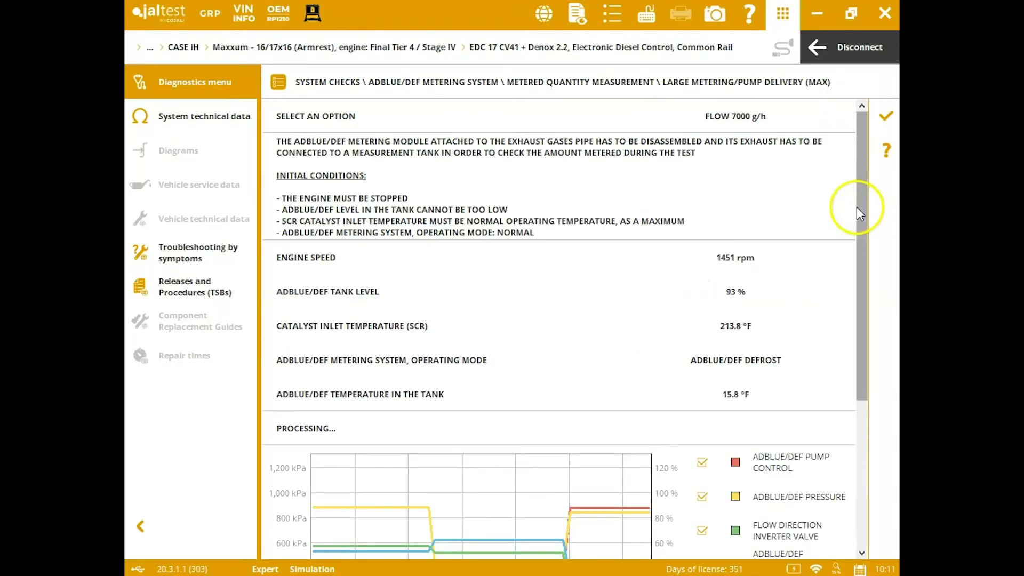
pyautogui.moveTo(859, 174); pyautogui.dragTo(868, 315)
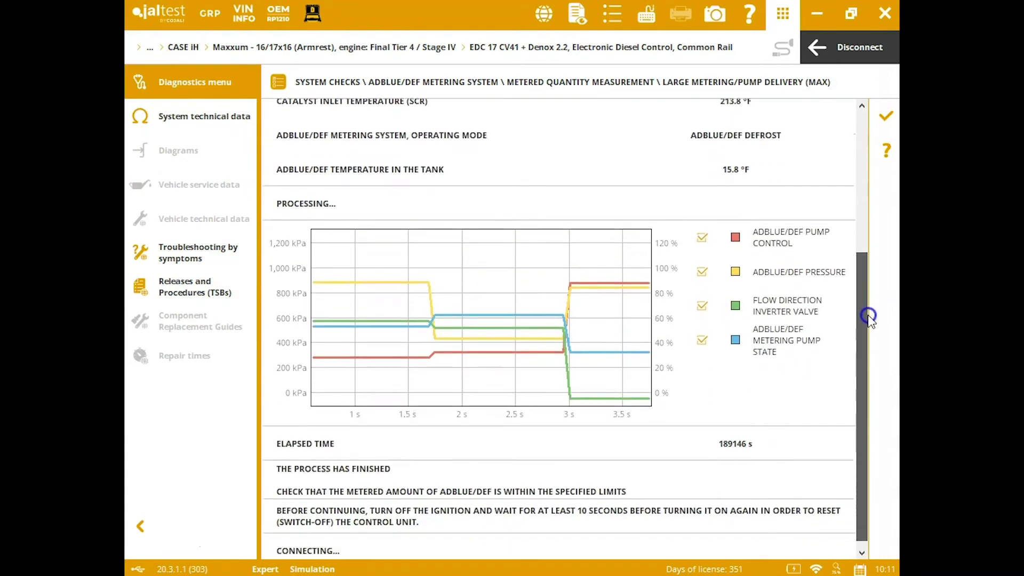
pyautogui.click(880, 109)
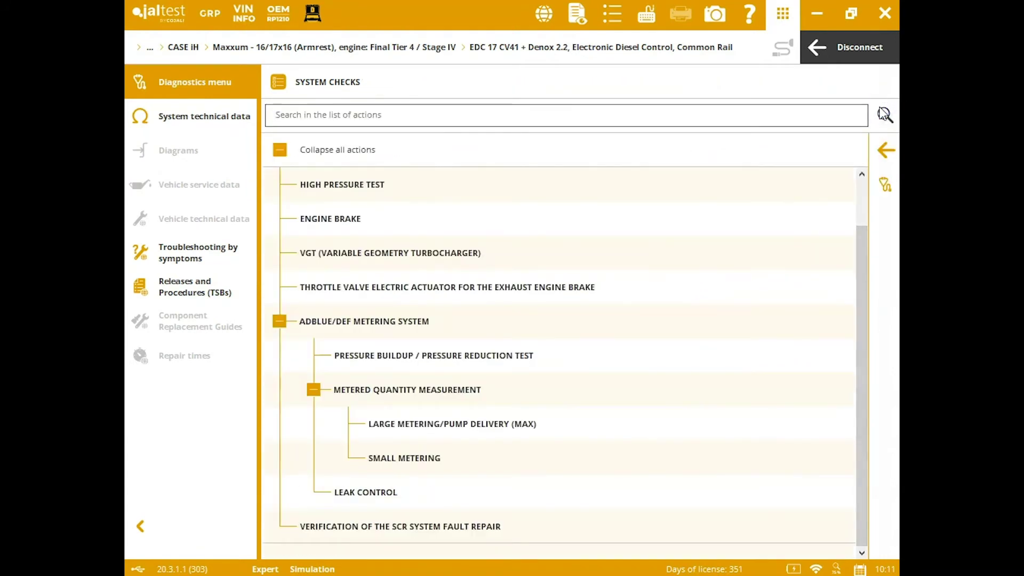
# Step: Browse the engine ECU's Parameters and Maintenance actions, expanding Replacement of Components
pyautogui.click(884, 150)
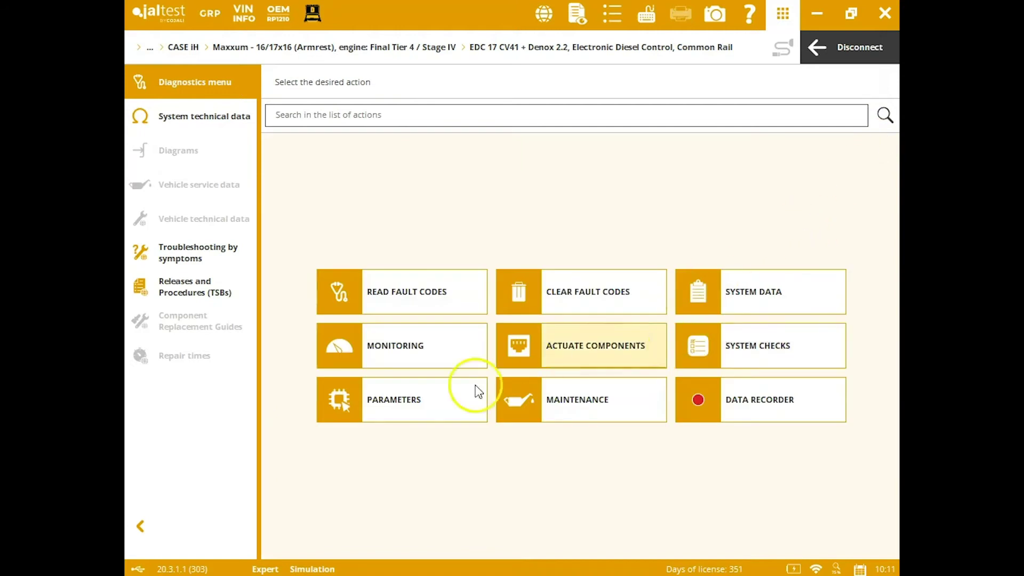
pyautogui.click(455, 399)
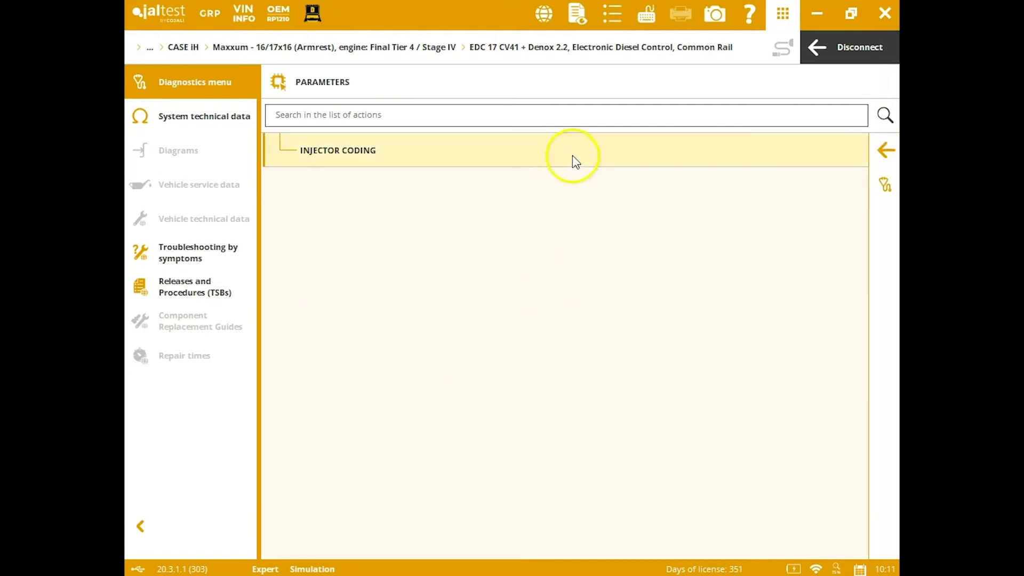
pyautogui.click(886, 151)
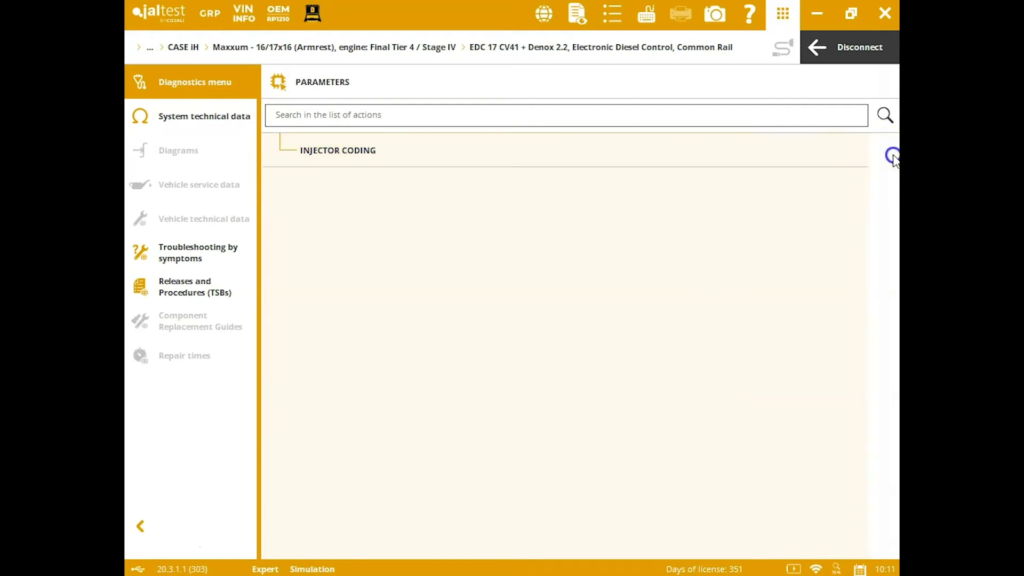
pyautogui.click(598, 412)
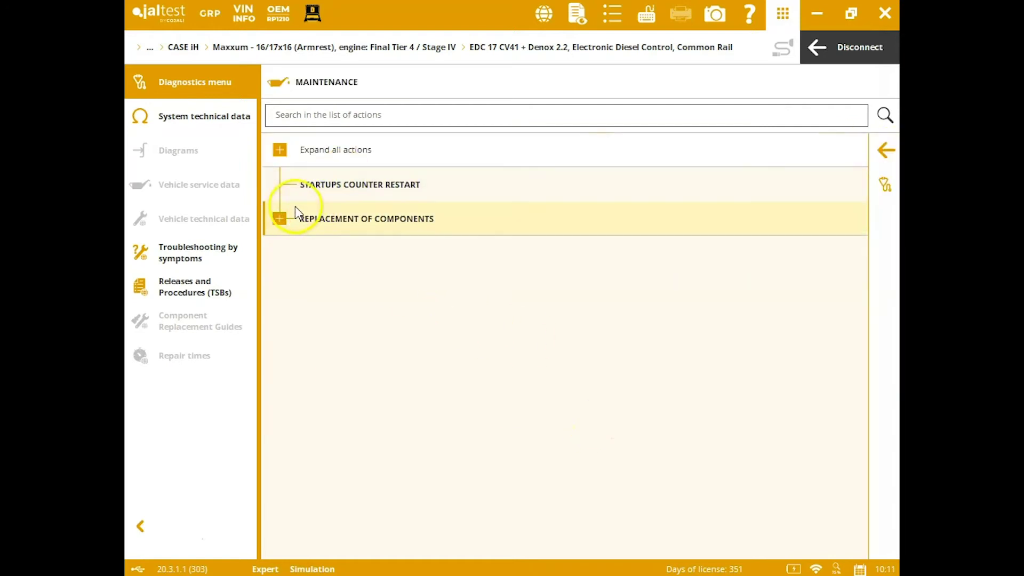
pyautogui.click(281, 219)
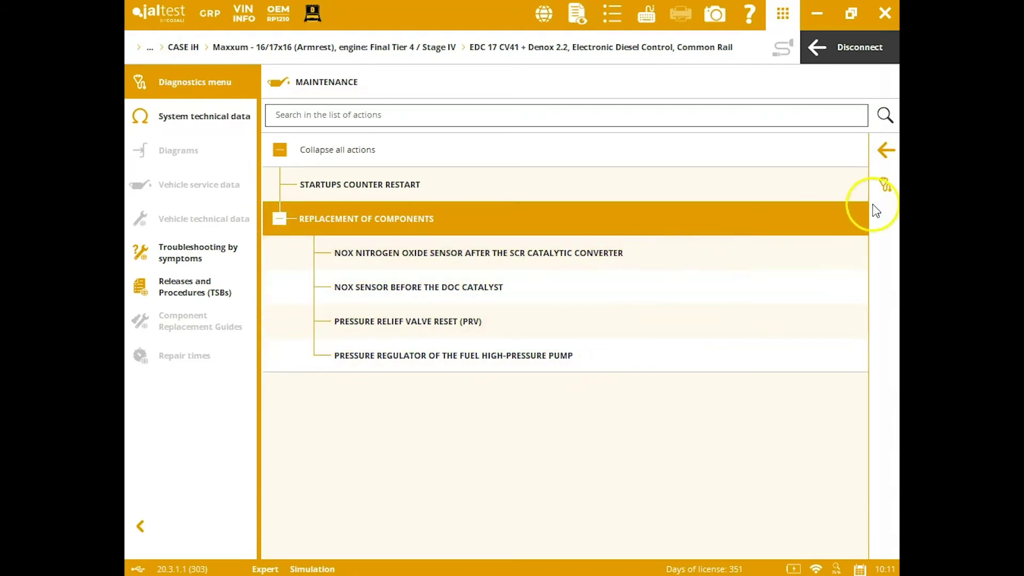
pyautogui.click(885, 151)
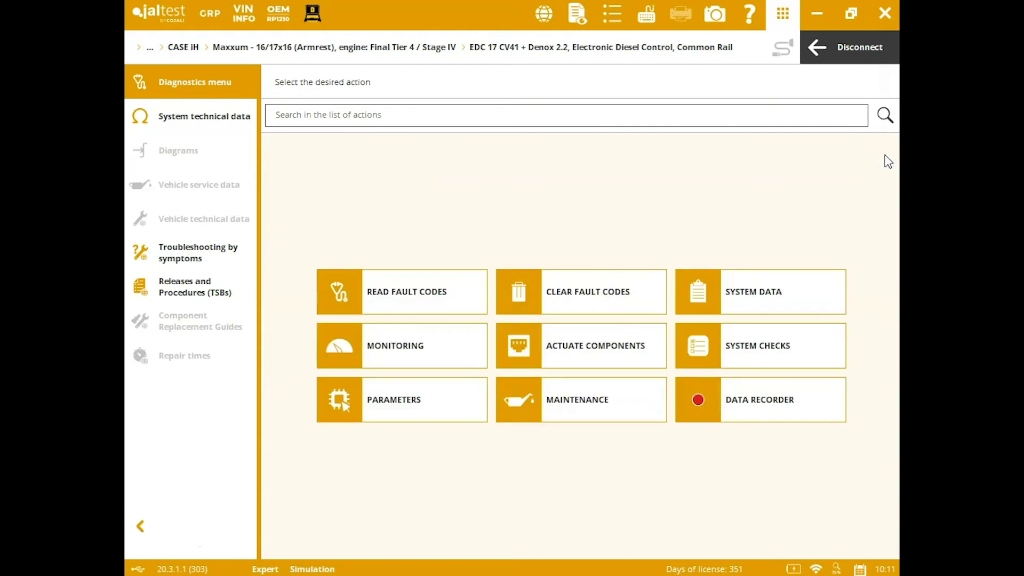
# Step: Disconnect from the engine ECU and connect to the REHR Remote Hydraulic Controller
pyautogui.click(853, 59)
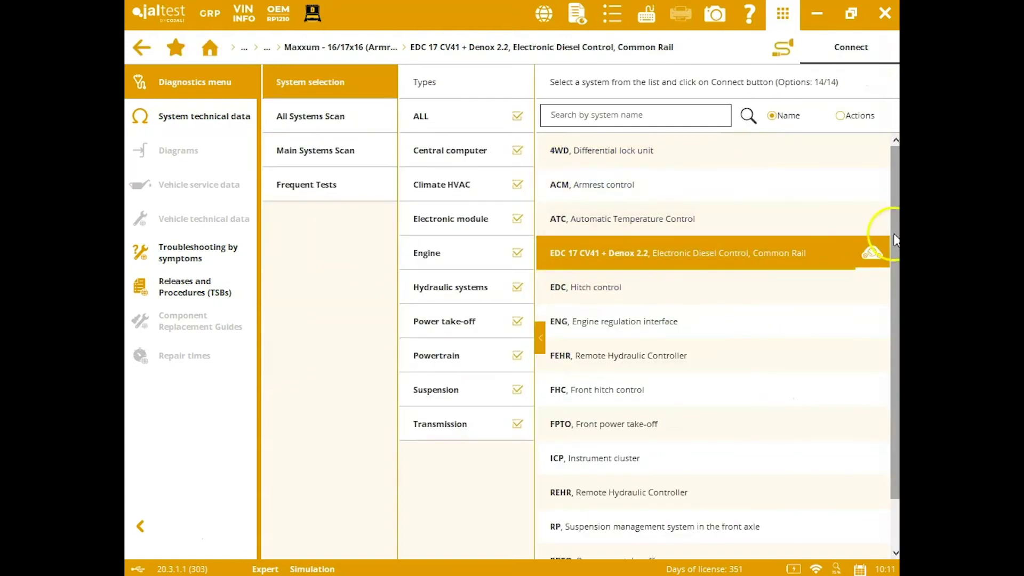
pyautogui.moveTo(896, 251); pyautogui.dragTo(898, 302)
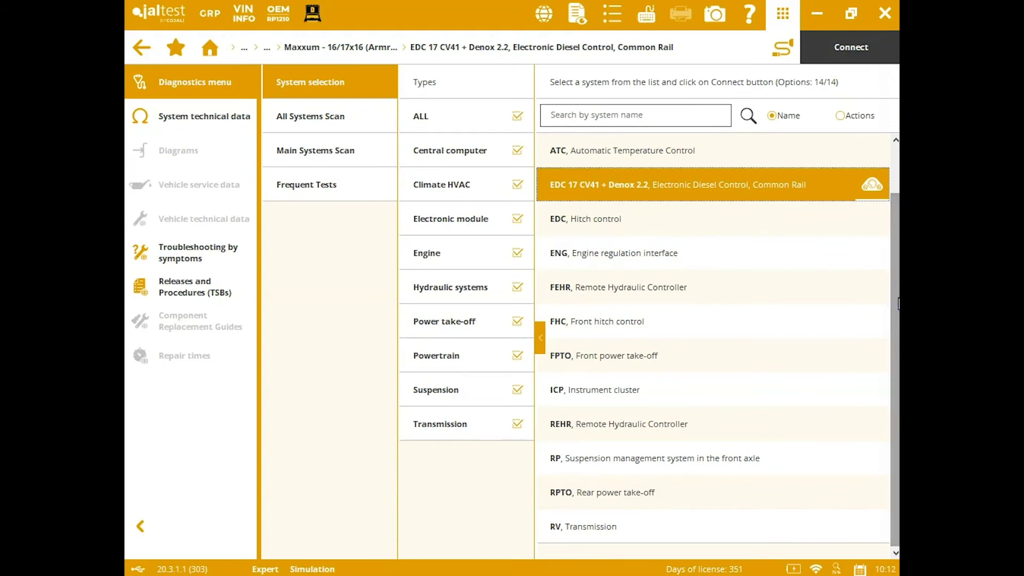
pyautogui.click(825, 386)
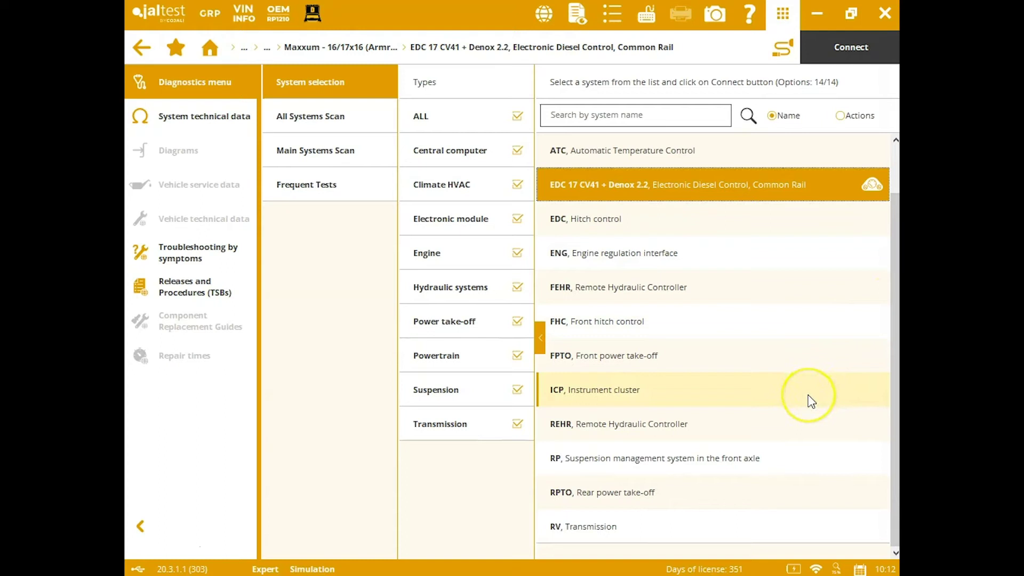
pyautogui.click(809, 326)
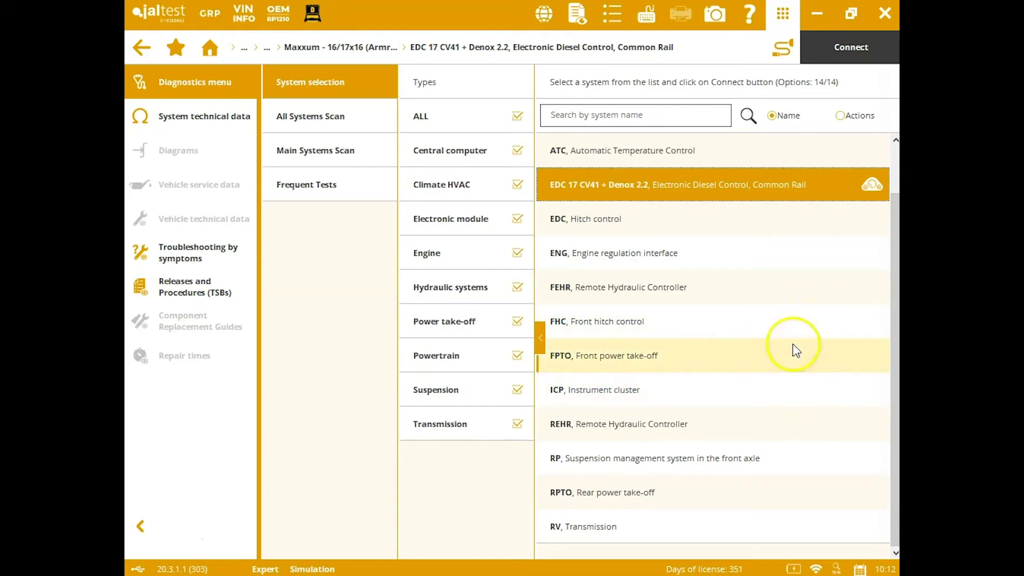
pyautogui.click(747, 409)
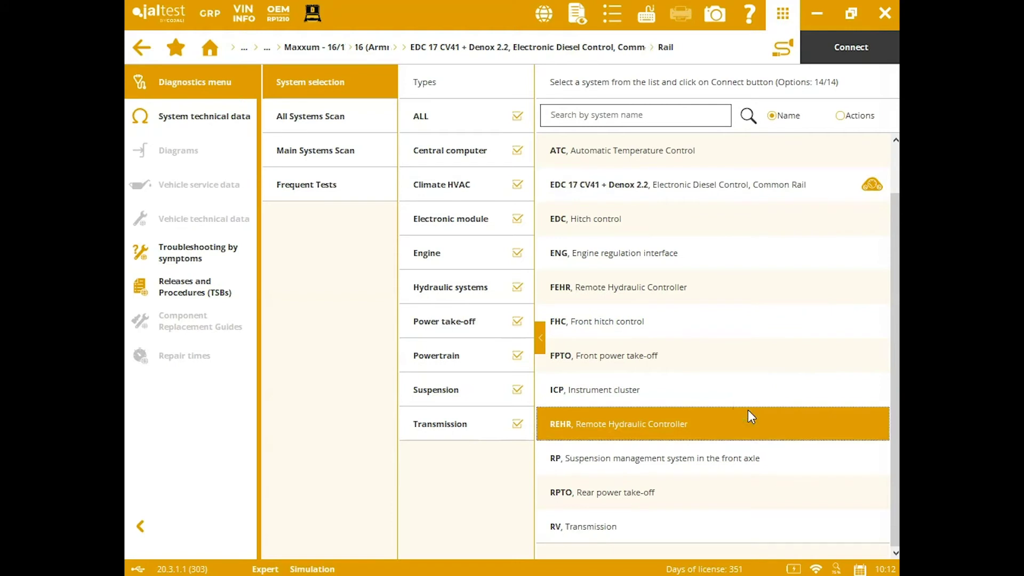
pyautogui.doubleClick(747, 409)
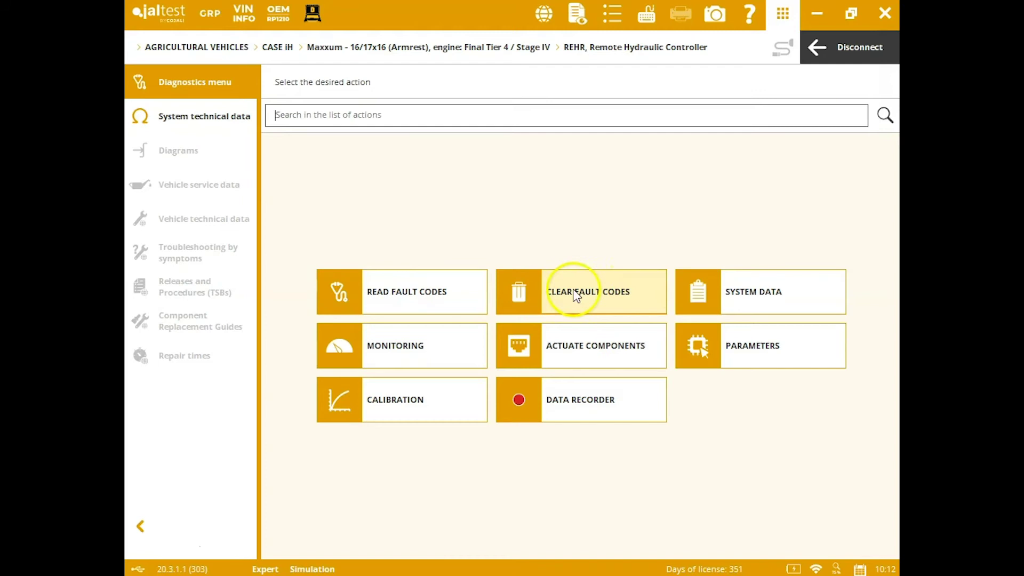
# Step: Select all 13 live data items and view both pages of live values
pyautogui.click(453, 347)
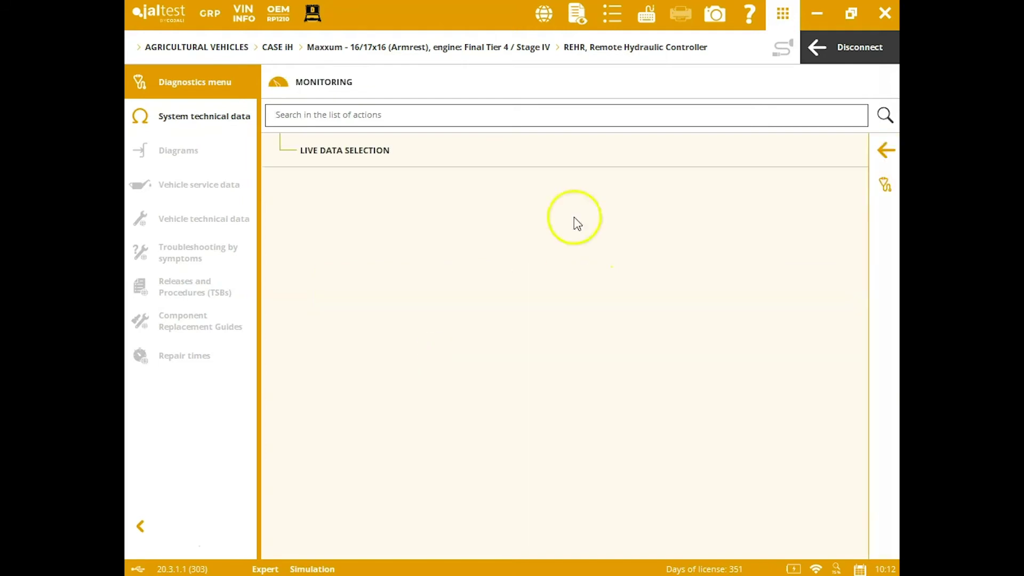
pyautogui.click(681, 150)
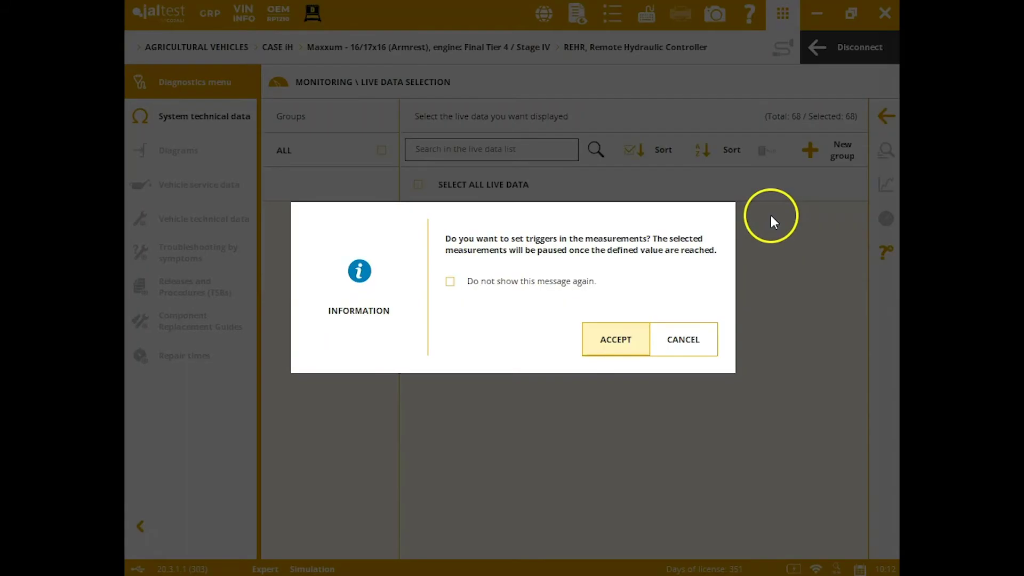
pyautogui.click(617, 348)
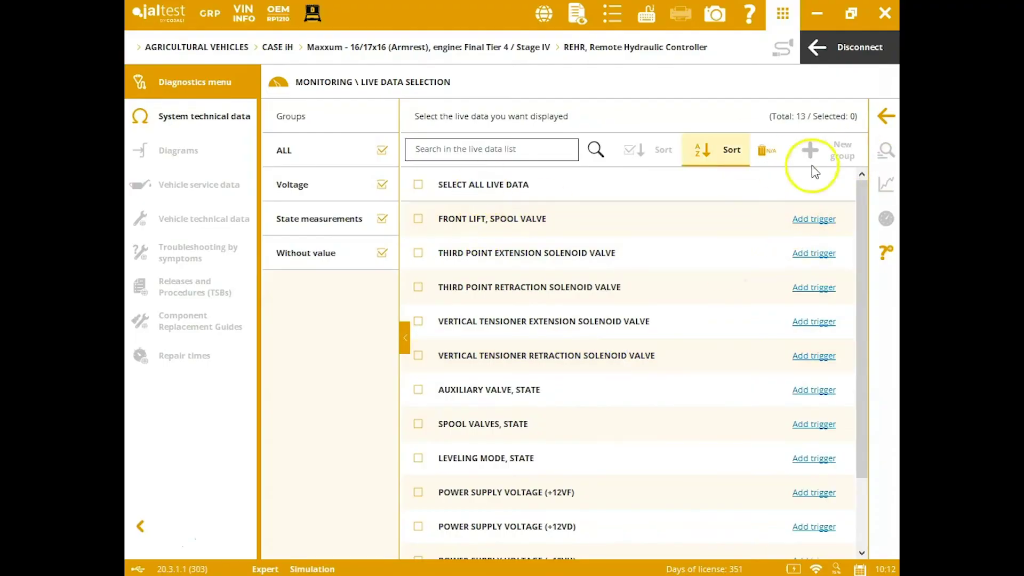
pyautogui.click(418, 185)
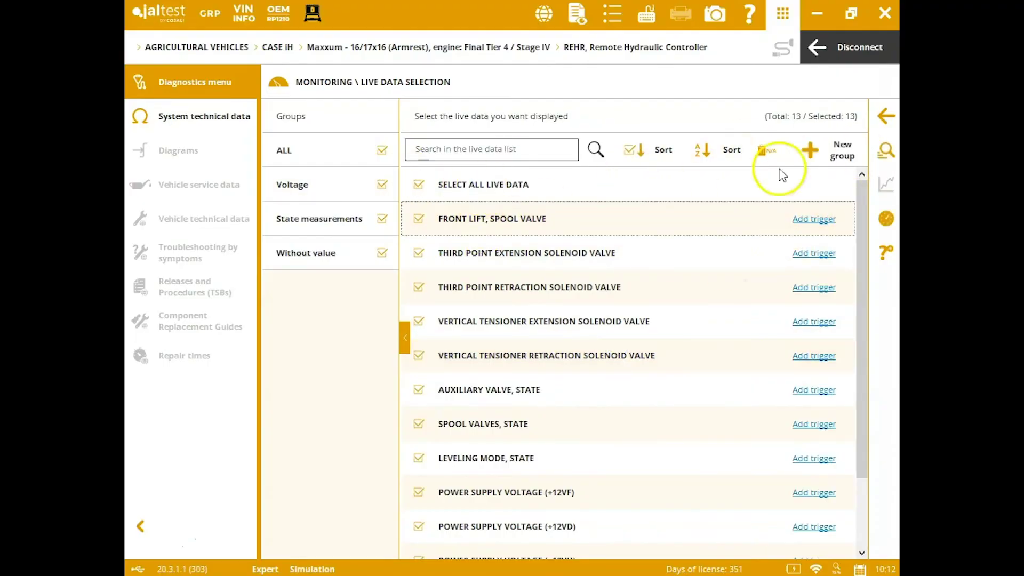
pyautogui.click(885, 151)
pyautogui.click(884, 219)
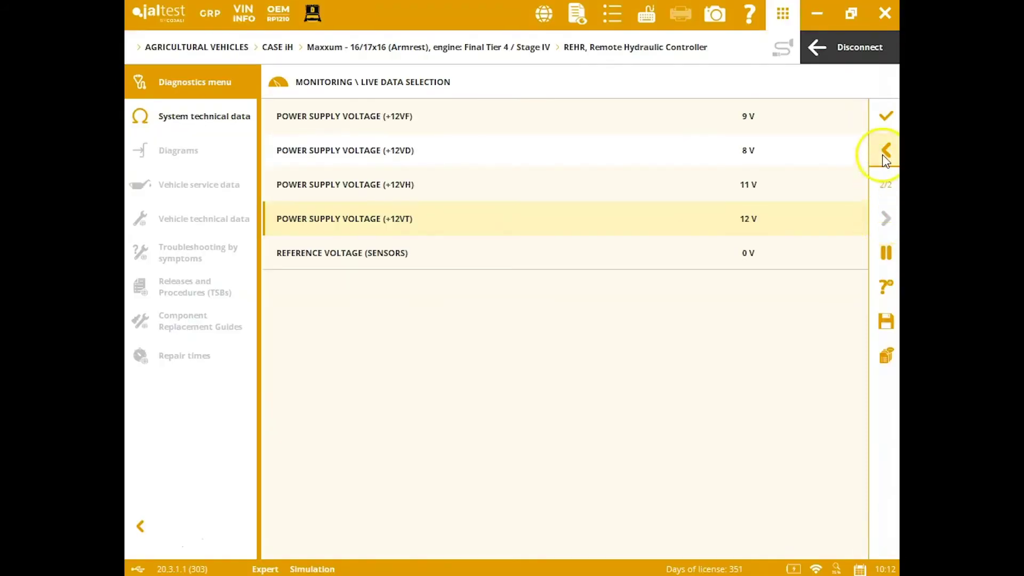
pyautogui.click(884, 129)
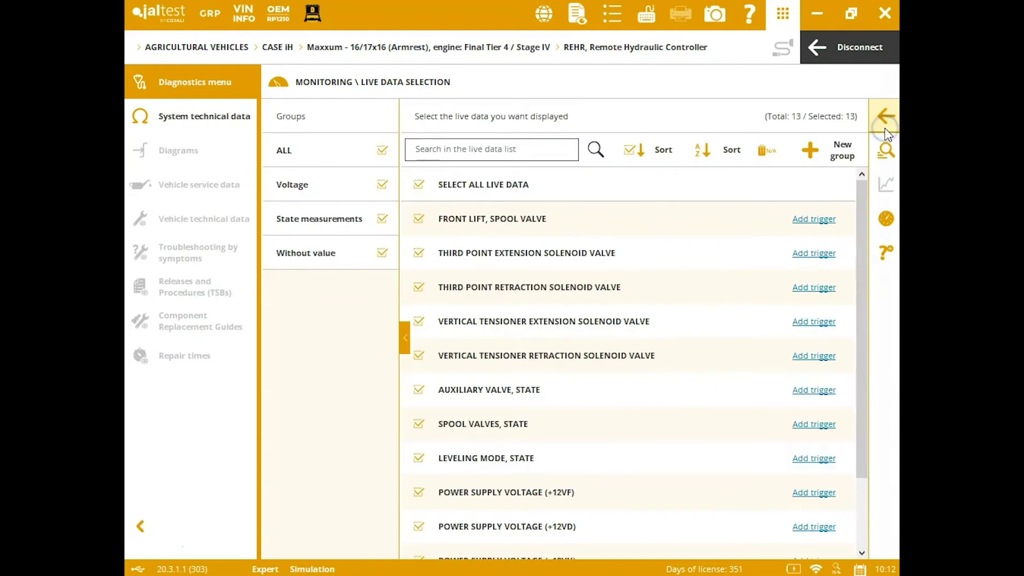
pyautogui.click(886, 131)
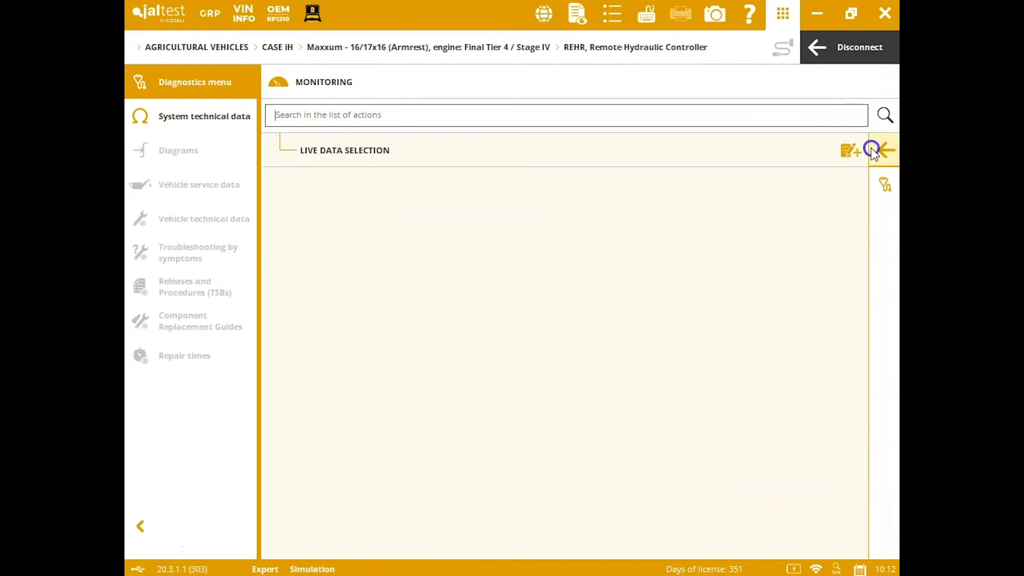
pyautogui.click(871, 149)
# Step: Review Actuate Components and Parameters, expanding Configuration, Modify Parameters and Auxiliary Configuration groups
pyautogui.click(627, 359)
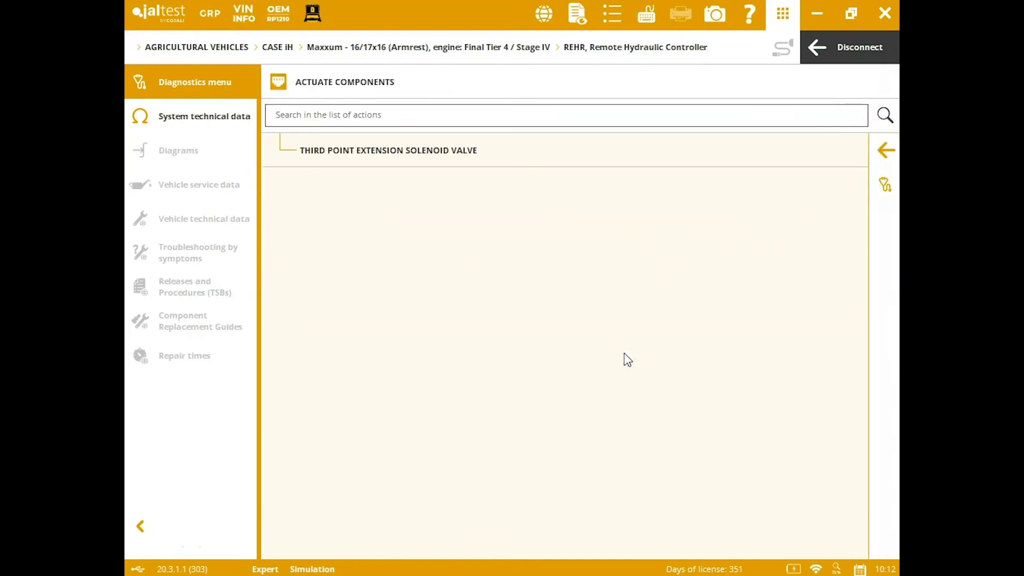
pyautogui.click(885, 150)
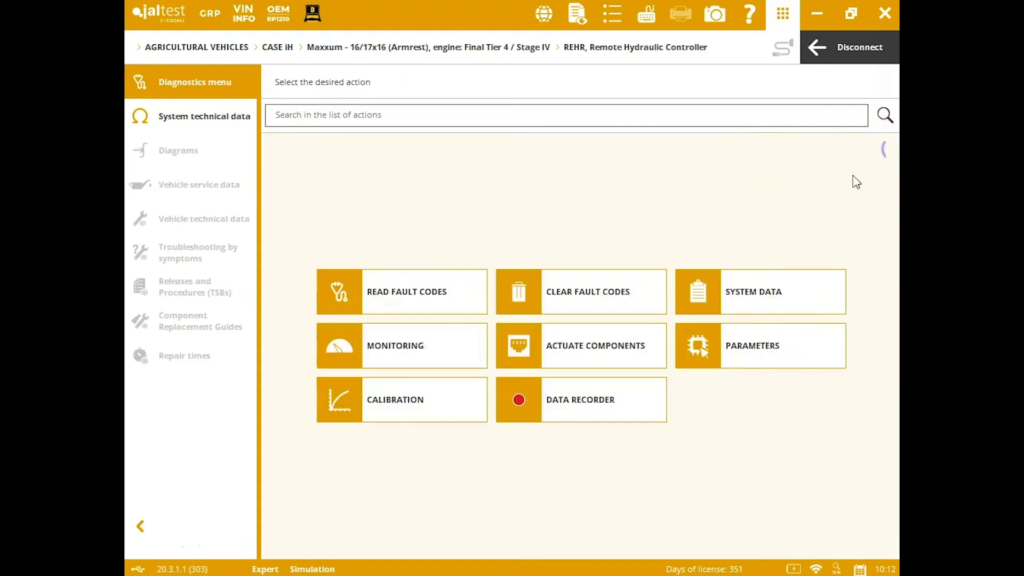
pyautogui.click(770, 336)
pyautogui.click(533, 279)
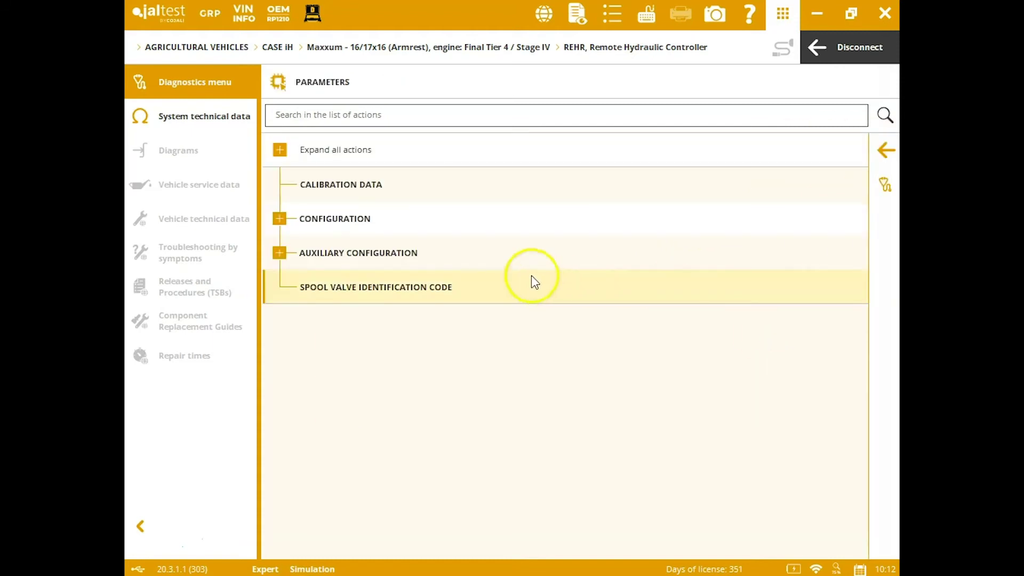
pyautogui.click(280, 218)
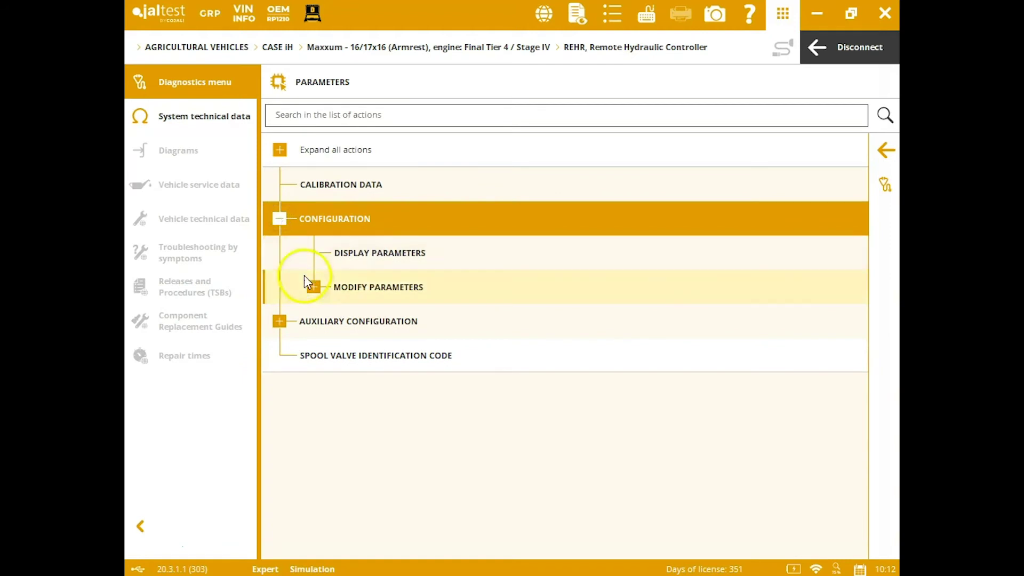
pyautogui.click(314, 286)
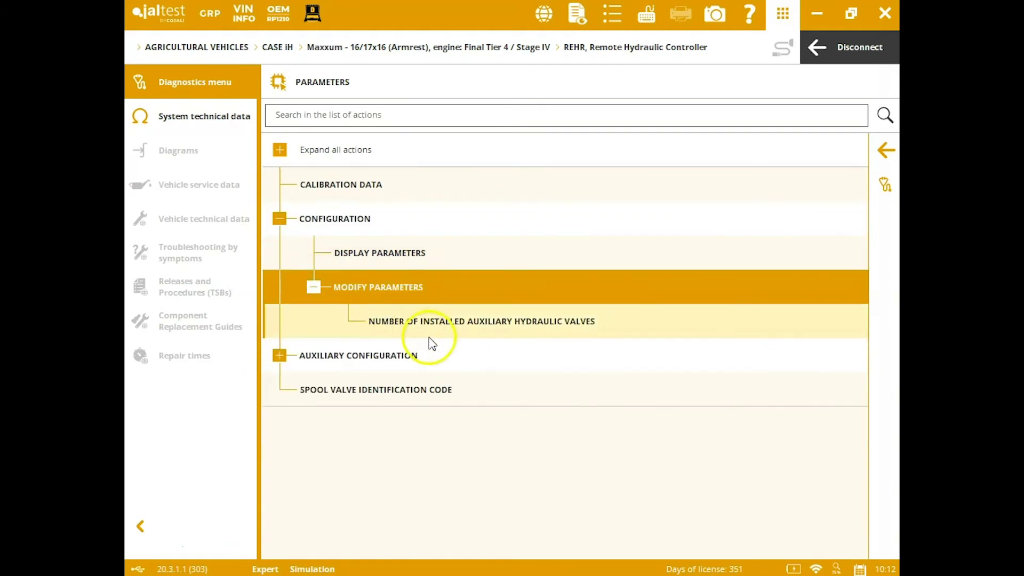
pyautogui.click(285, 354)
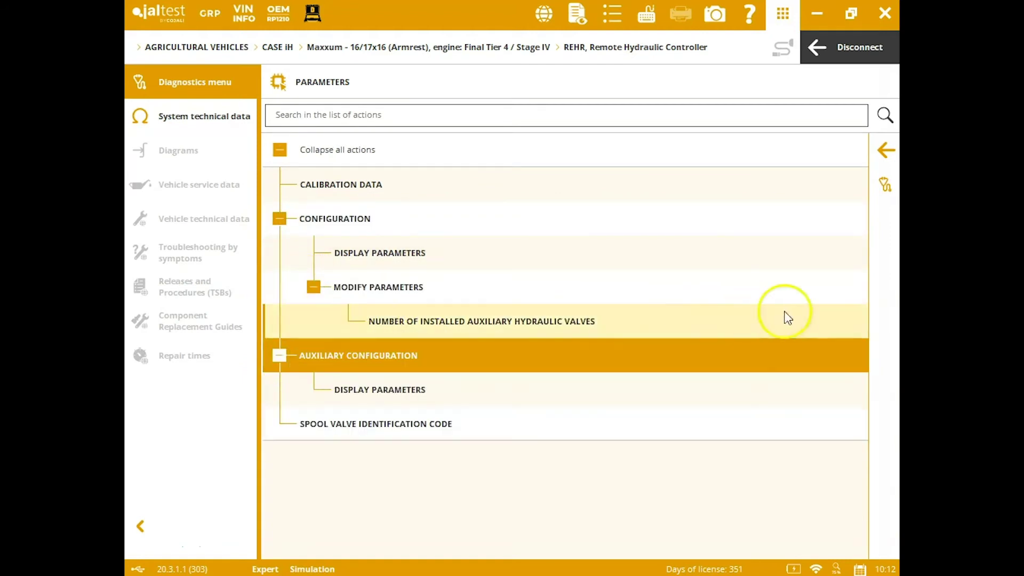
pyautogui.click(887, 149)
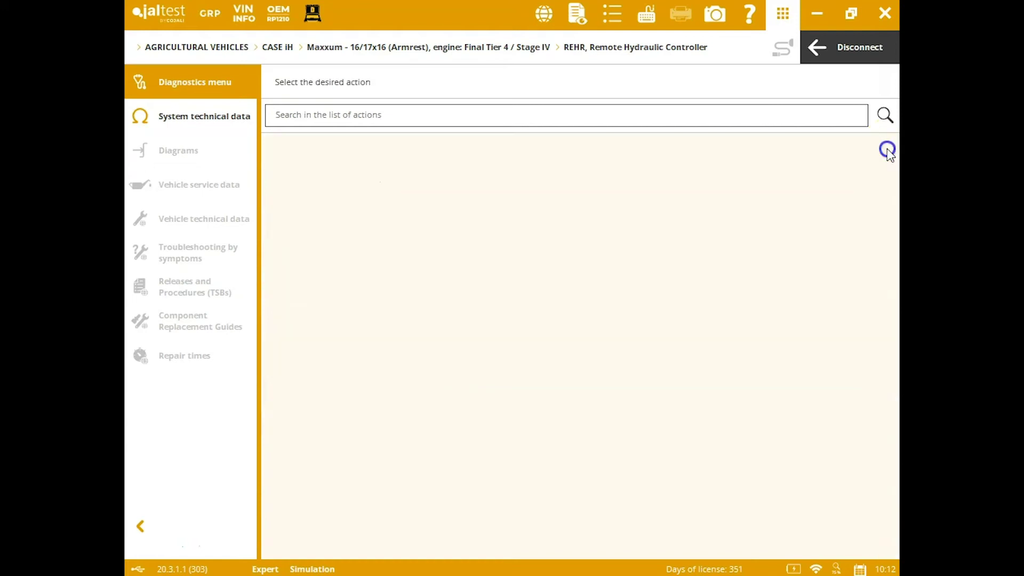
# Step: Start the spool valves levers calibration, accepting the Expert Mode terms and description
pyautogui.click(438, 417)
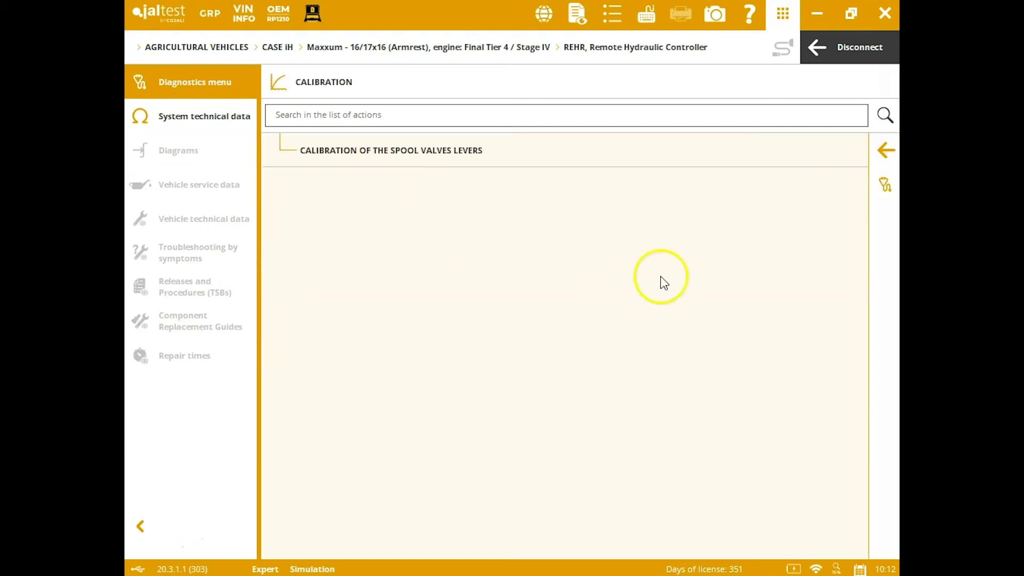
pyautogui.click(768, 166)
pyautogui.click(668, 303)
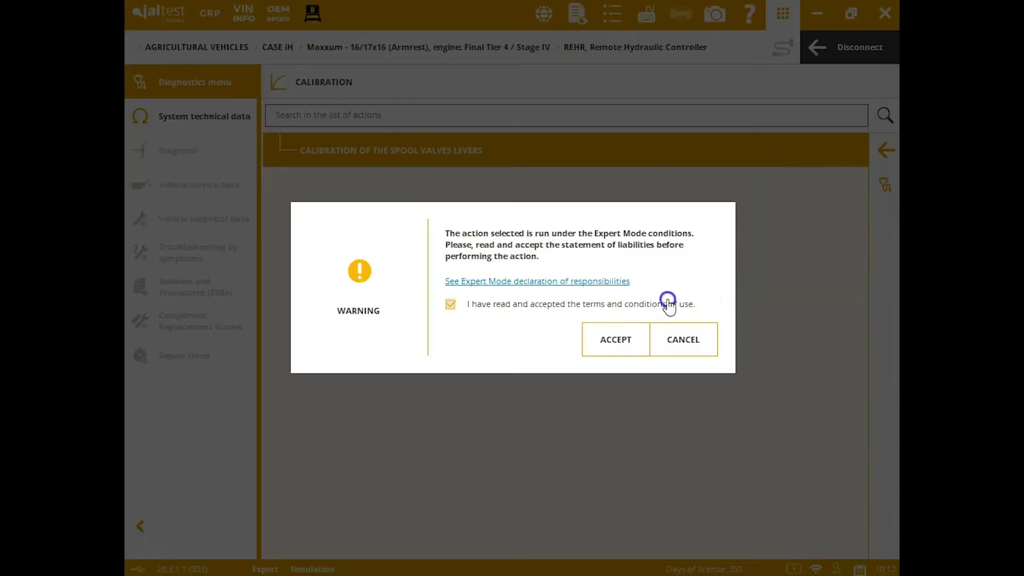
pyautogui.click(627, 335)
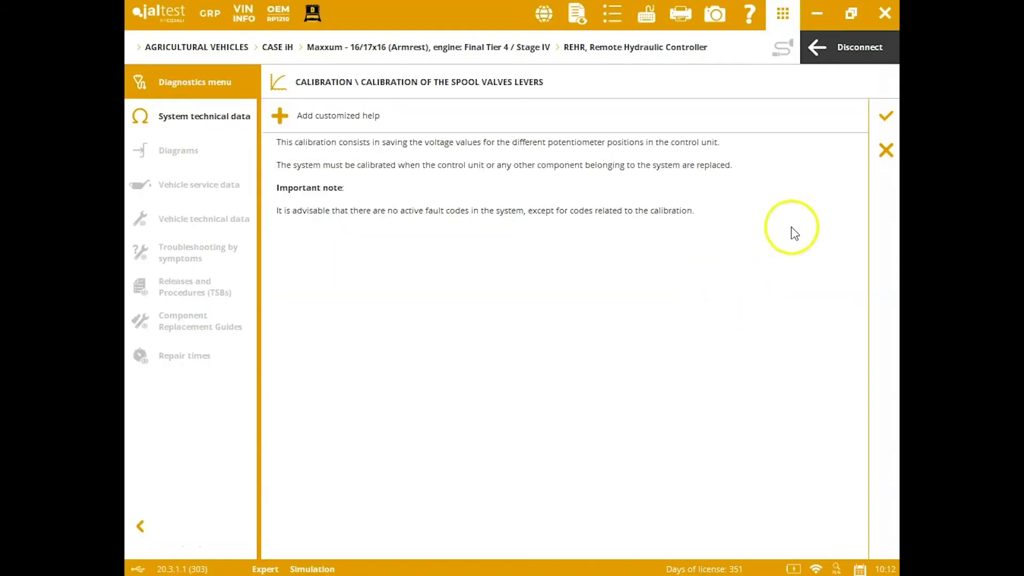
pyautogui.click(886, 116)
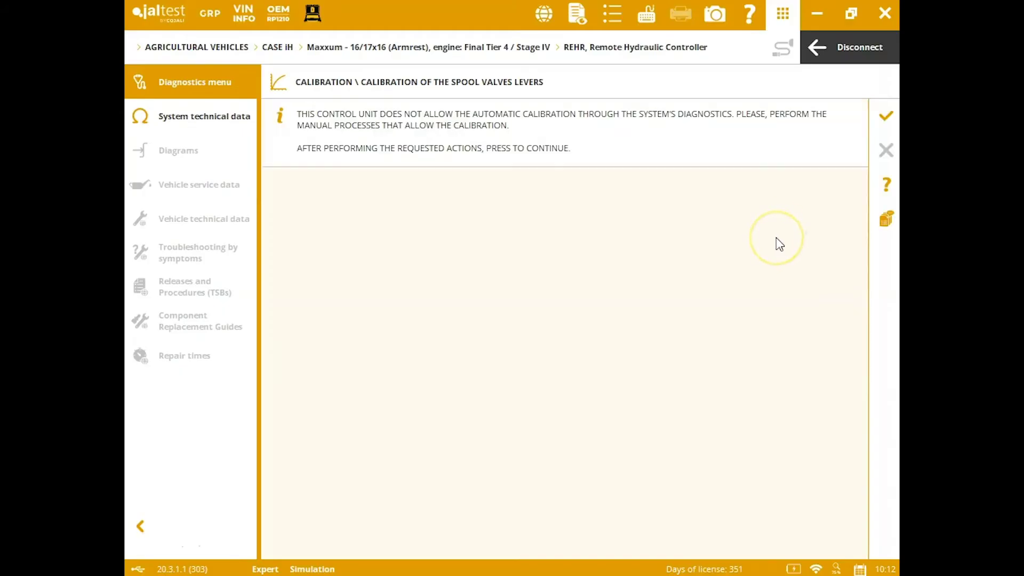
# Step: Read through the manual-calibration technical release, including the calibration faults section
pyautogui.click(893, 122)
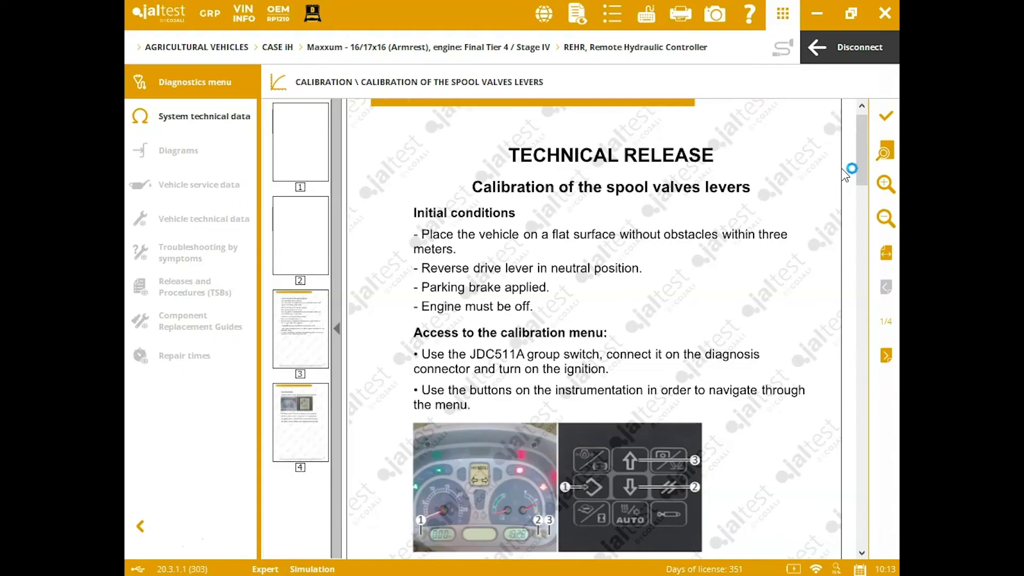
pyautogui.moveTo(863, 153); pyautogui.dragTo(869, 389)
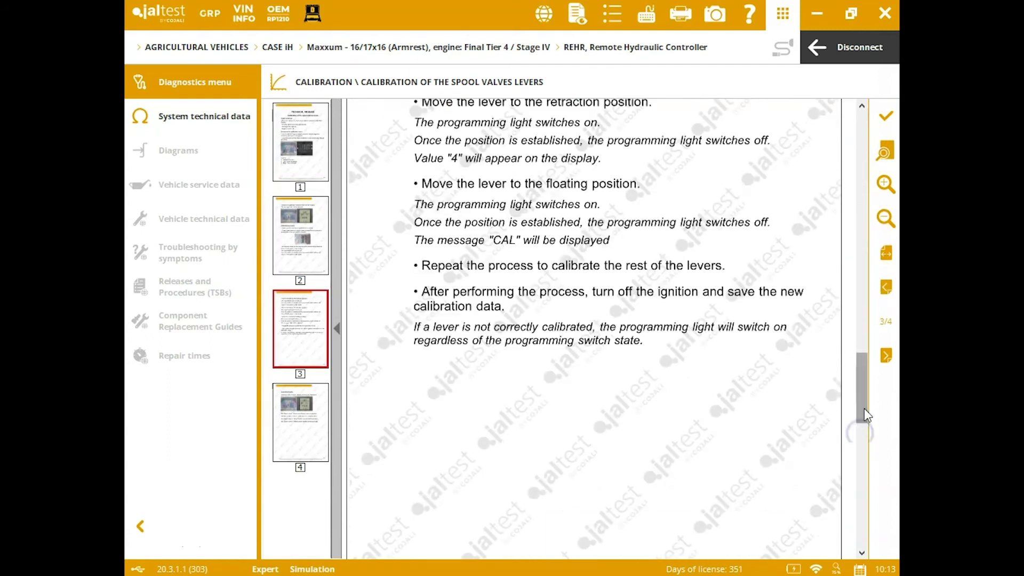
pyautogui.click(863, 464)
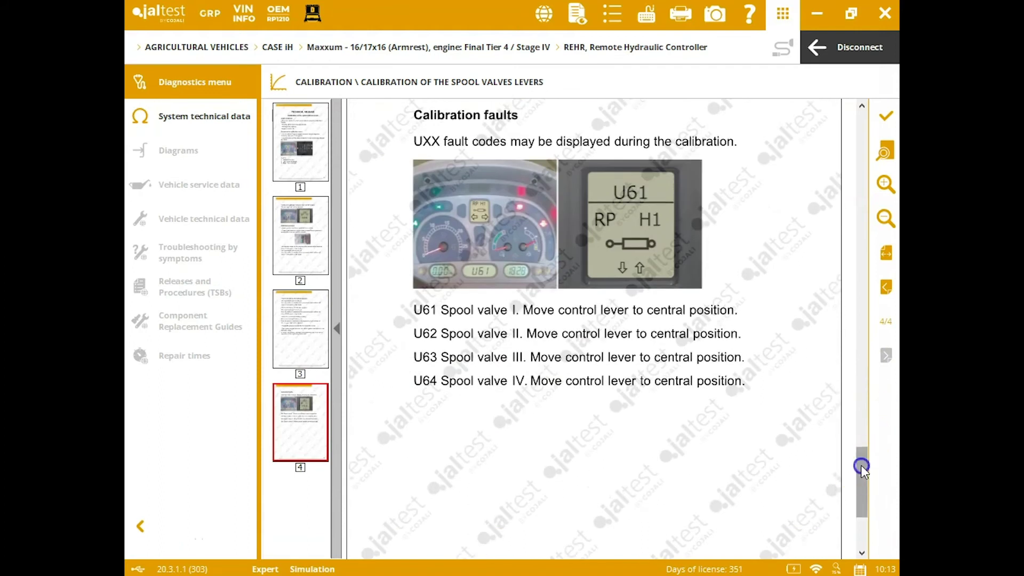
pyautogui.moveTo(862, 467); pyautogui.dragTo(866, 173)
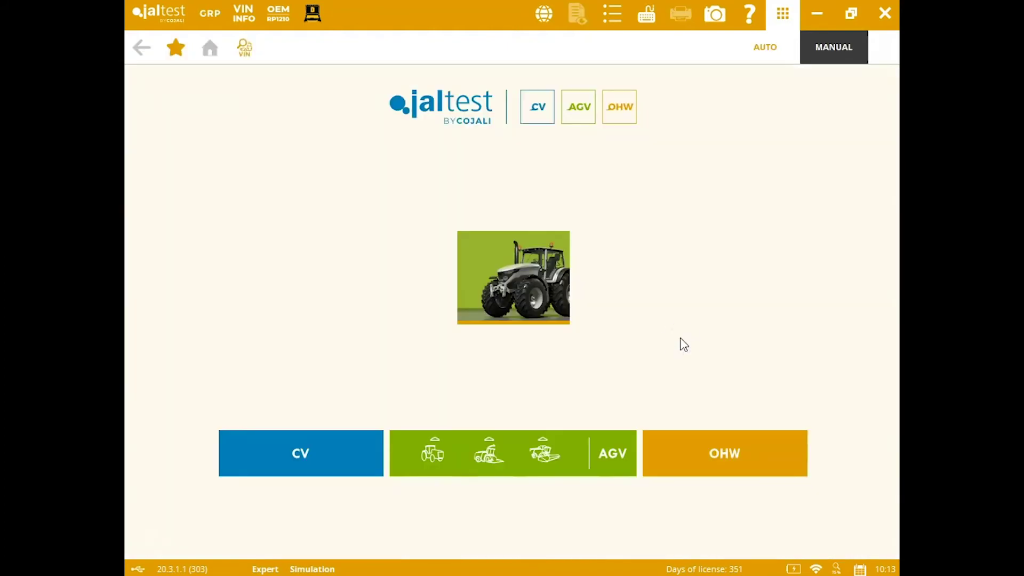
# Step: Open off-highway diagnostics, run the Caterpillar machine system scan, and connect to the C-7.1 Engine Control Module
pyautogui.click(688, 450)
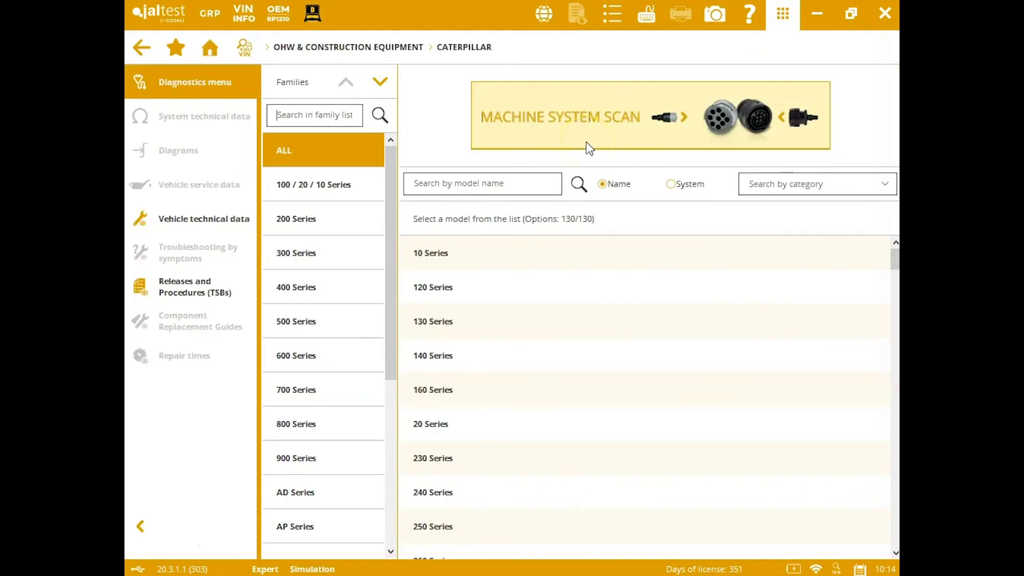
pyautogui.click(615, 198)
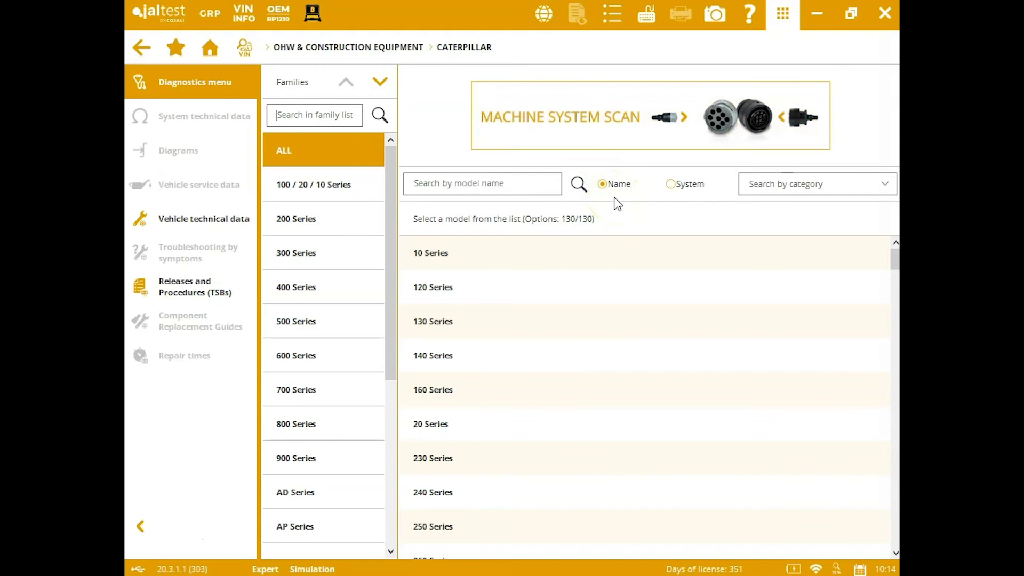
pyautogui.click(649, 220)
pyautogui.click(706, 143)
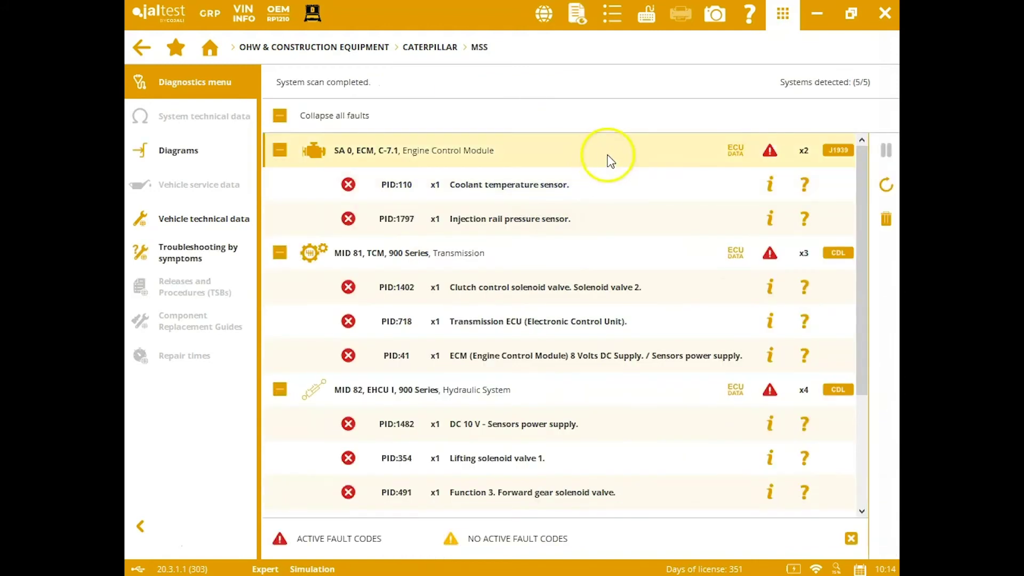
pyautogui.click(608, 156)
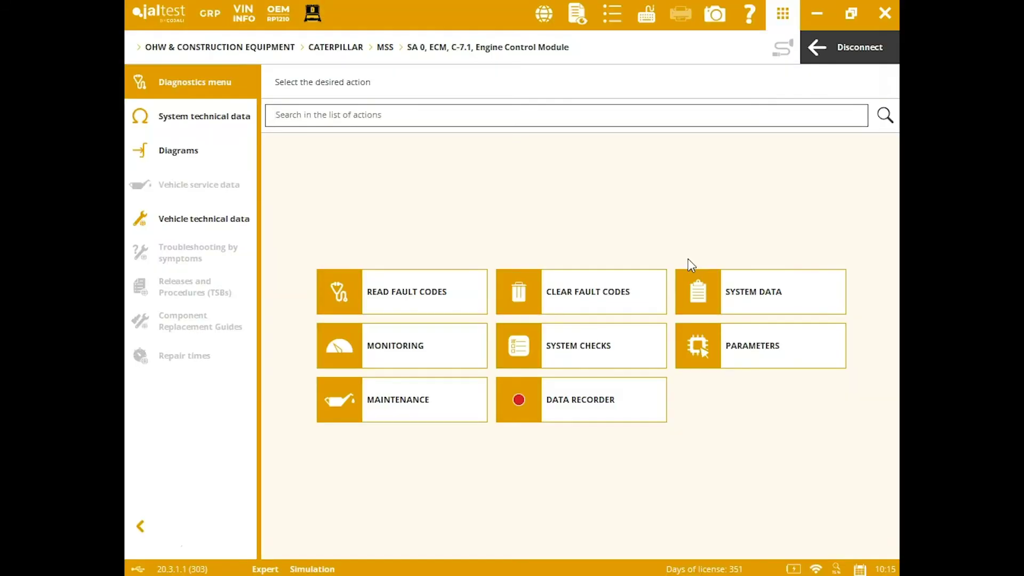
pyautogui.click(653, 258)
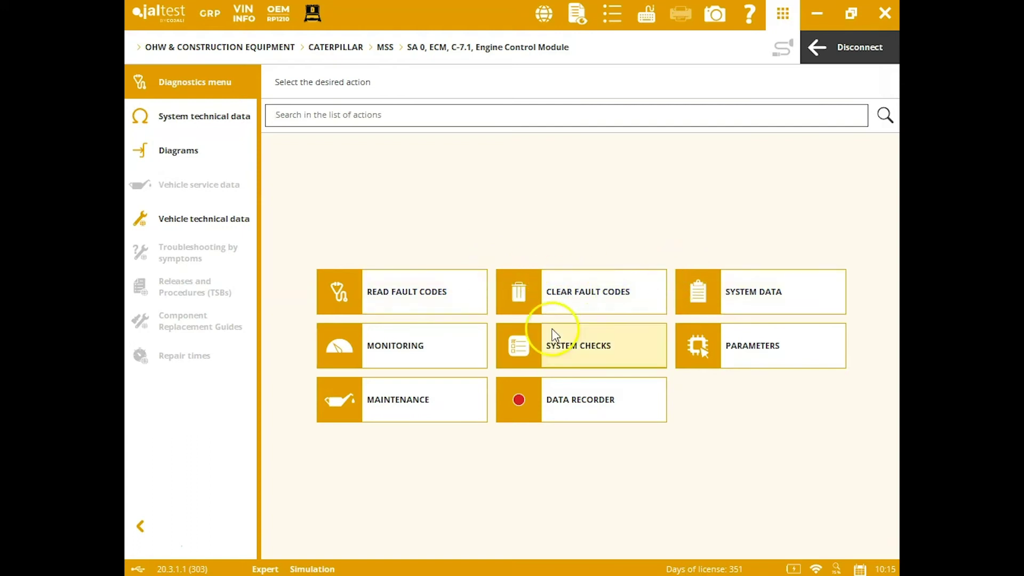
# Step: Browse the engine's System Checks, Parameters (Injectors group) and Maintenance actions
pyautogui.click(566, 344)
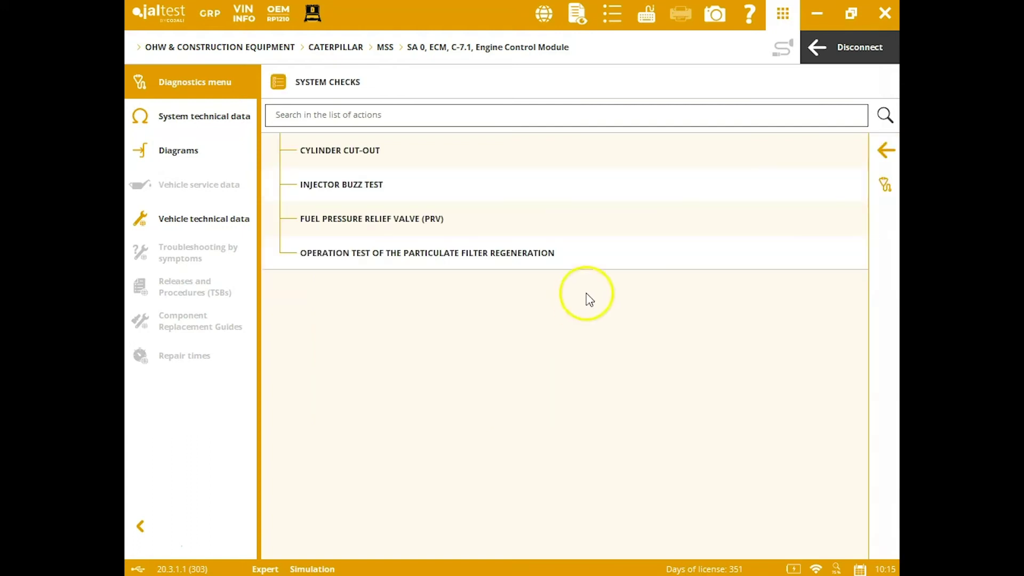
pyautogui.click(886, 150)
pyautogui.click(731, 334)
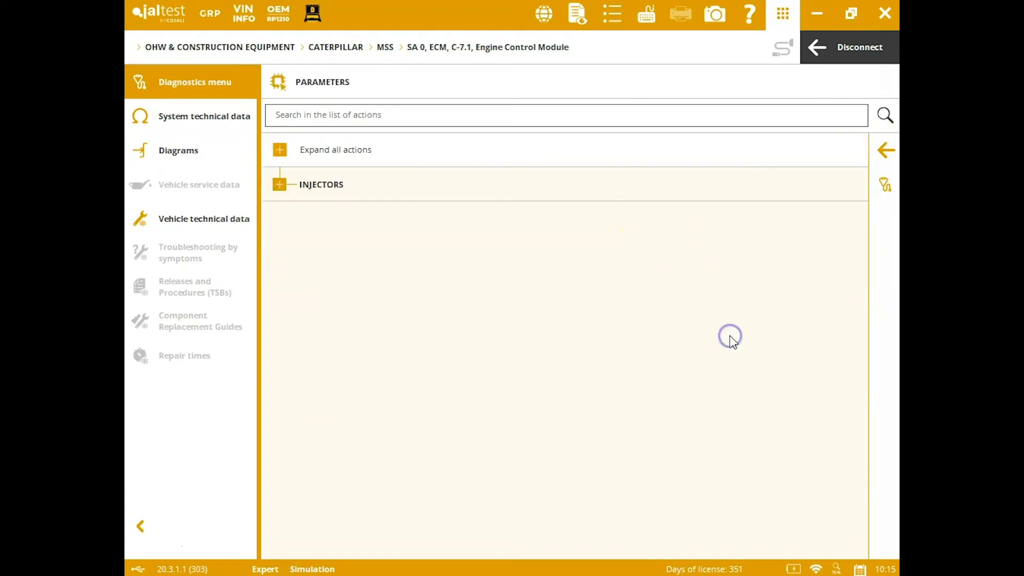
pyautogui.click(280, 184)
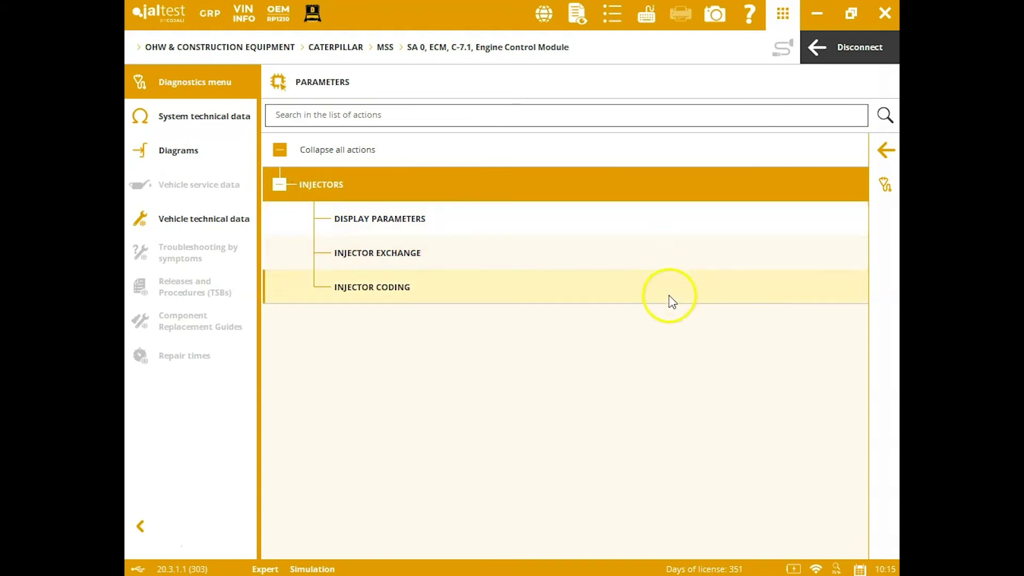
pyautogui.click(885, 150)
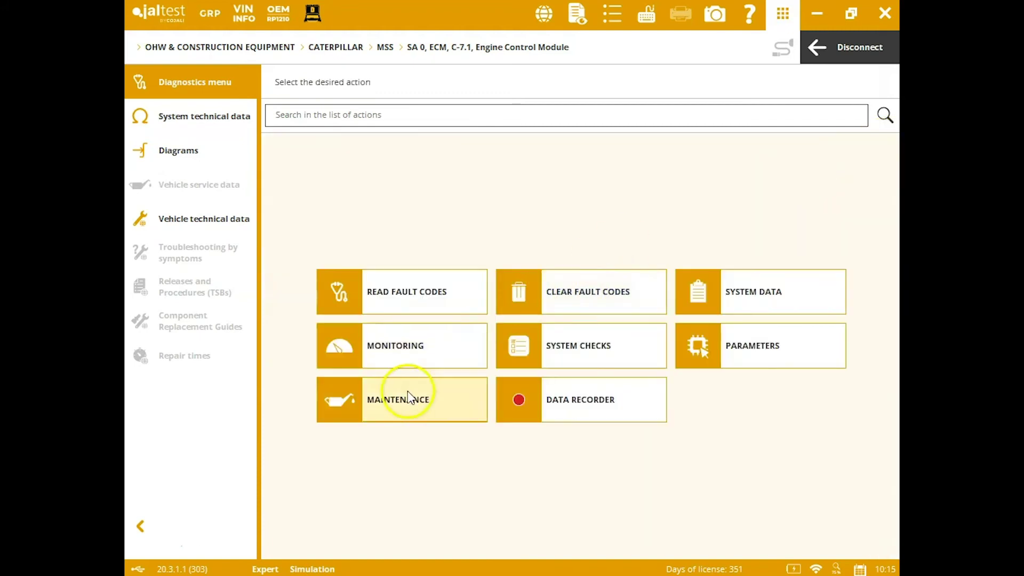
pyautogui.click(408, 395)
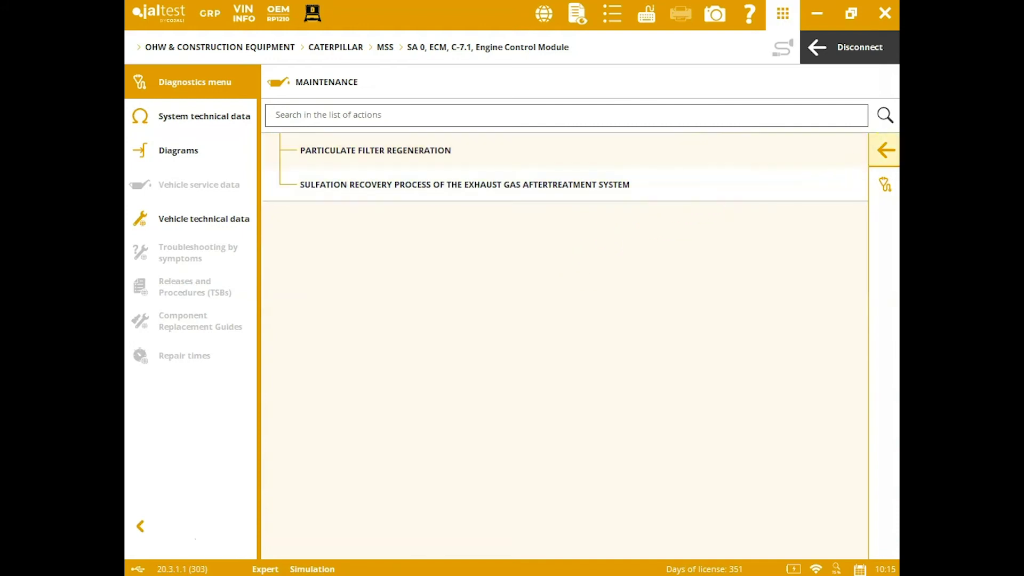
pyautogui.click(880, 160)
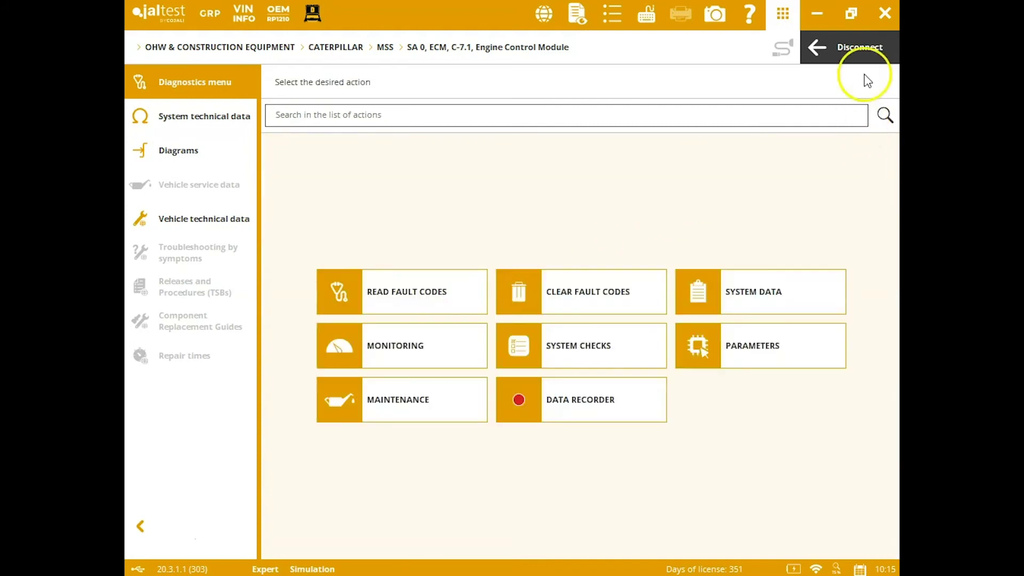
# Step: Disconnect from the Engine Control Module and connect to the MID 82 Hydraulic System
pyautogui.click(860, 58)
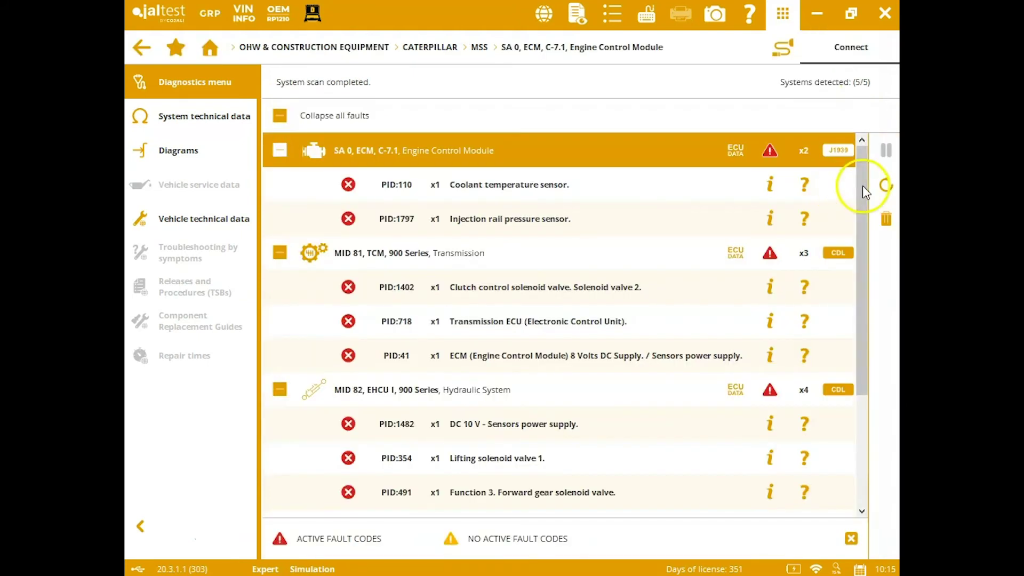
pyautogui.moveTo(863, 185); pyautogui.dragTo(863, 279)
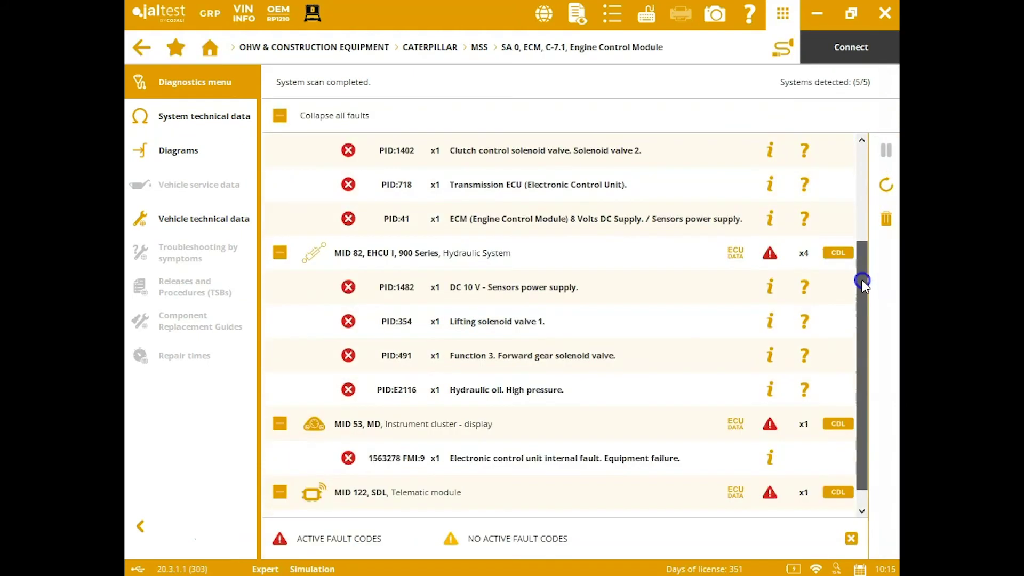
pyautogui.click(647, 256)
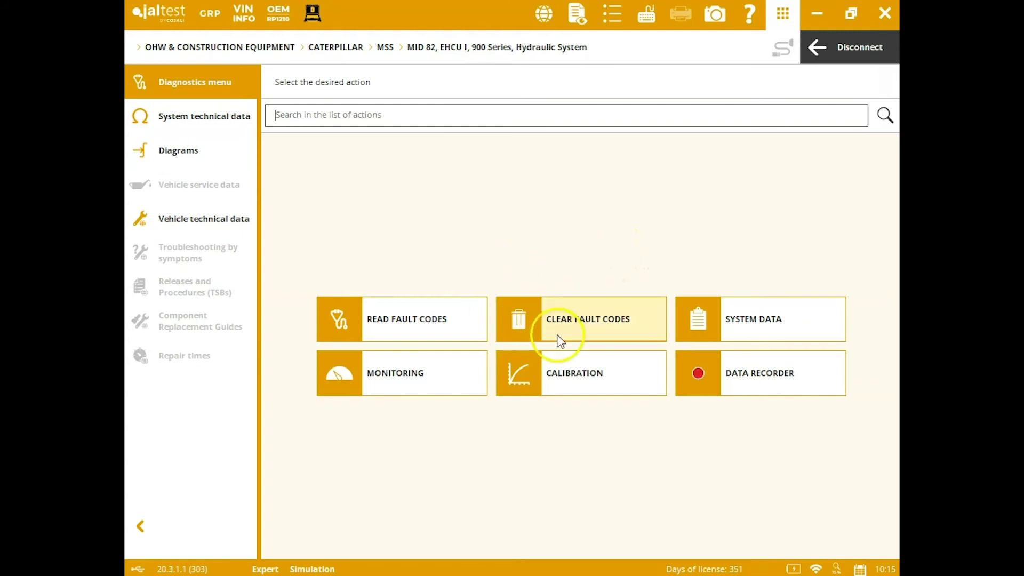
# Step: Expand all calibration actions and start the Raising Valve calibration
pyautogui.click(577, 378)
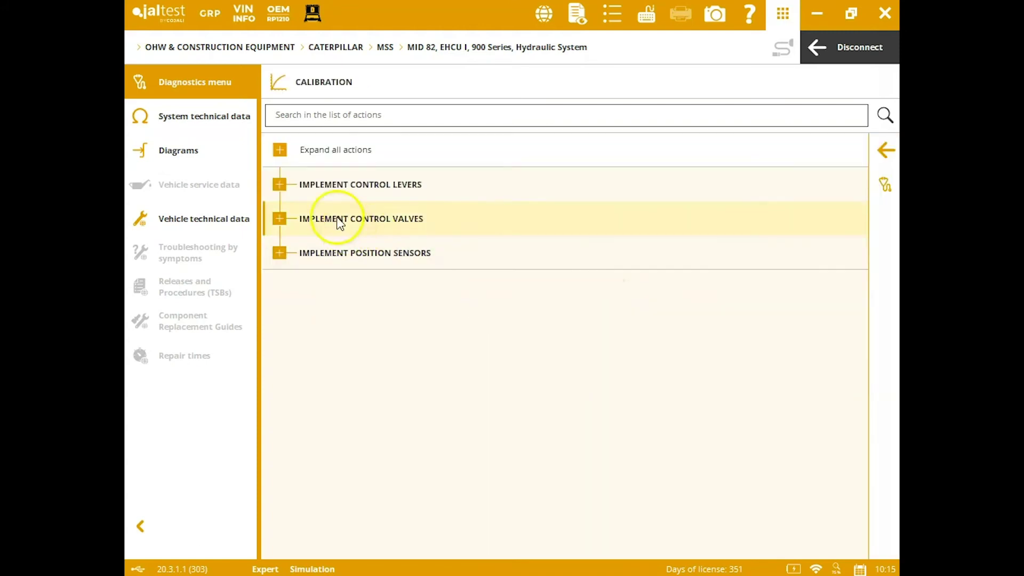
pyautogui.click(281, 152)
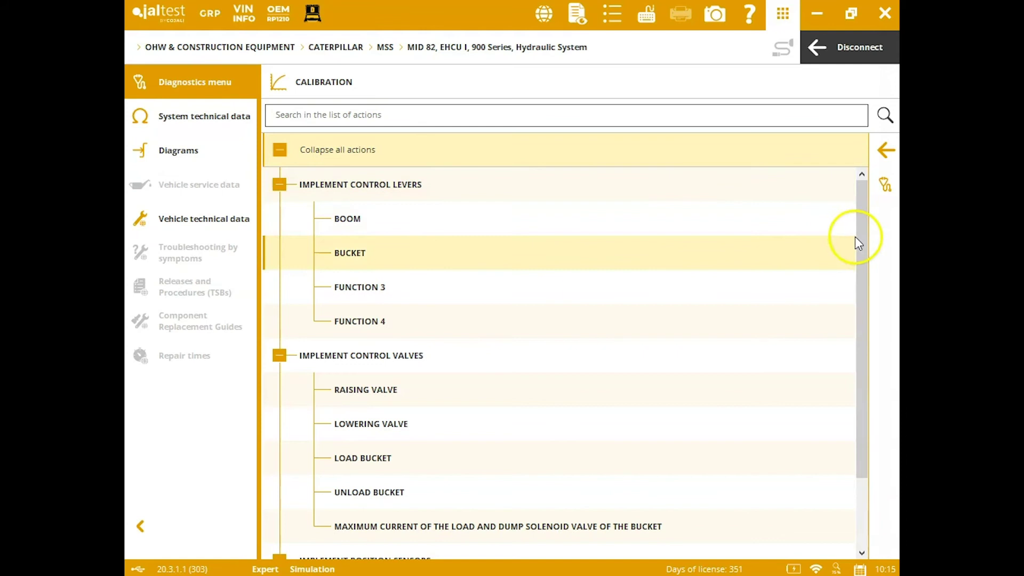
pyautogui.moveTo(858, 234); pyautogui.dragTo(870, 334)
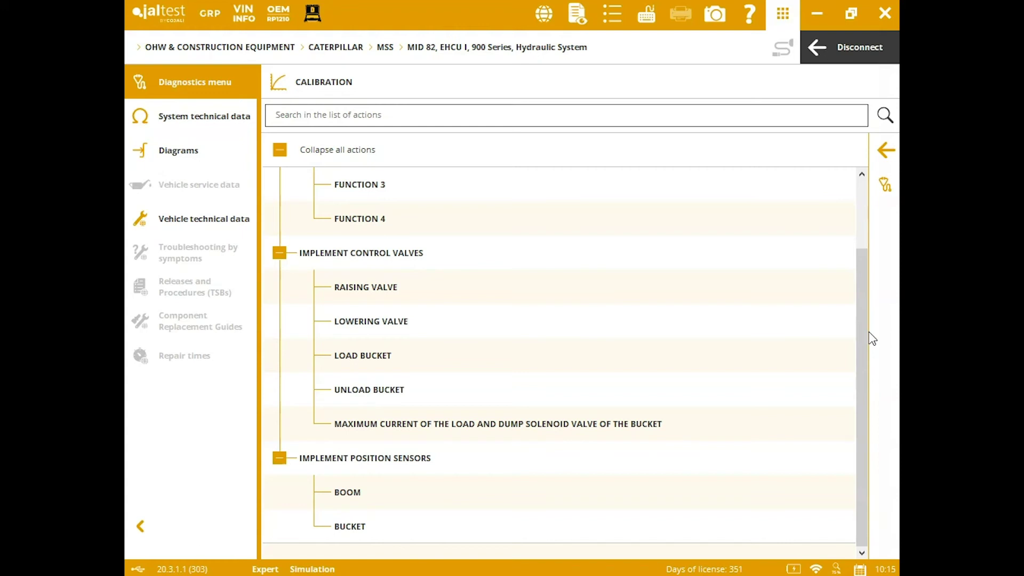
pyautogui.click(756, 275)
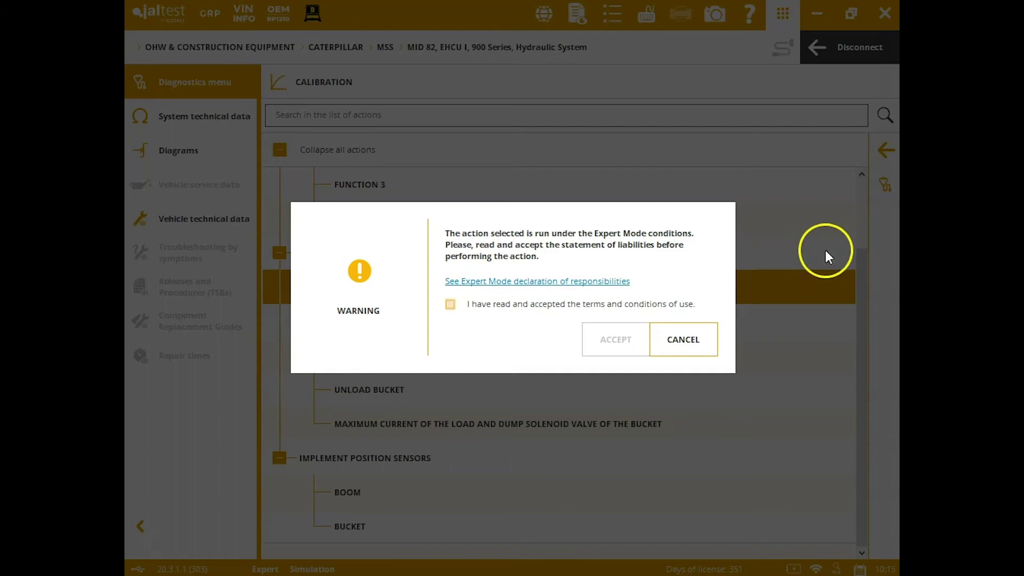
# Step: Accept Expert Mode and step through the Raising Valve calibration, including boom lift and bucket tilt steps, until it succeeds
pyautogui.click(646, 305)
pyautogui.click(628, 341)
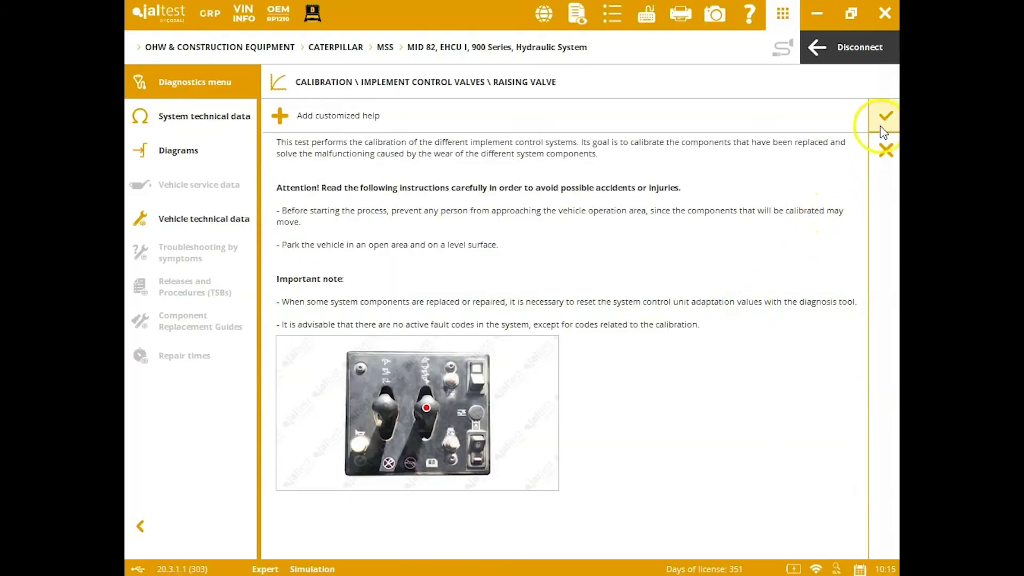
pyautogui.click(885, 117)
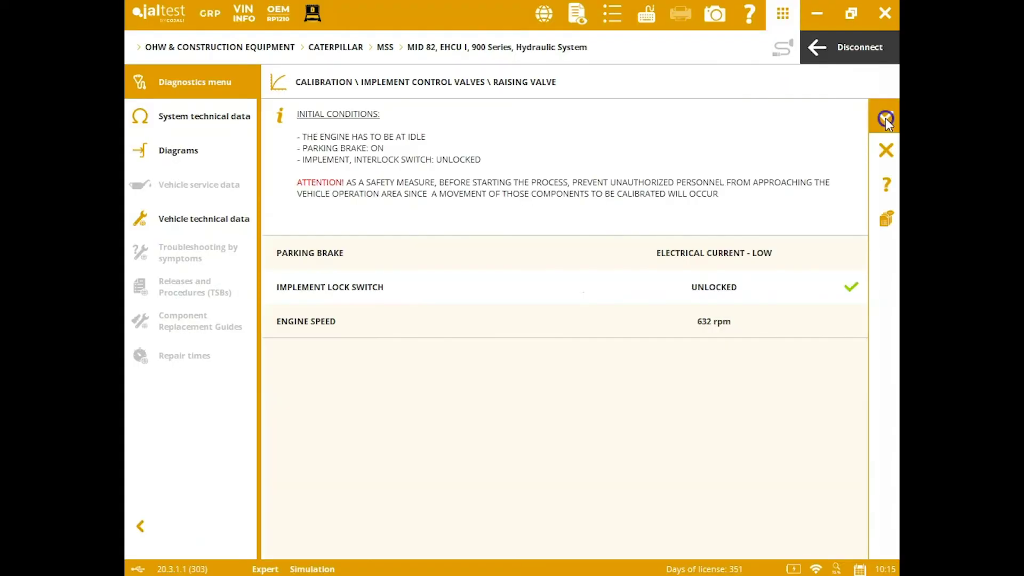
pyautogui.click(885, 117)
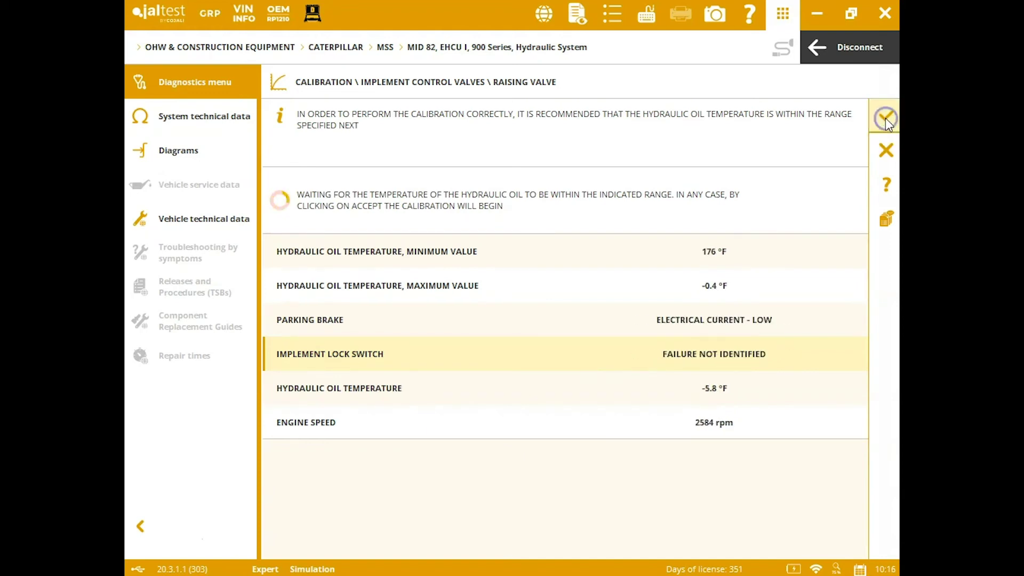
pyautogui.click(885, 117)
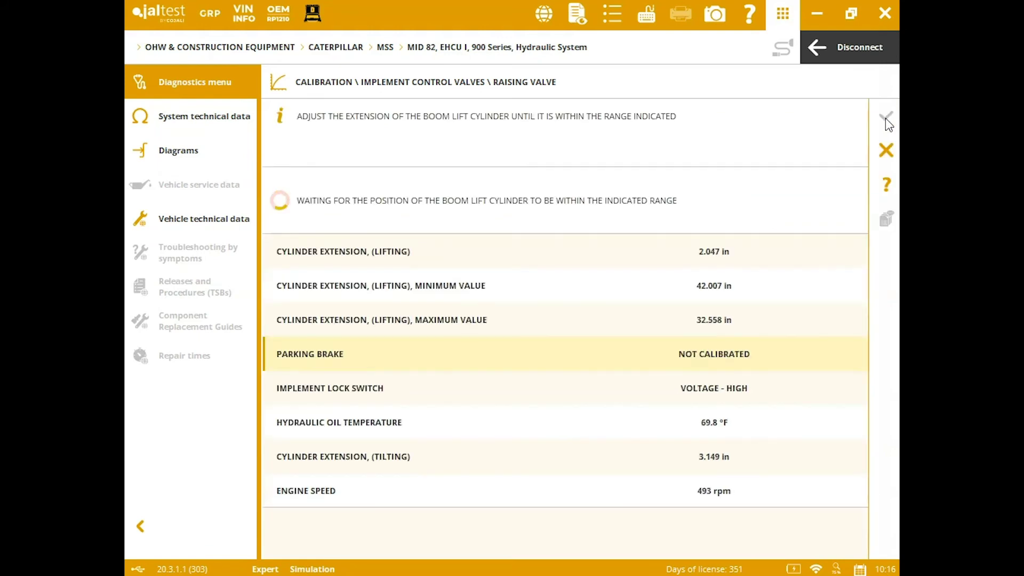
pyautogui.click(885, 119)
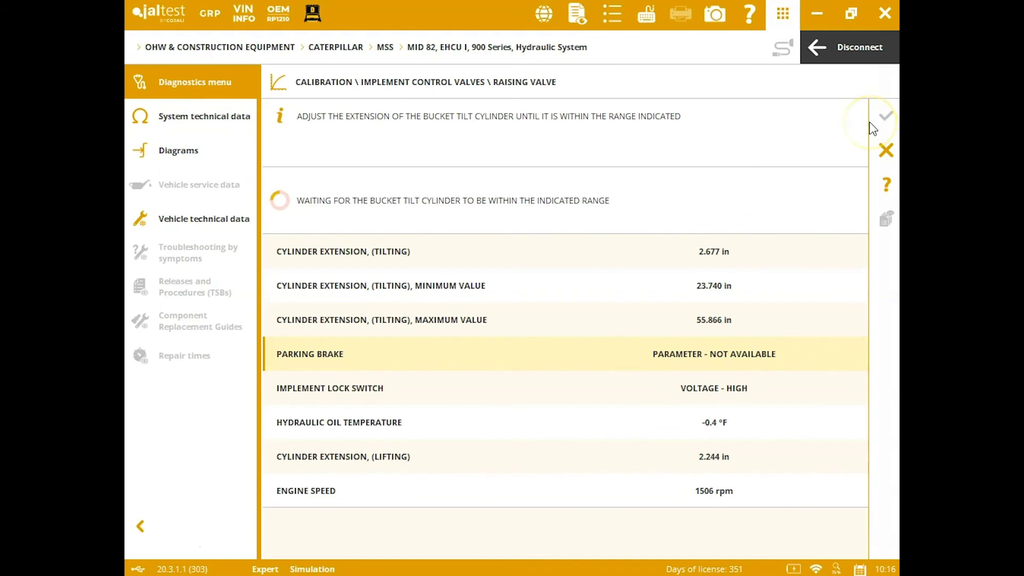
pyautogui.click(884, 118)
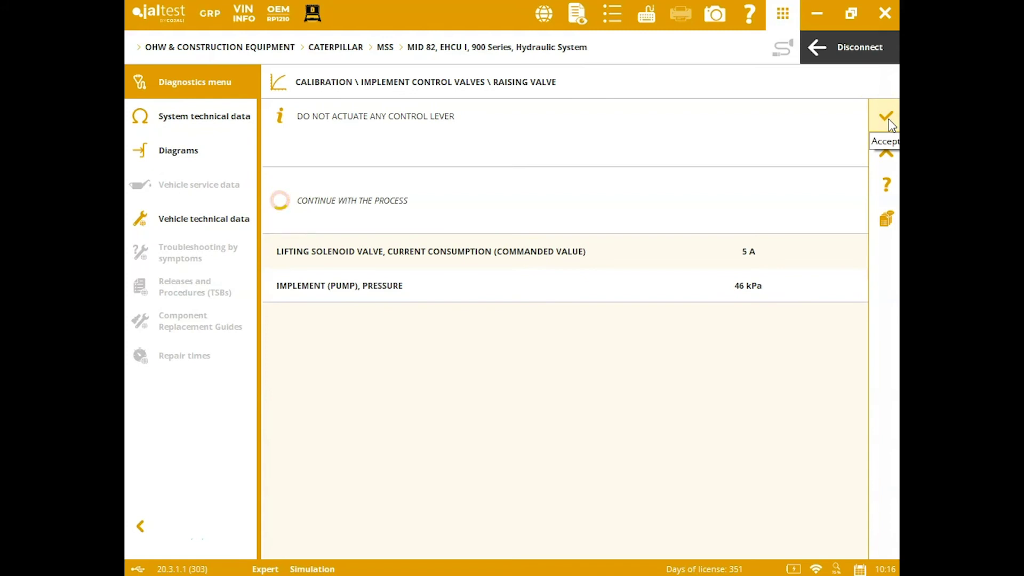
pyautogui.click(890, 124)
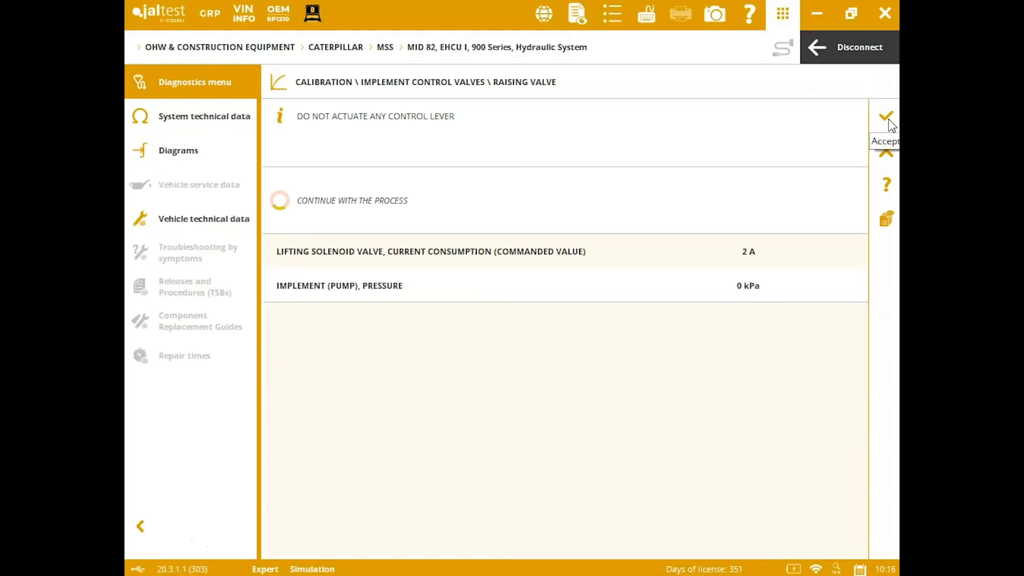
pyautogui.click(887, 117)
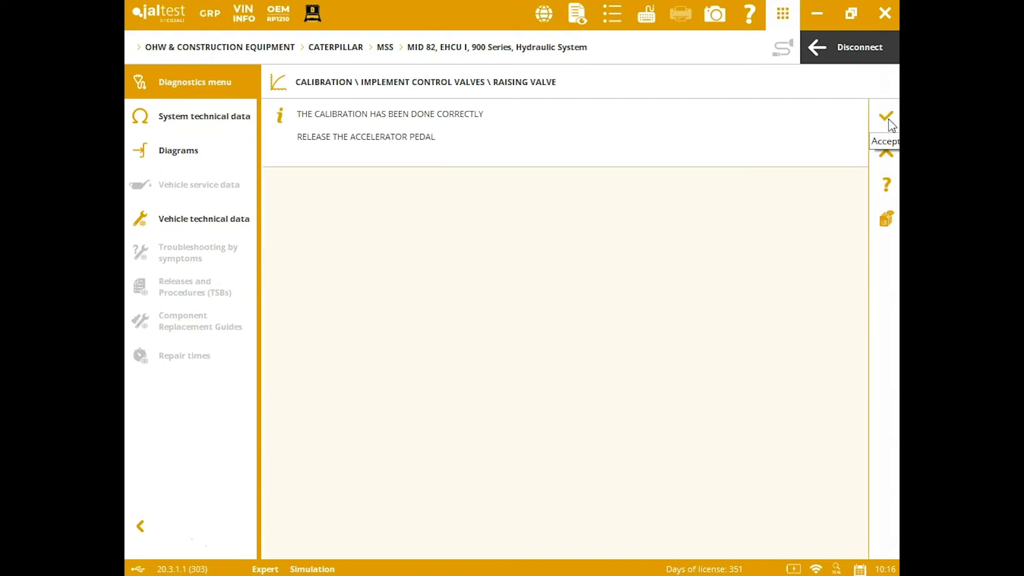
pyautogui.click(889, 121)
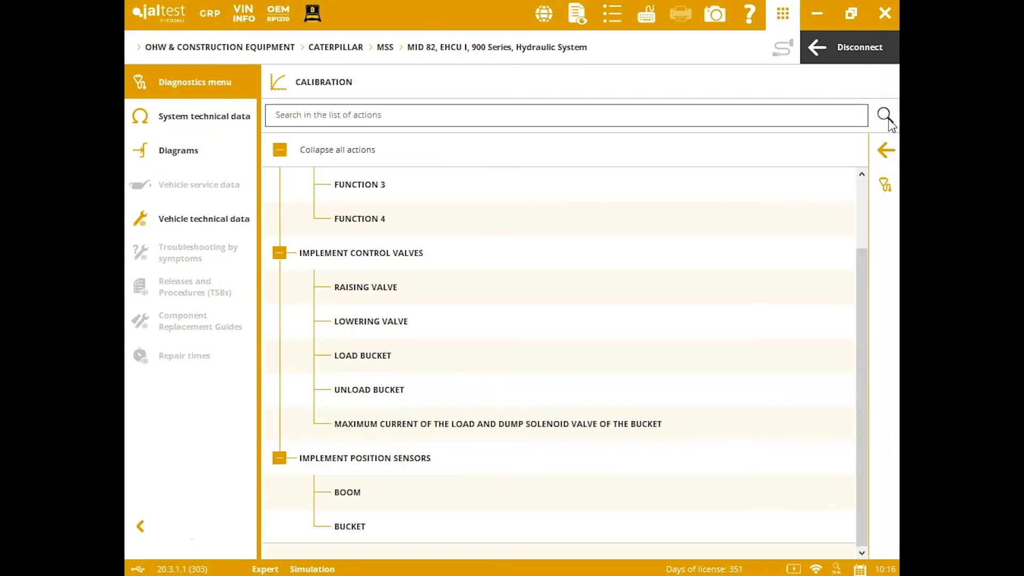
# Step: Leave the Caterpillar calibration list and return to the brand list without saving the report
pyautogui.click(879, 160)
pyautogui.click(877, 161)
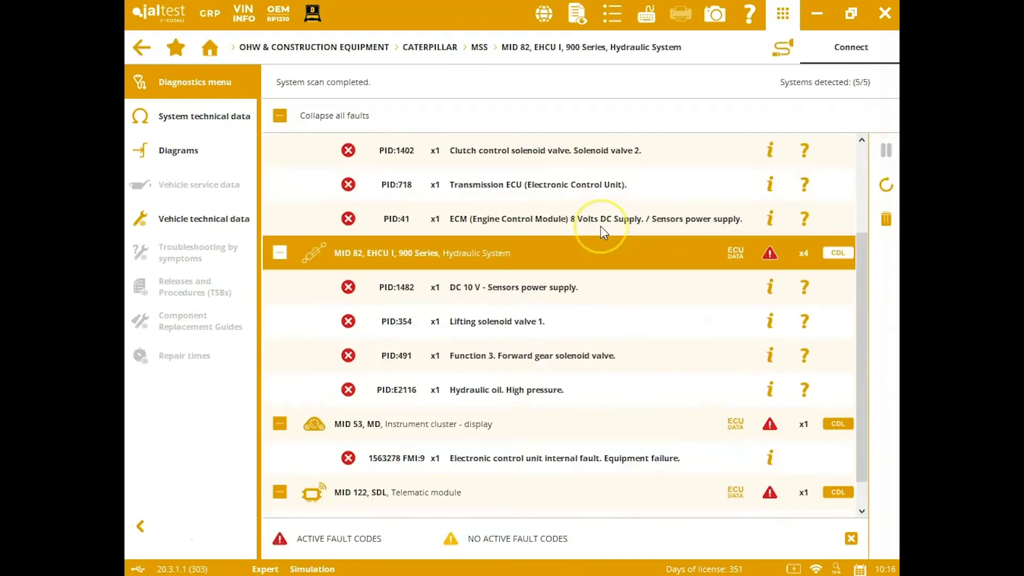
pyautogui.click(437, 73)
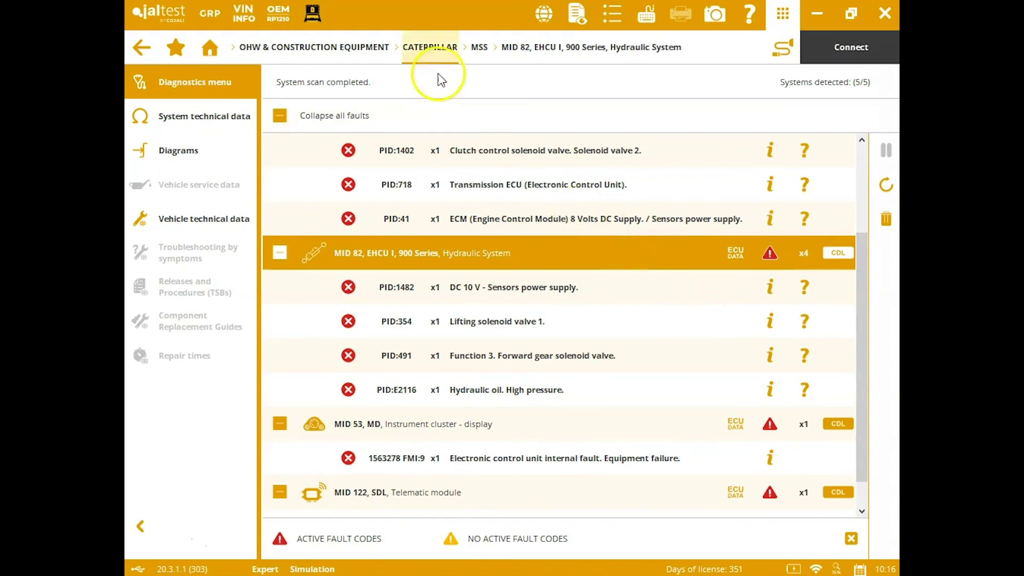
pyautogui.click(349, 45)
pyautogui.click(673, 344)
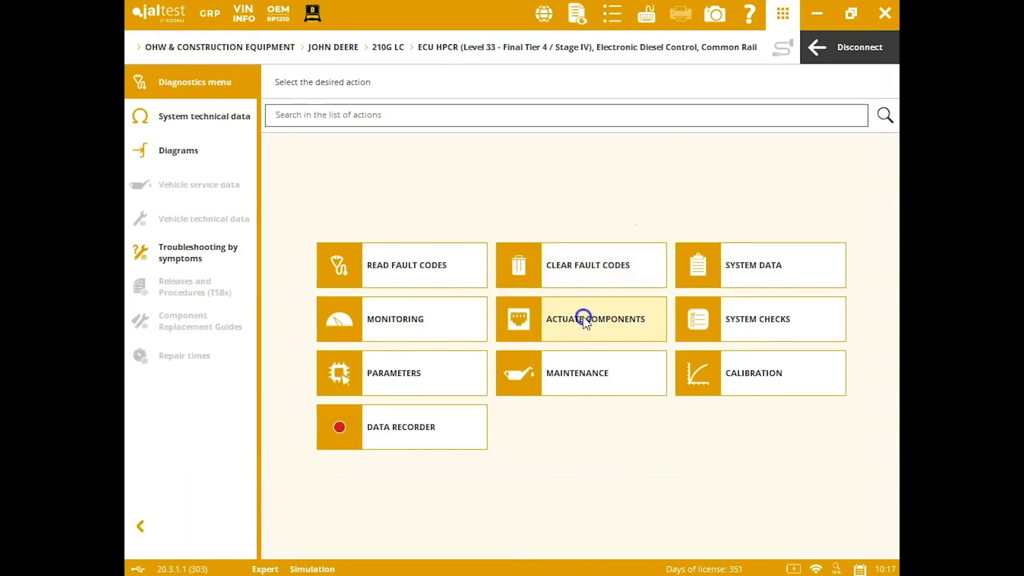
# Step: Review the John Deere 210G LC ECU's Actuate Components, System Checks and Parameters lists
pyautogui.click(583, 318)
pyautogui.click(885, 150)
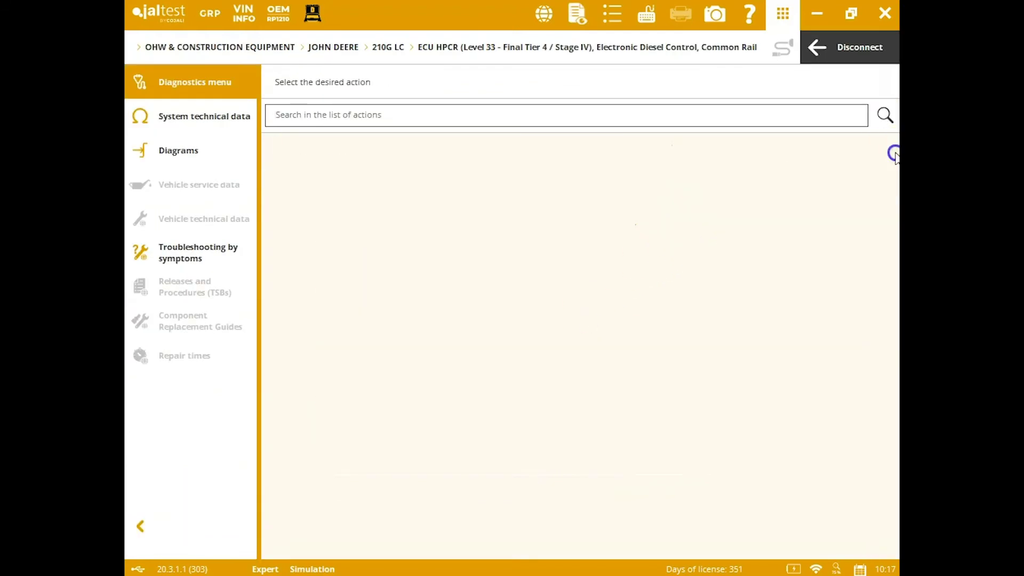
pyautogui.click(737, 313)
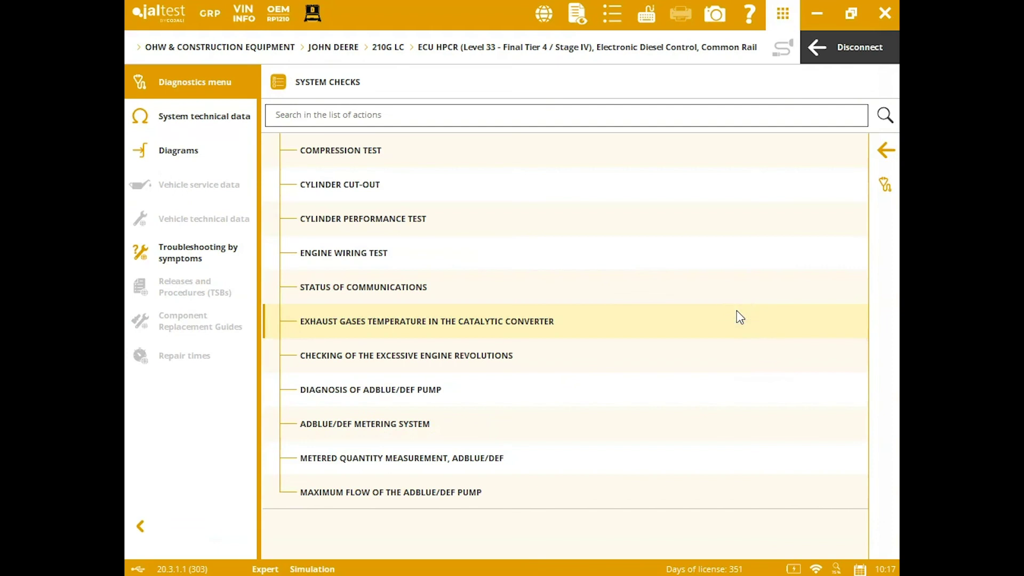
pyautogui.click(885, 155)
pyautogui.click(466, 374)
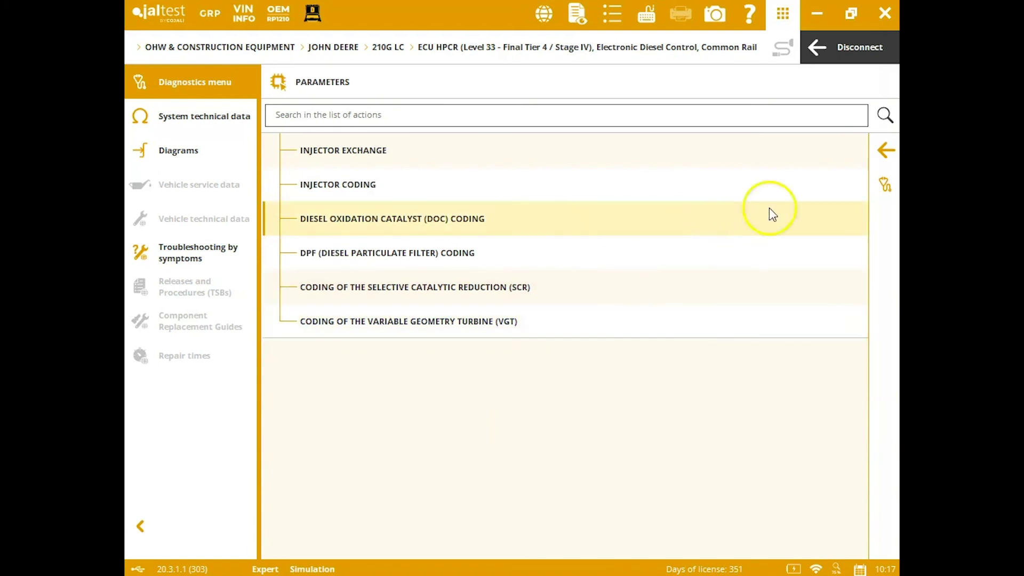
pyautogui.click(885, 152)
# Step: Review its Maintenance list, expanding Diesel Particulate Filter, and its Calibration list
pyautogui.click(572, 373)
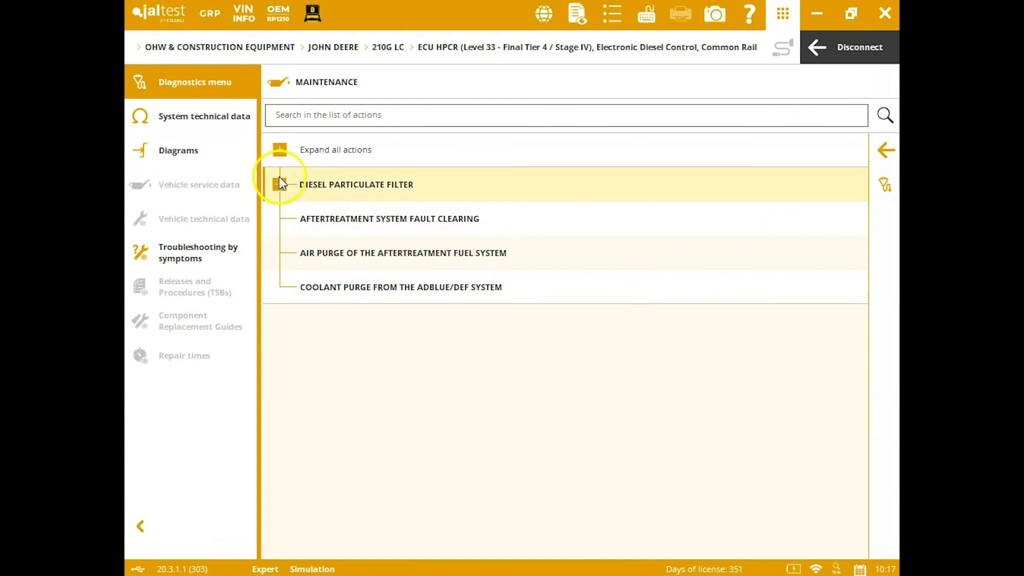
pyautogui.click(280, 181)
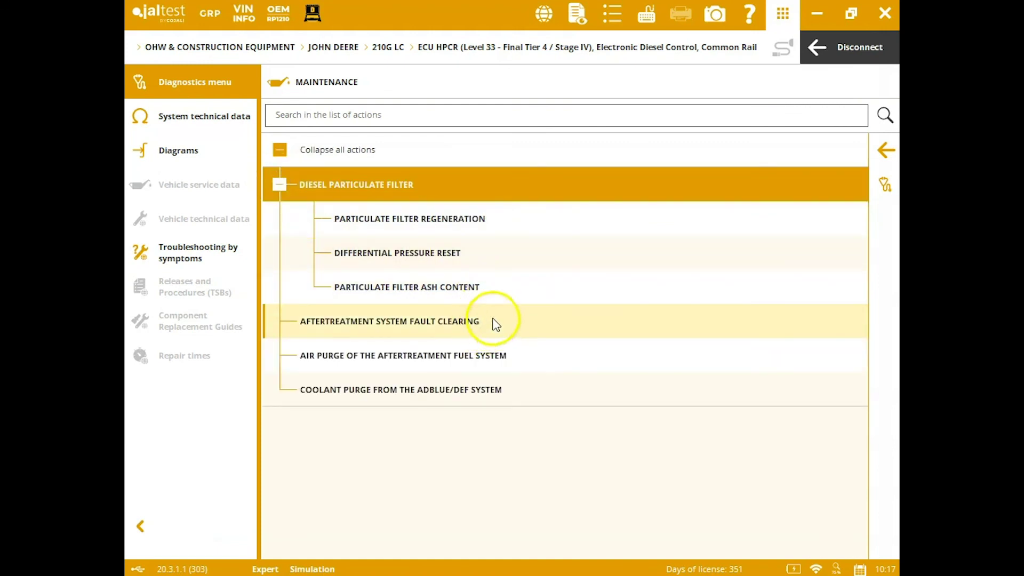
pyautogui.click(885, 155)
pyautogui.click(757, 367)
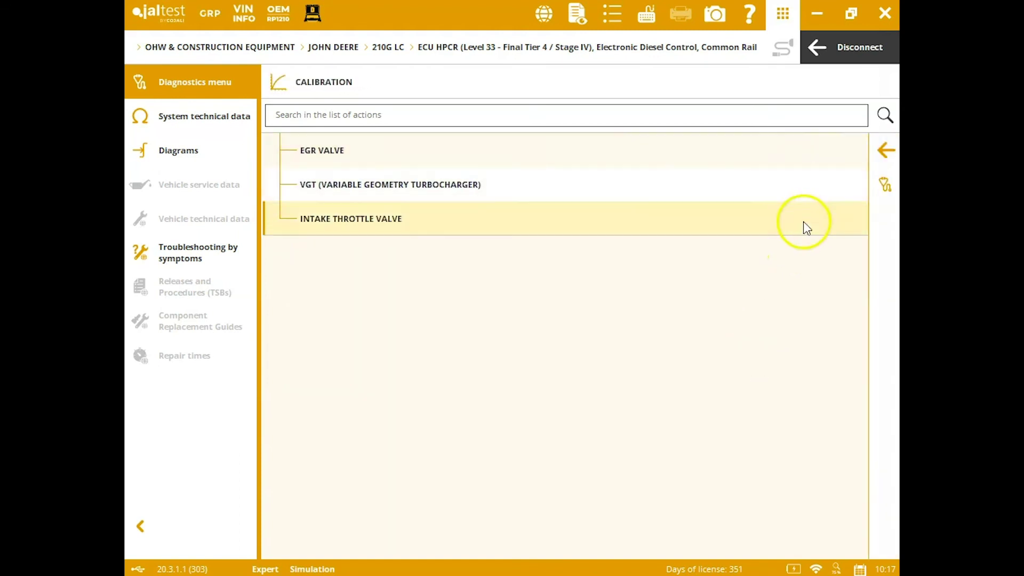
pyautogui.click(891, 145)
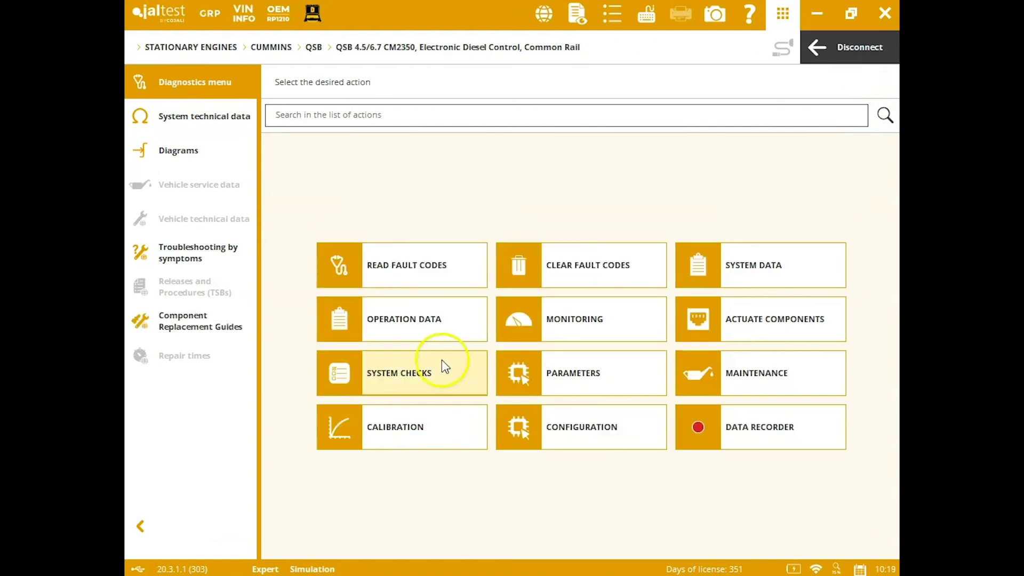
# Step: Review the Cummins QSB System Checks, Parameters and Maintenance lists with all groups expanded
pyautogui.click(432, 364)
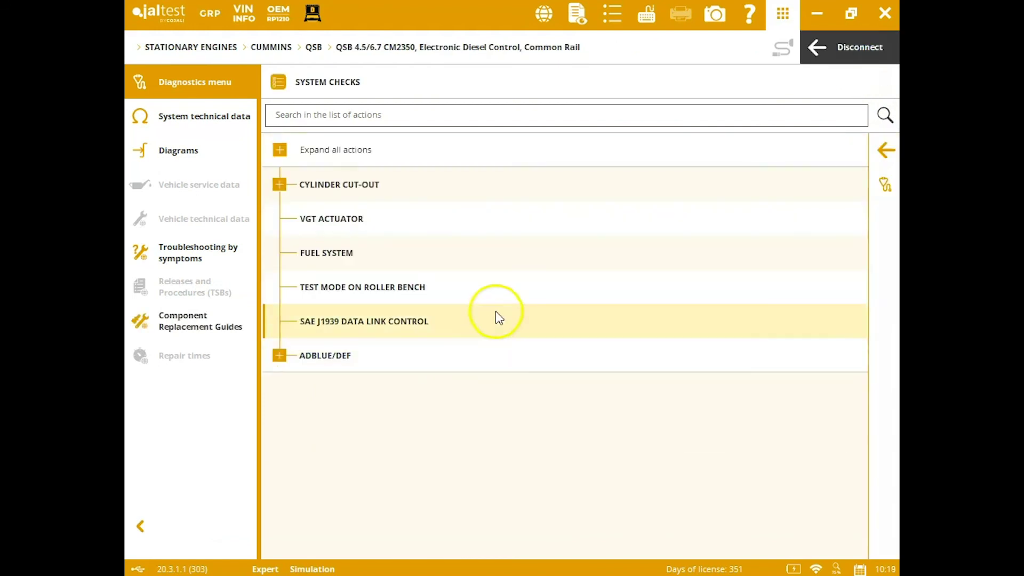
pyautogui.click(283, 150)
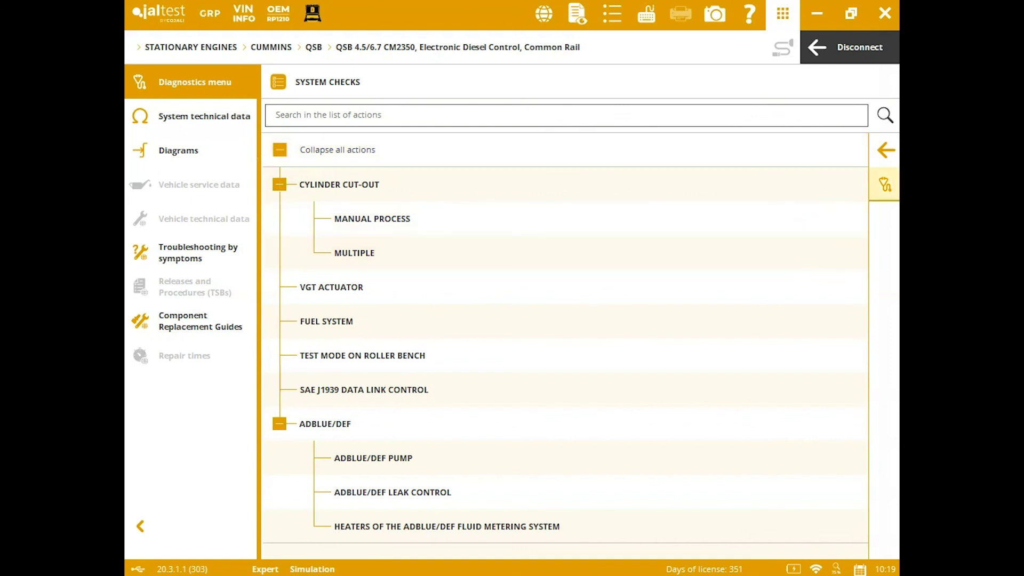
pyautogui.click(887, 153)
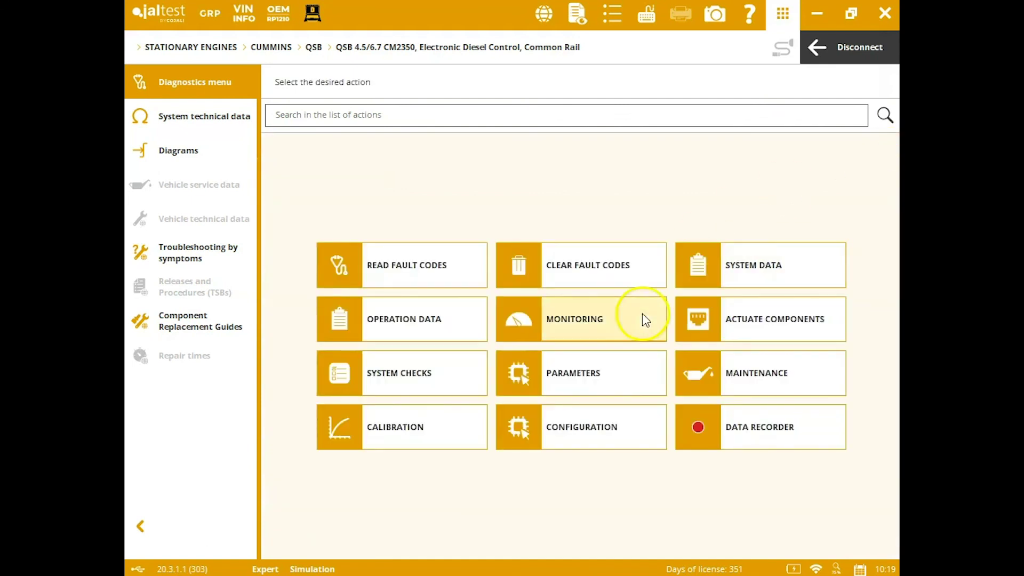
pyautogui.click(586, 387)
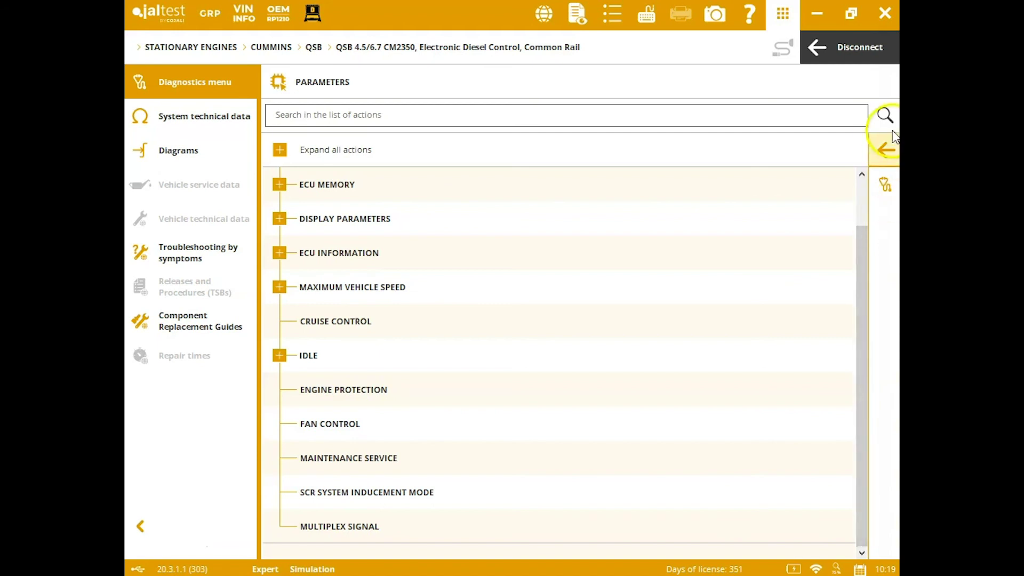
pyautogui.click(882, 144)
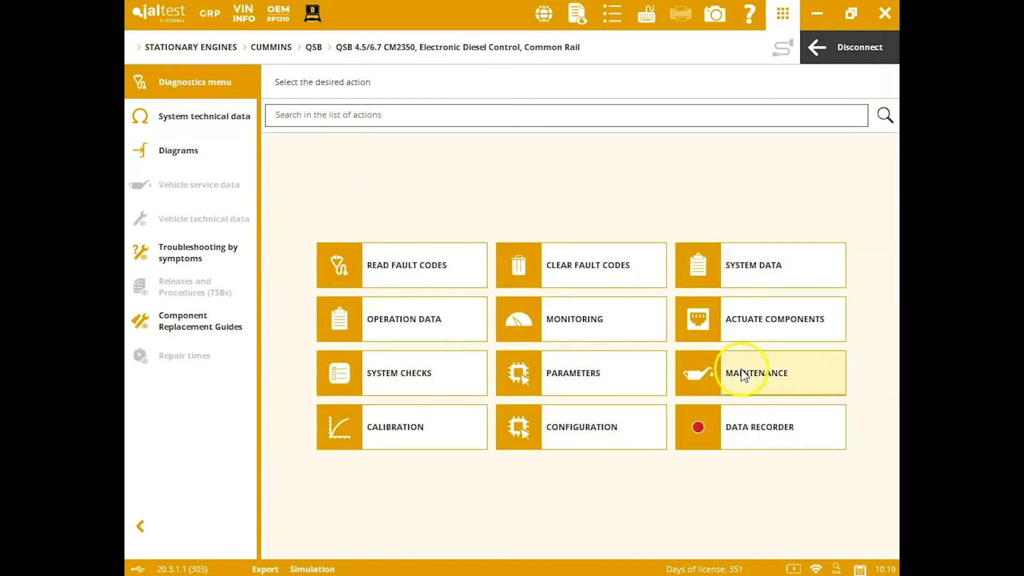
pyautogui.click(755, 369)
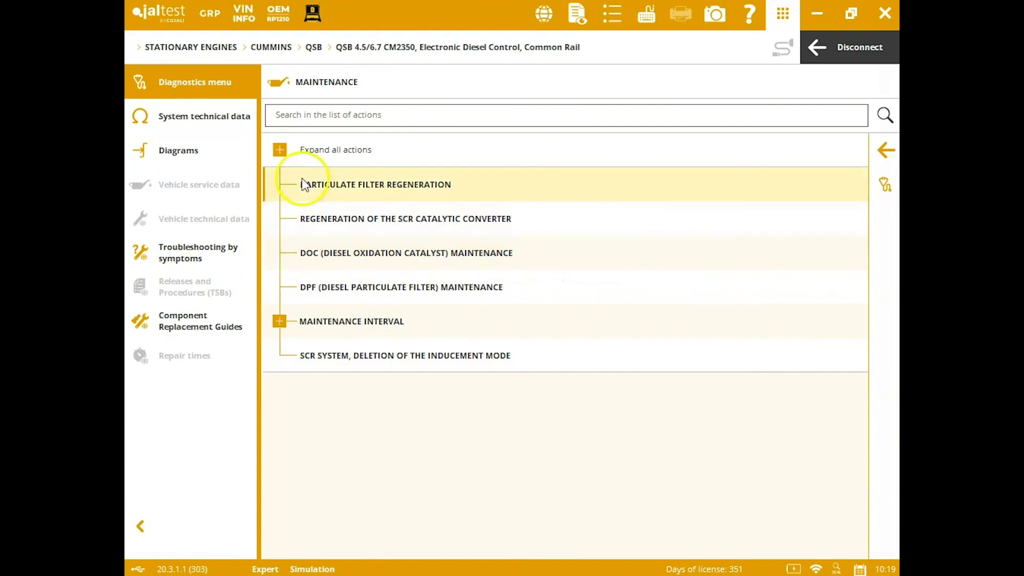
pyautogui.click(282, 153)
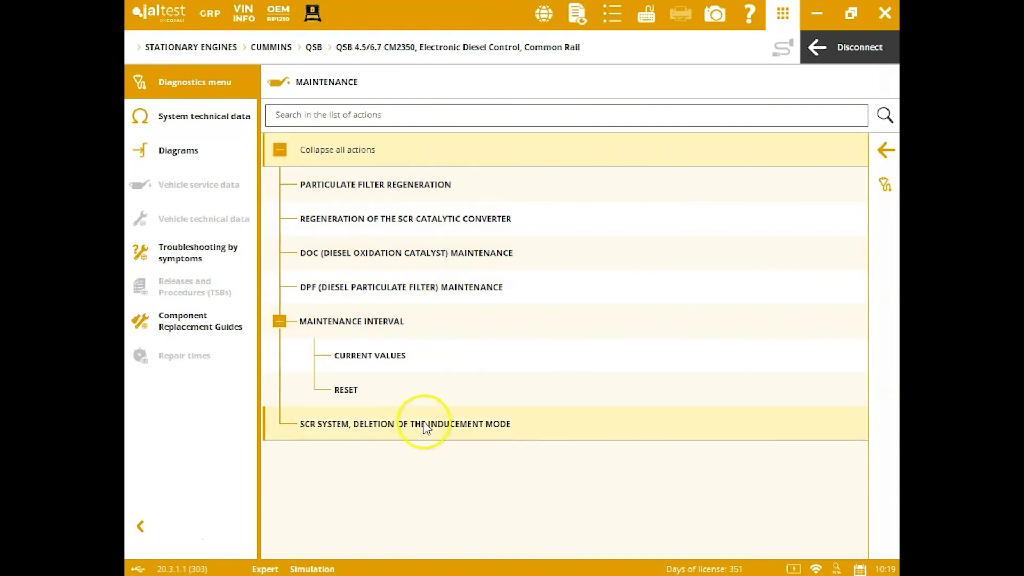
pyautogui.click(885, 152)
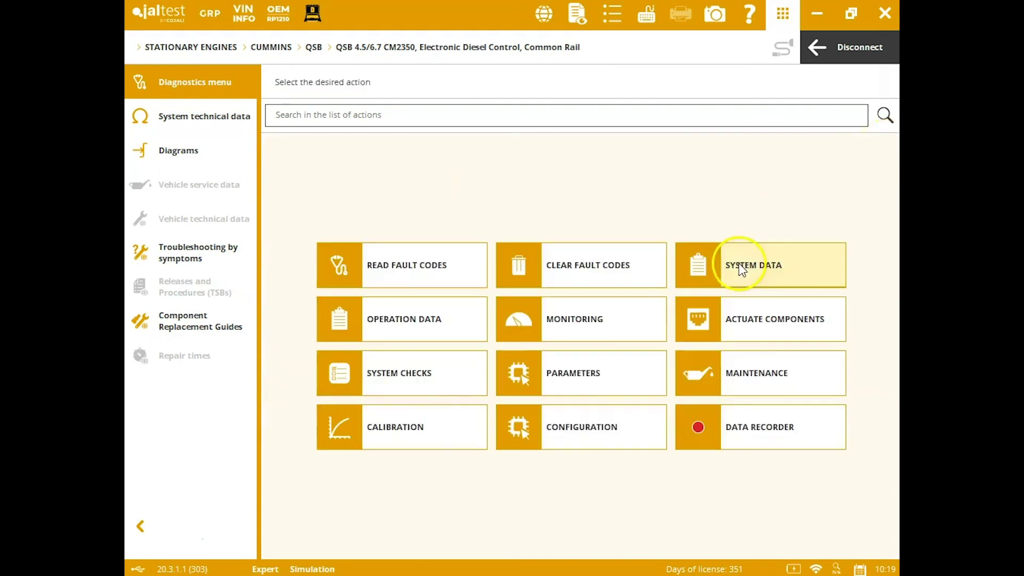
# Step: Expand the VGT calibration and Passwords Management configuration groups, then disconnect from the Cummins ECU
pyautogui.click(440, 433)
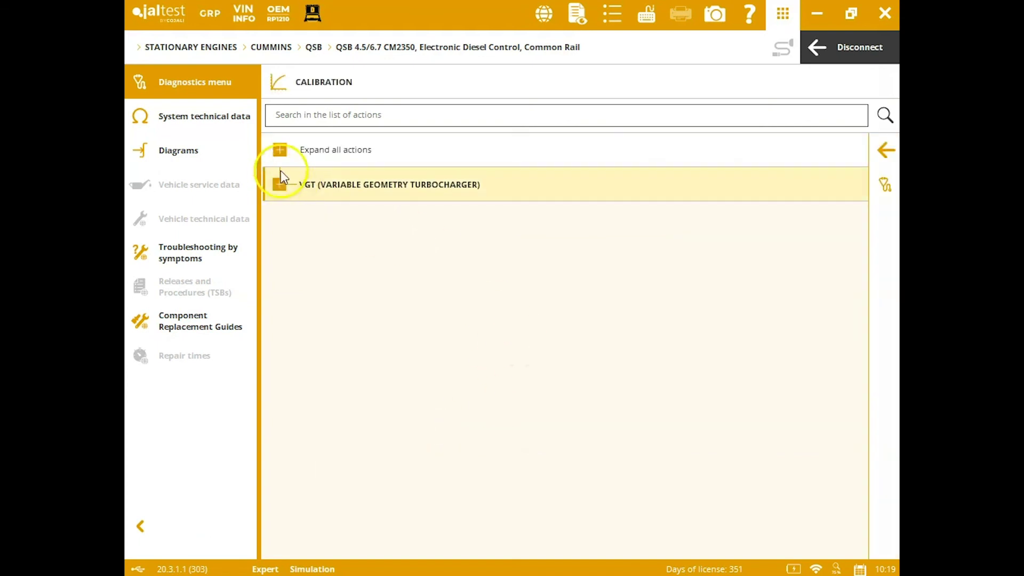
pyautogui.click(281, 154)
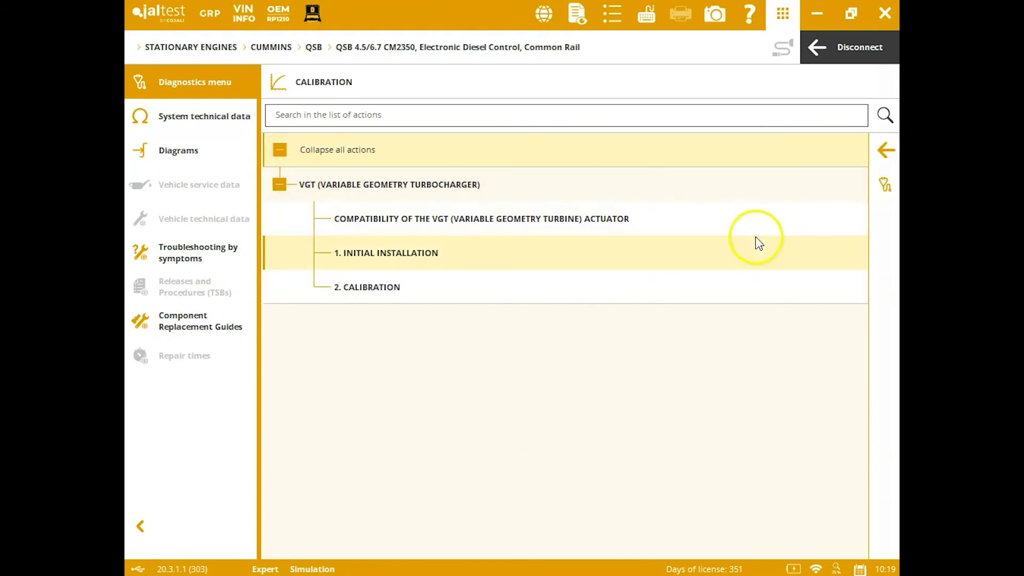
pyautogui.click(885, 150)
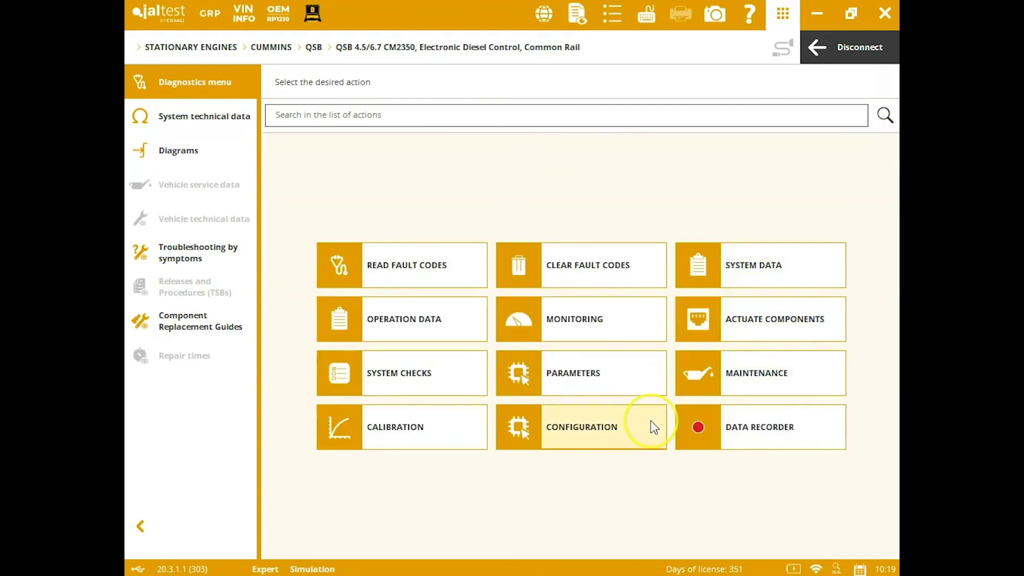
pyautogui.click(650, 424)
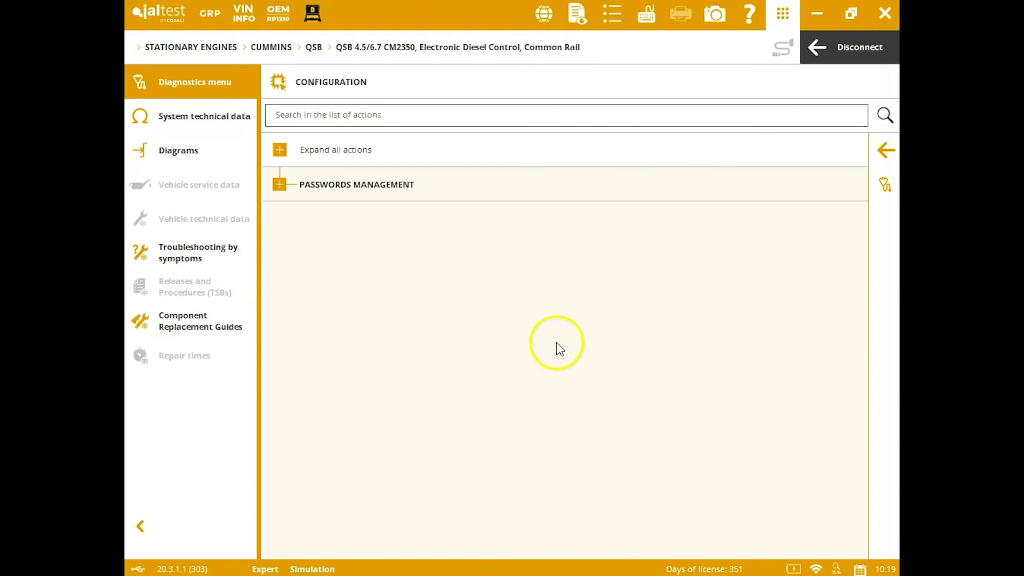
pyautogui.click(278, 183)
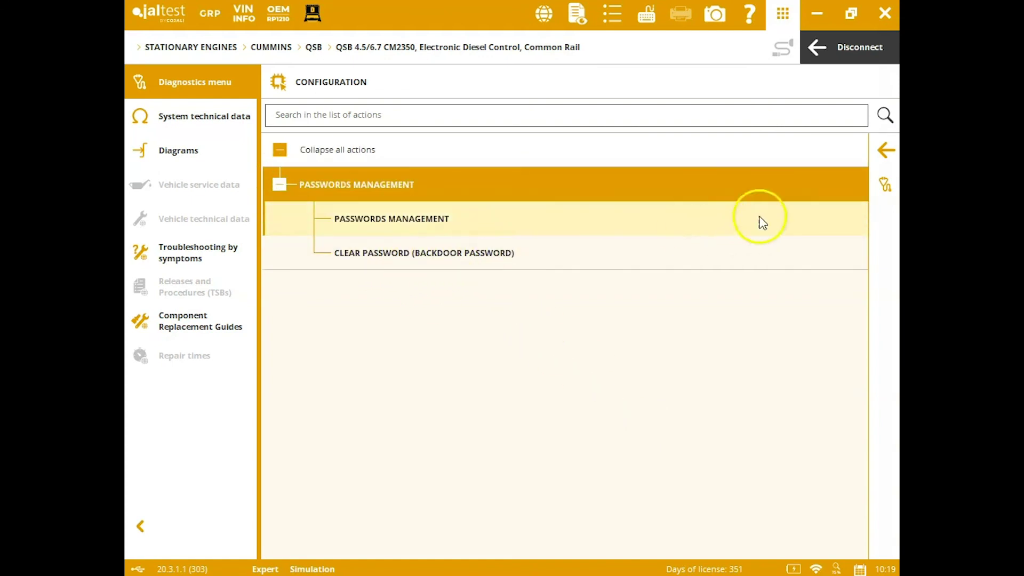
pyautogui.click(861, 52)
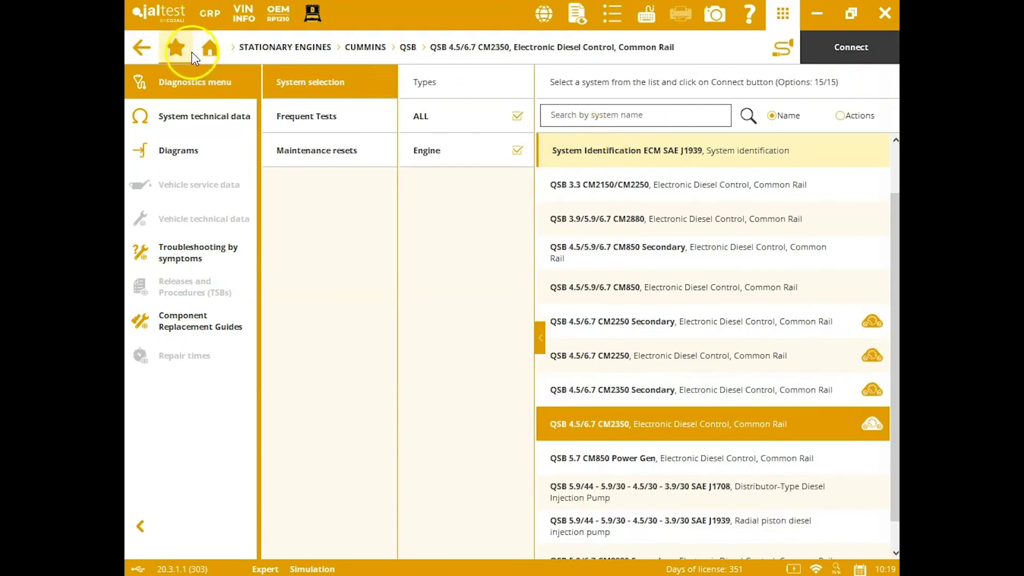
# Step: Return to the start screen without saving the report and browse Street Sweepers brands down to TENAX
pyautogui.click(208, 49)
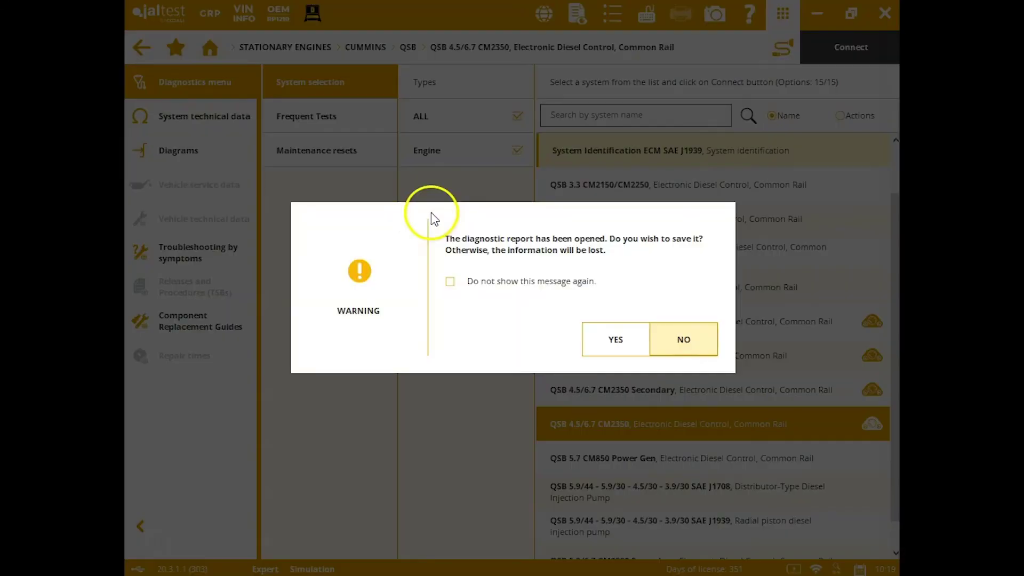
pyautogui.click(681, 349)
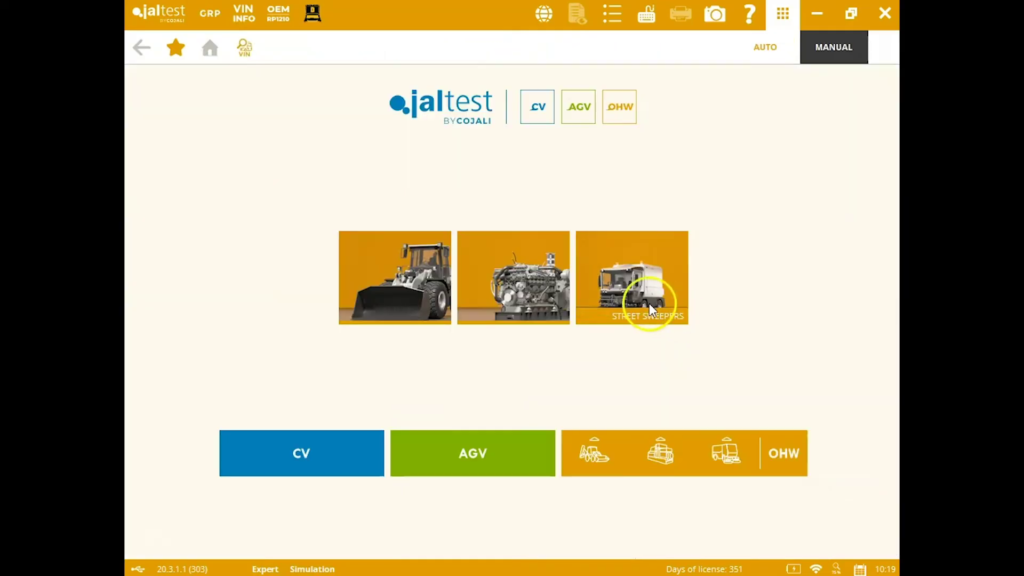
pyautogui.click(645, 303)
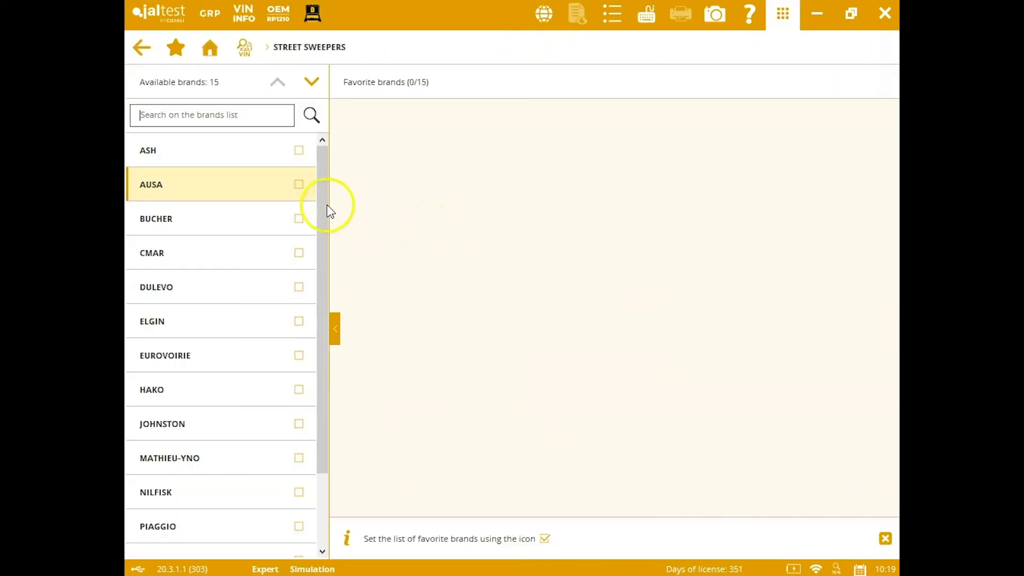
pyautogui.moveTo(326, 211); pyautogui.dragTo(322, 288)
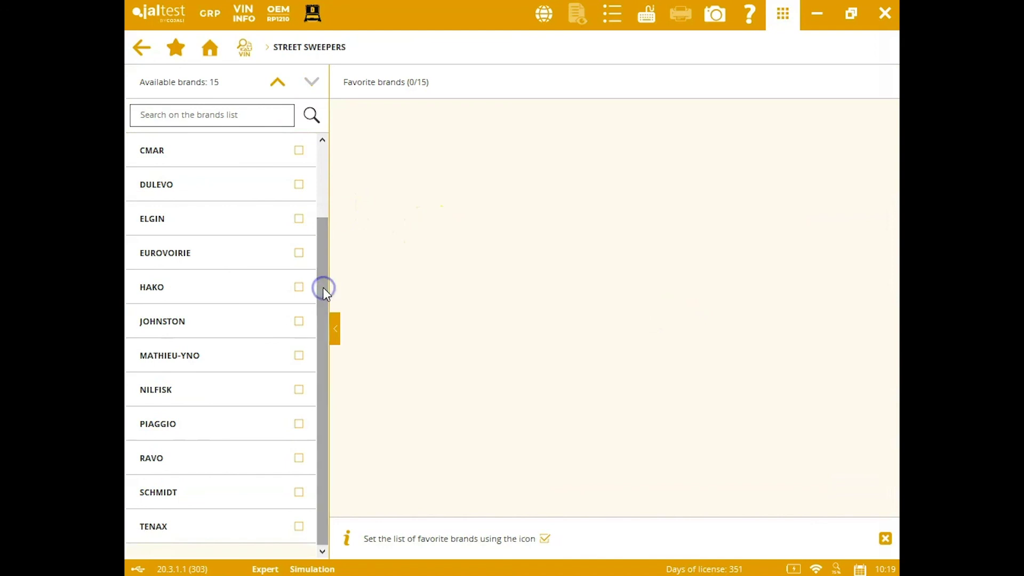
pyautogui.click(160, 543)
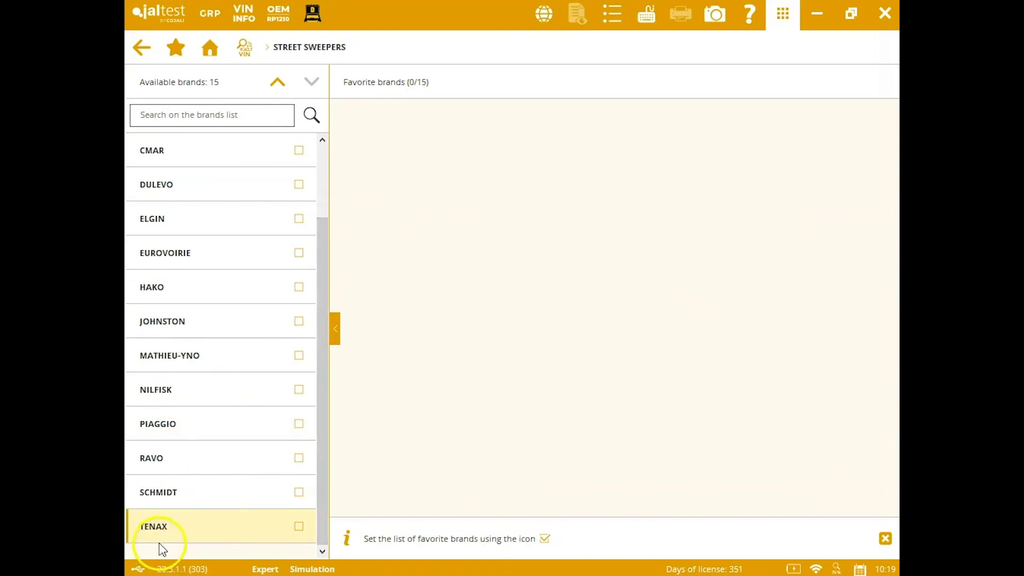